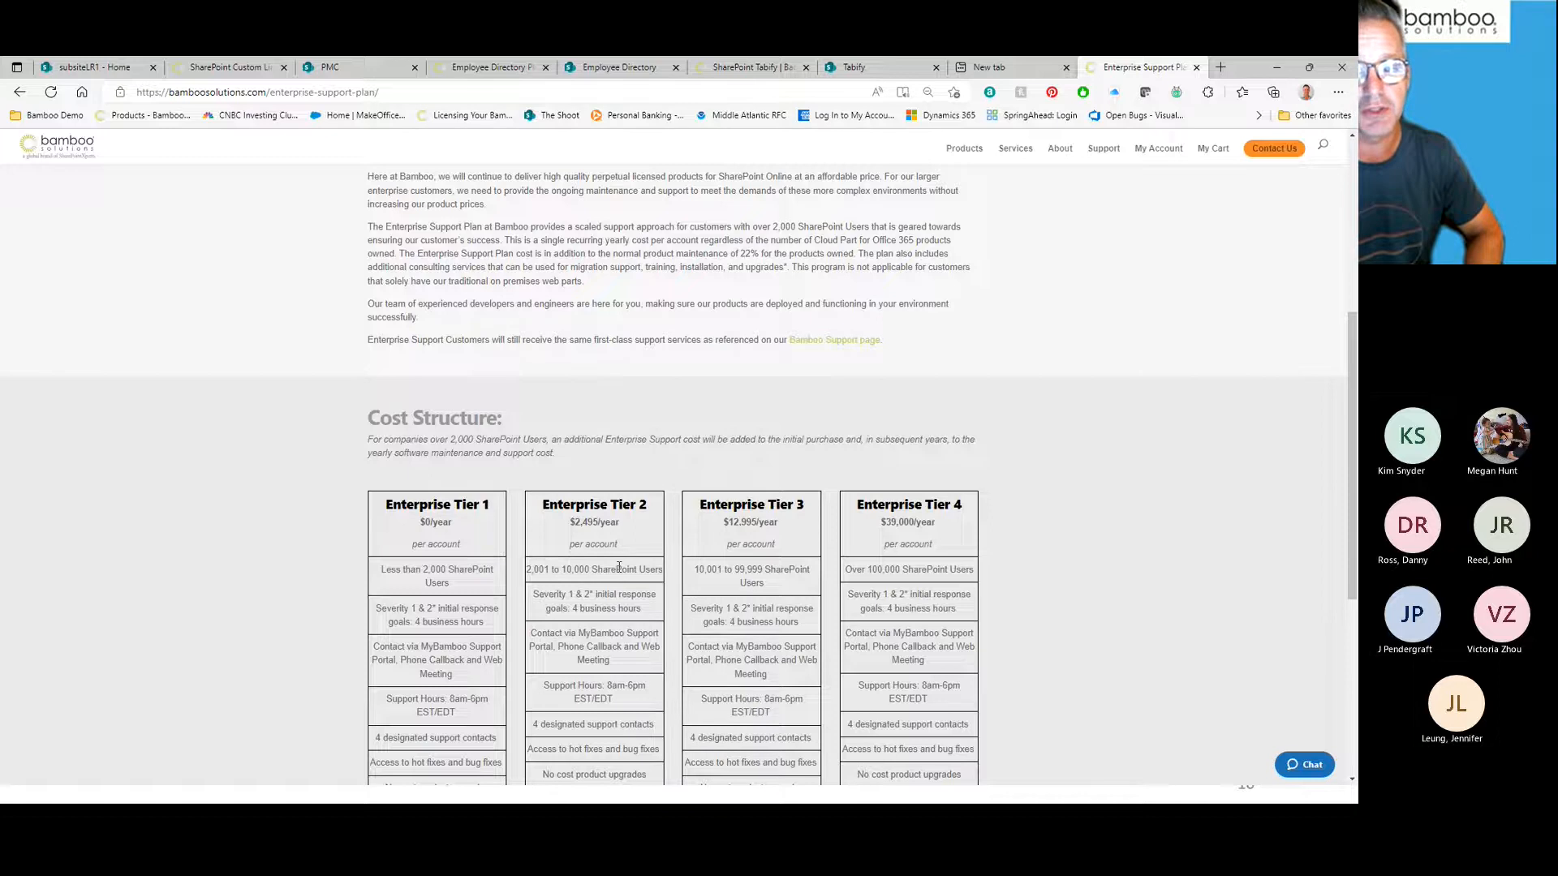
Step: Review the Enterprise Support Plan's cost structure, comparing the yearly price, user range and consulting hours of each tier
triple_click(574, 522)
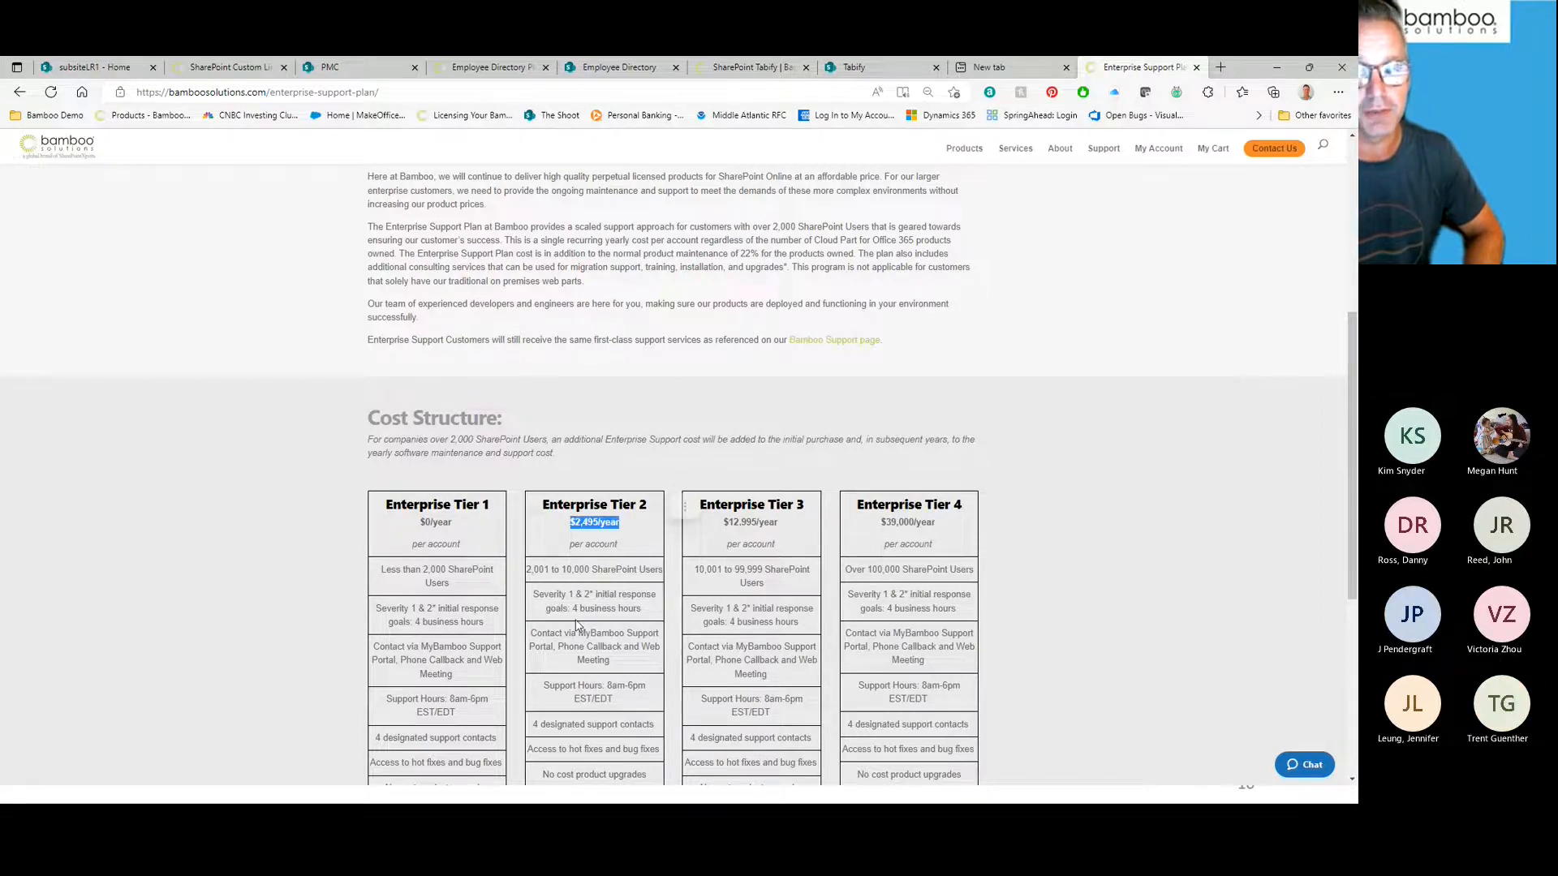
scroll(576, 624, down, 1)
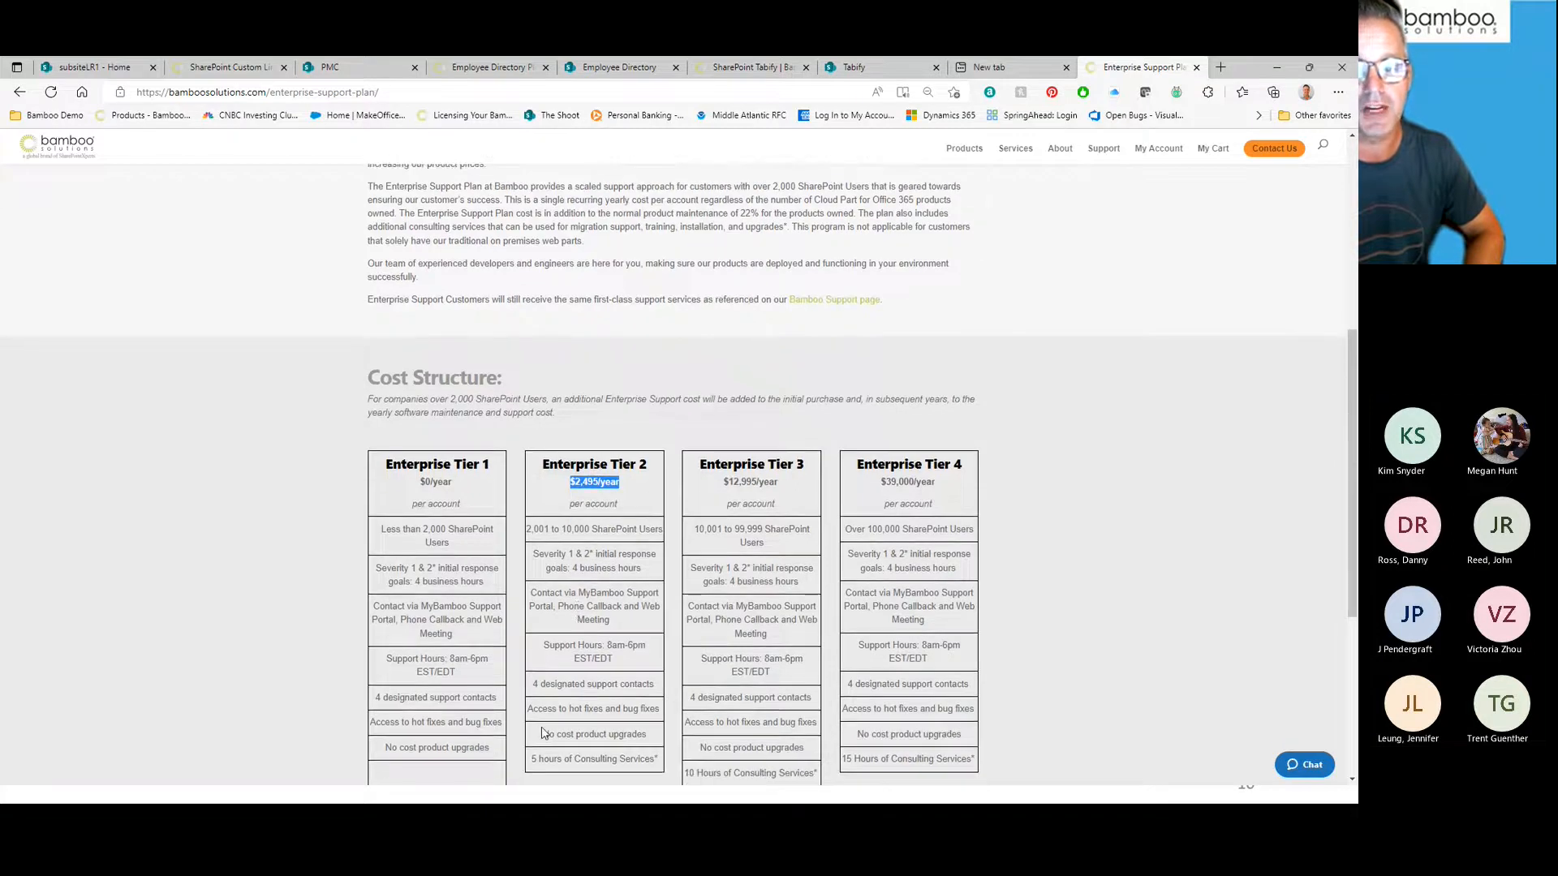
click(549, 761)
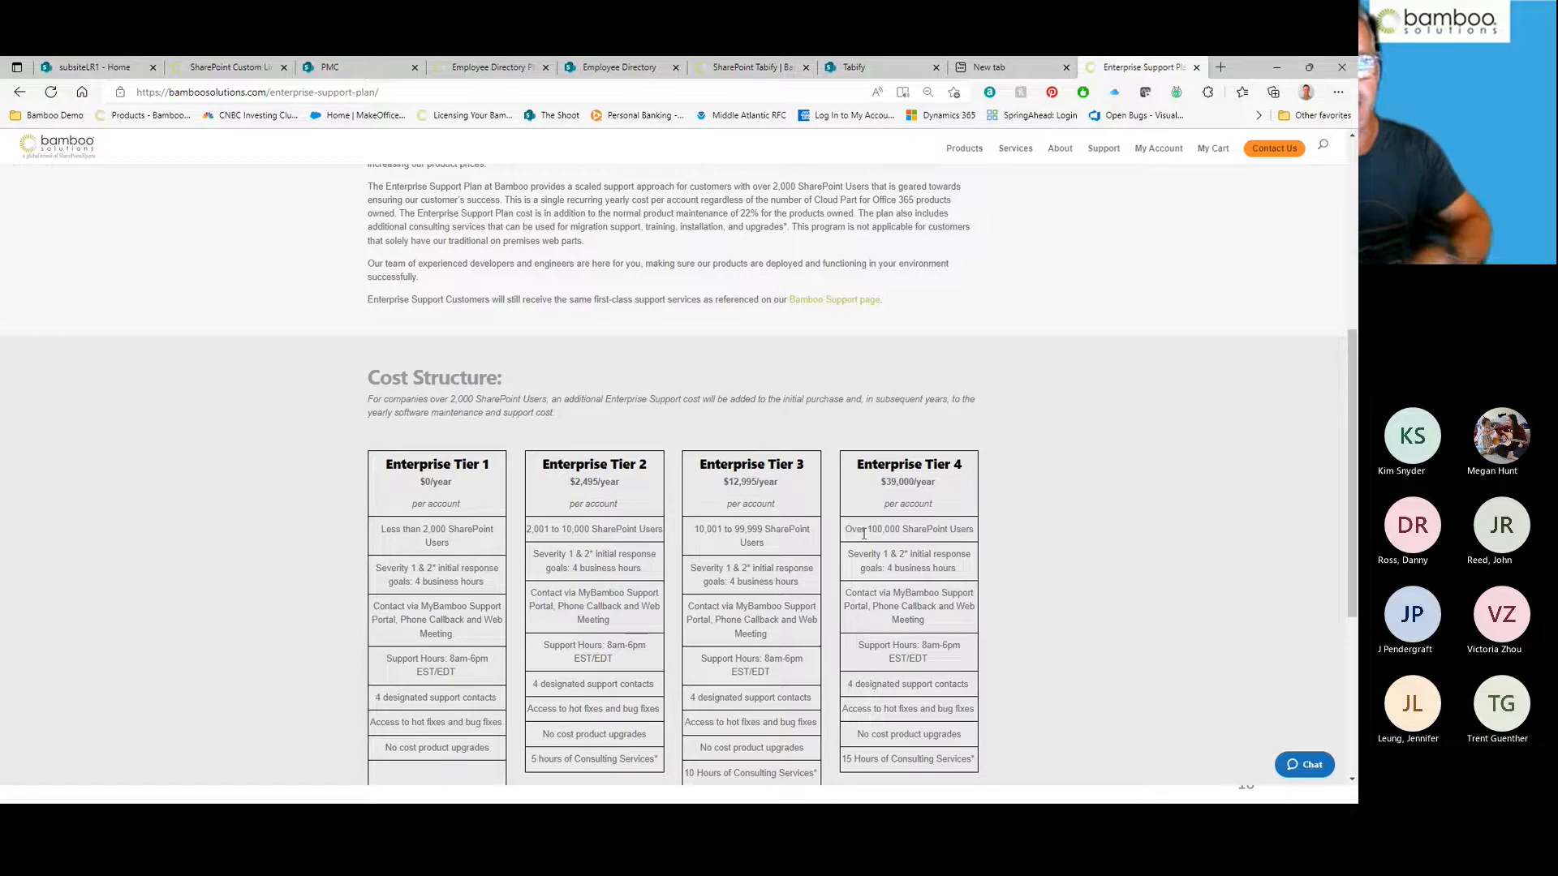
scroll(910, 540, up, 5)
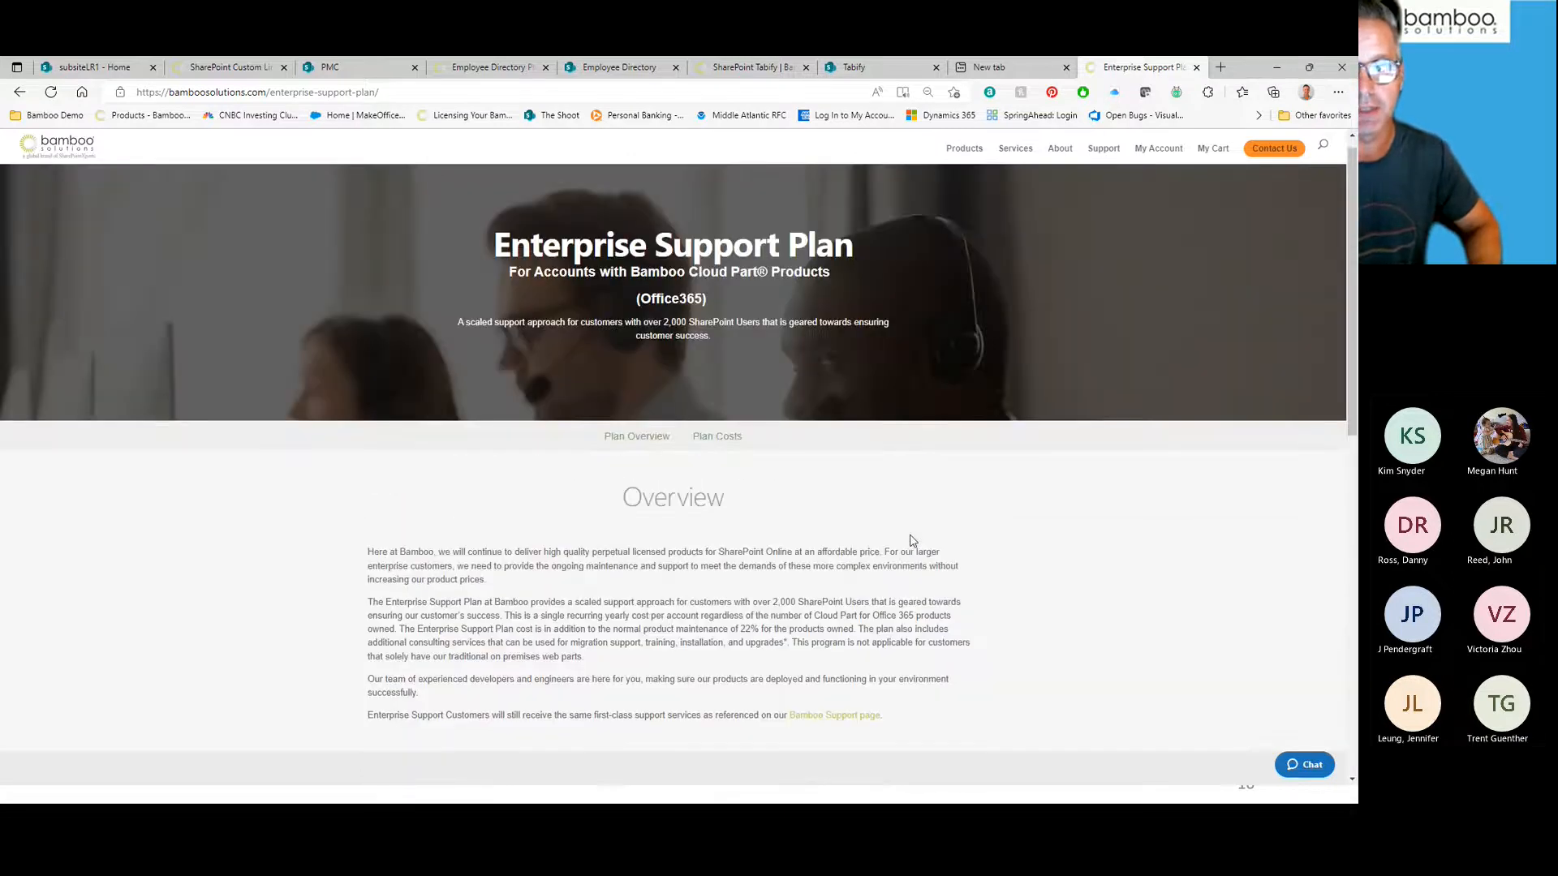
mouse_move(1105, 154)
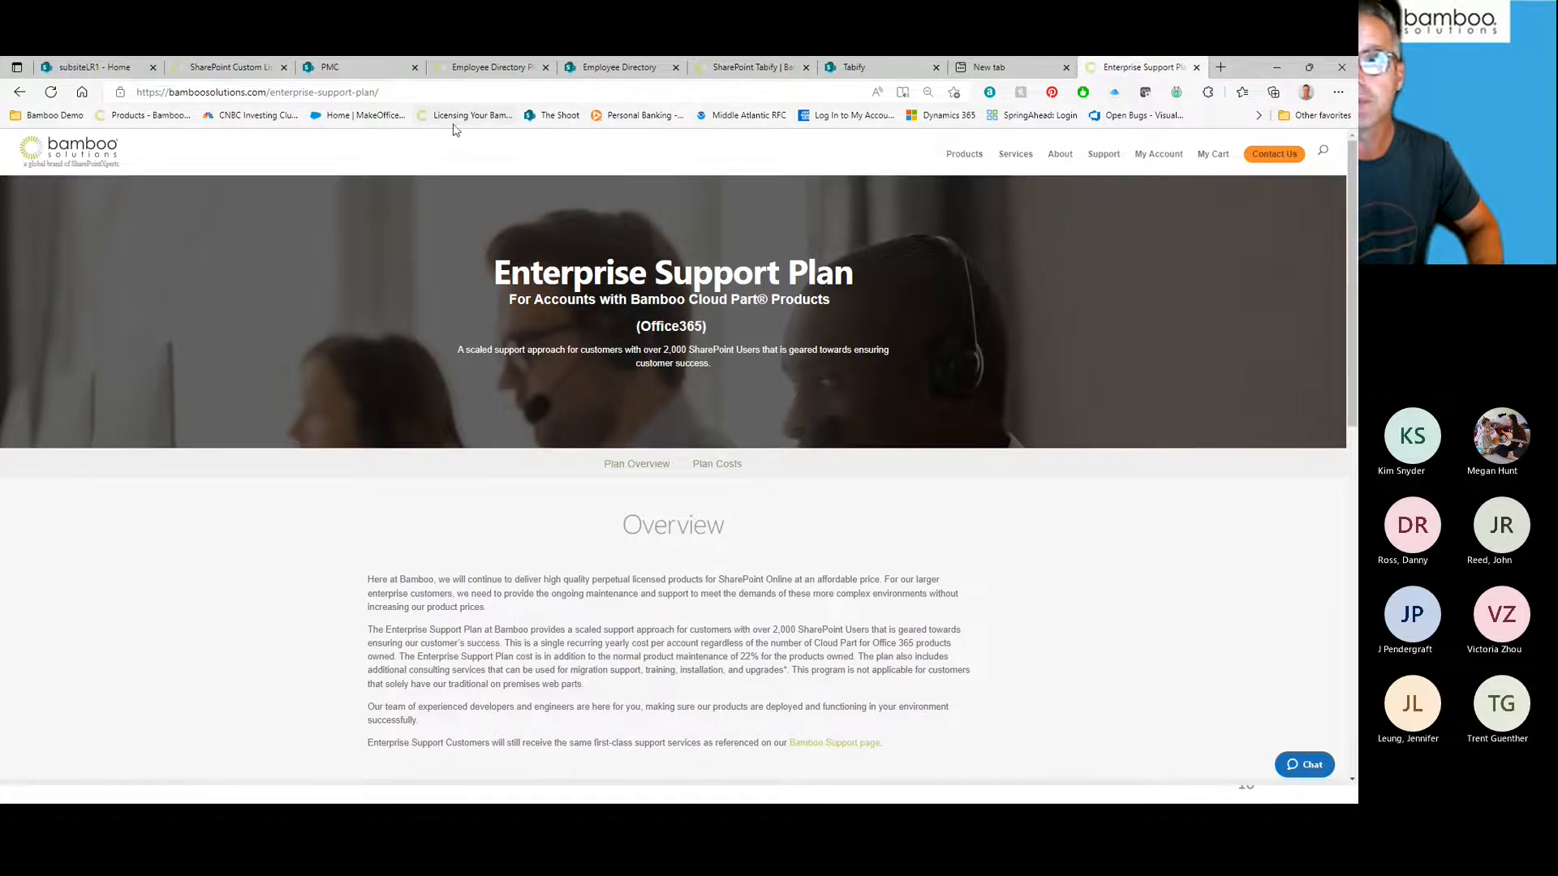
Step: Switch to the Employee Directory Plus Premium product page and review its overview and key features
click(498, 64)
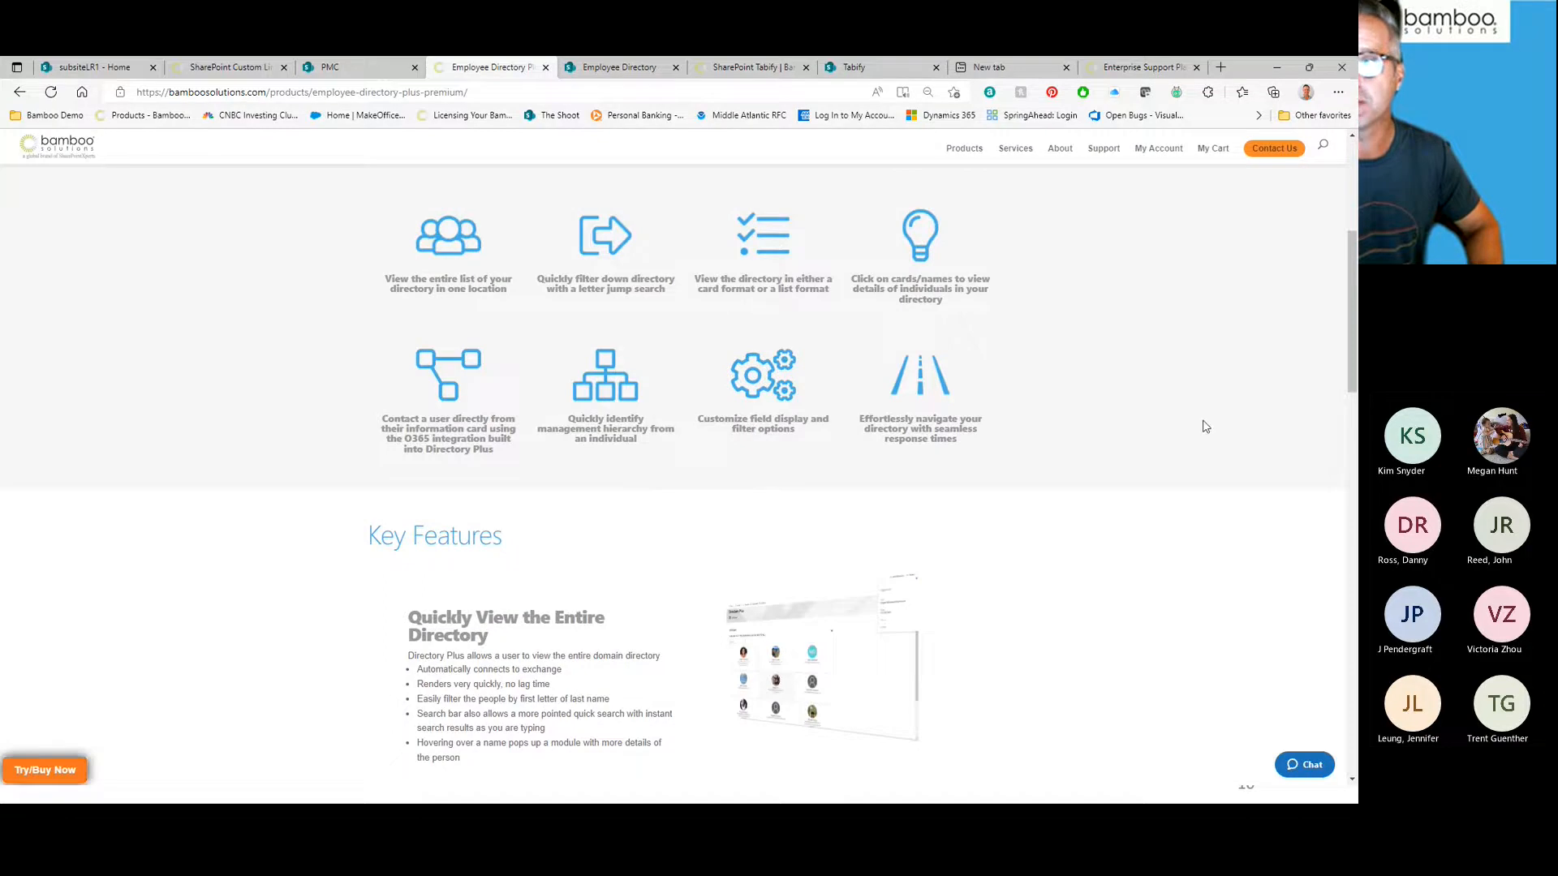
scroll(1203, 414, up, 4)
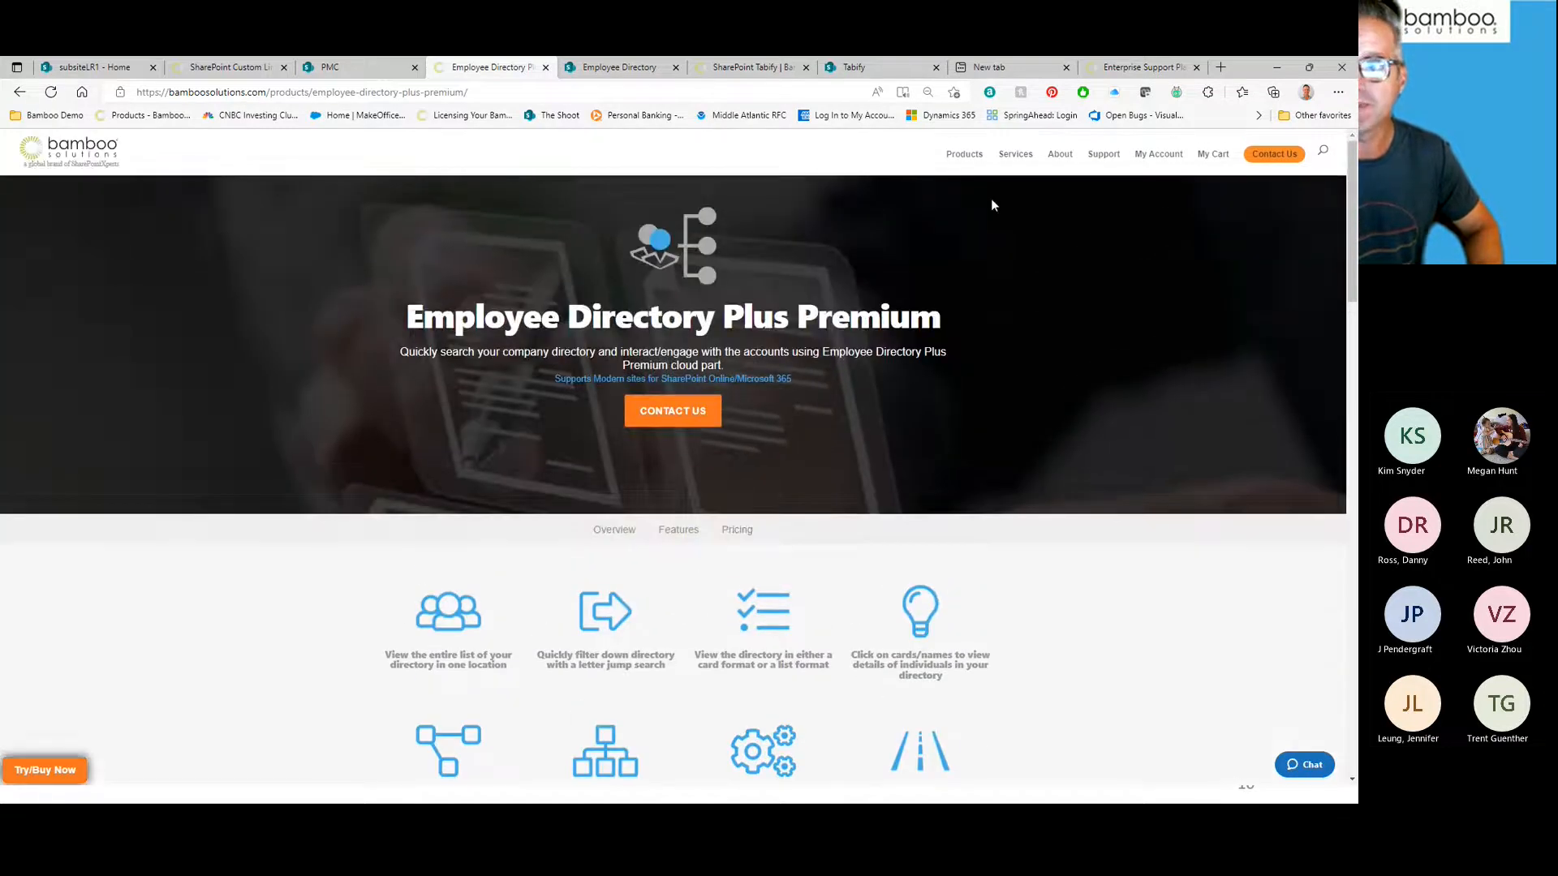
mouse_move(970, 161)
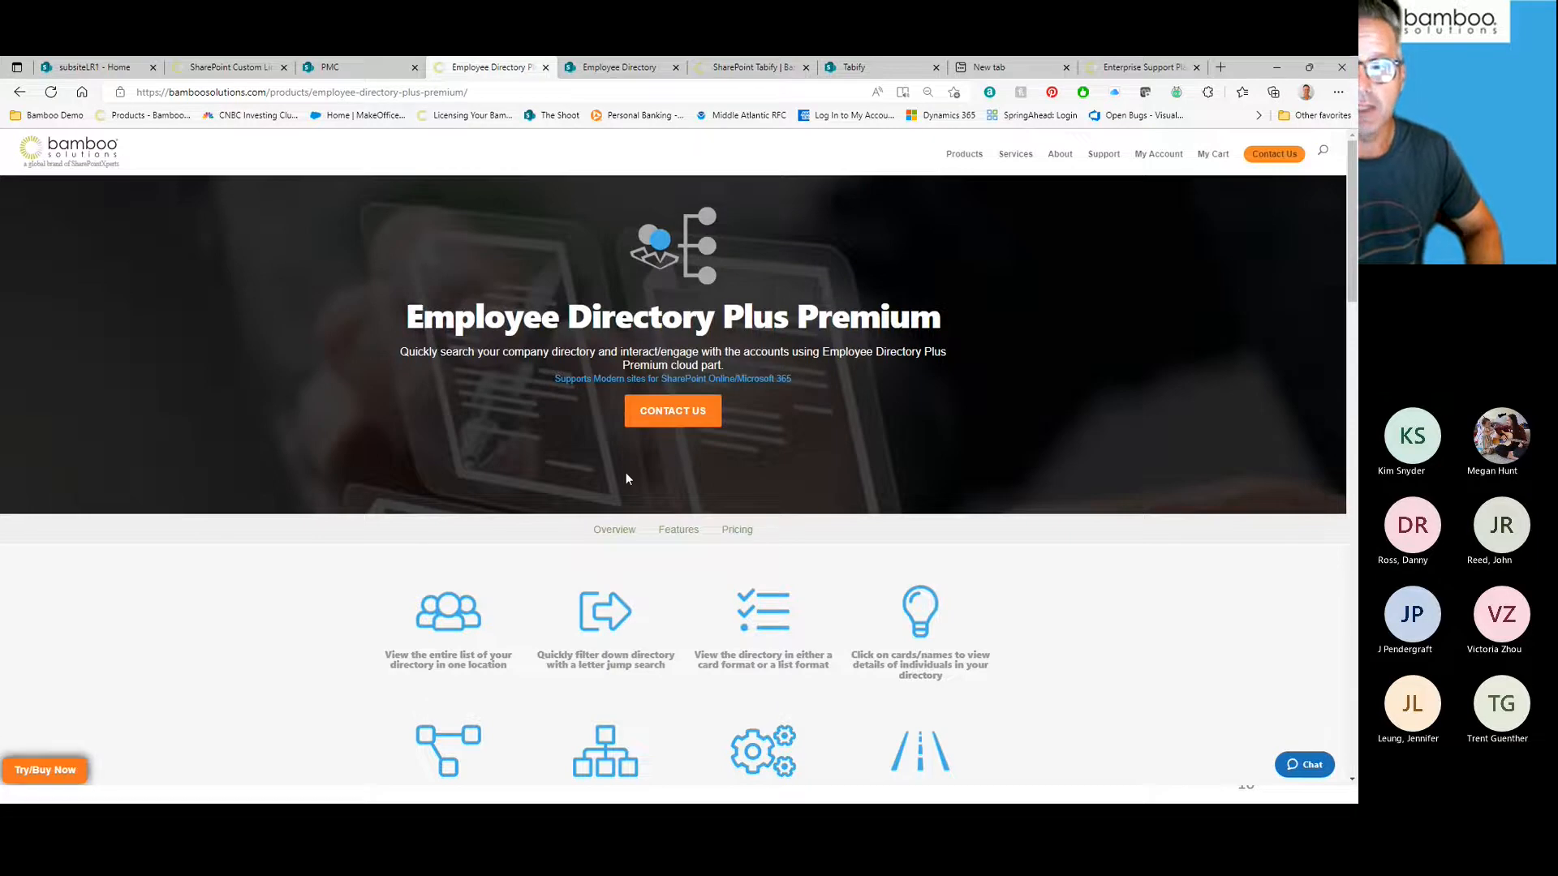
scroll(954, 478, down, 2)
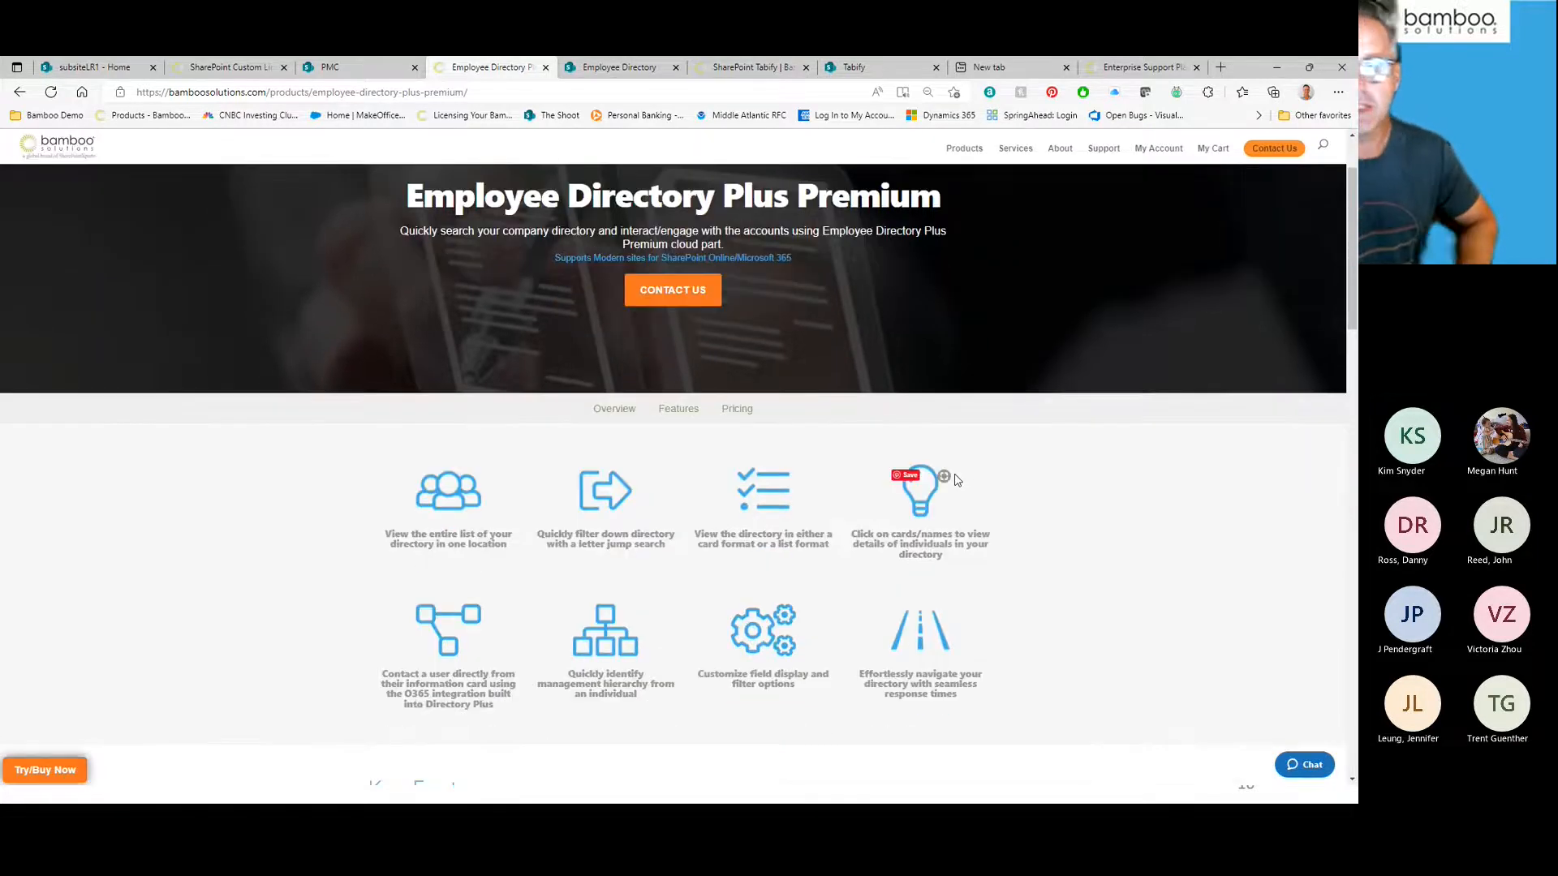
scroll(1003, 456, down, 1)
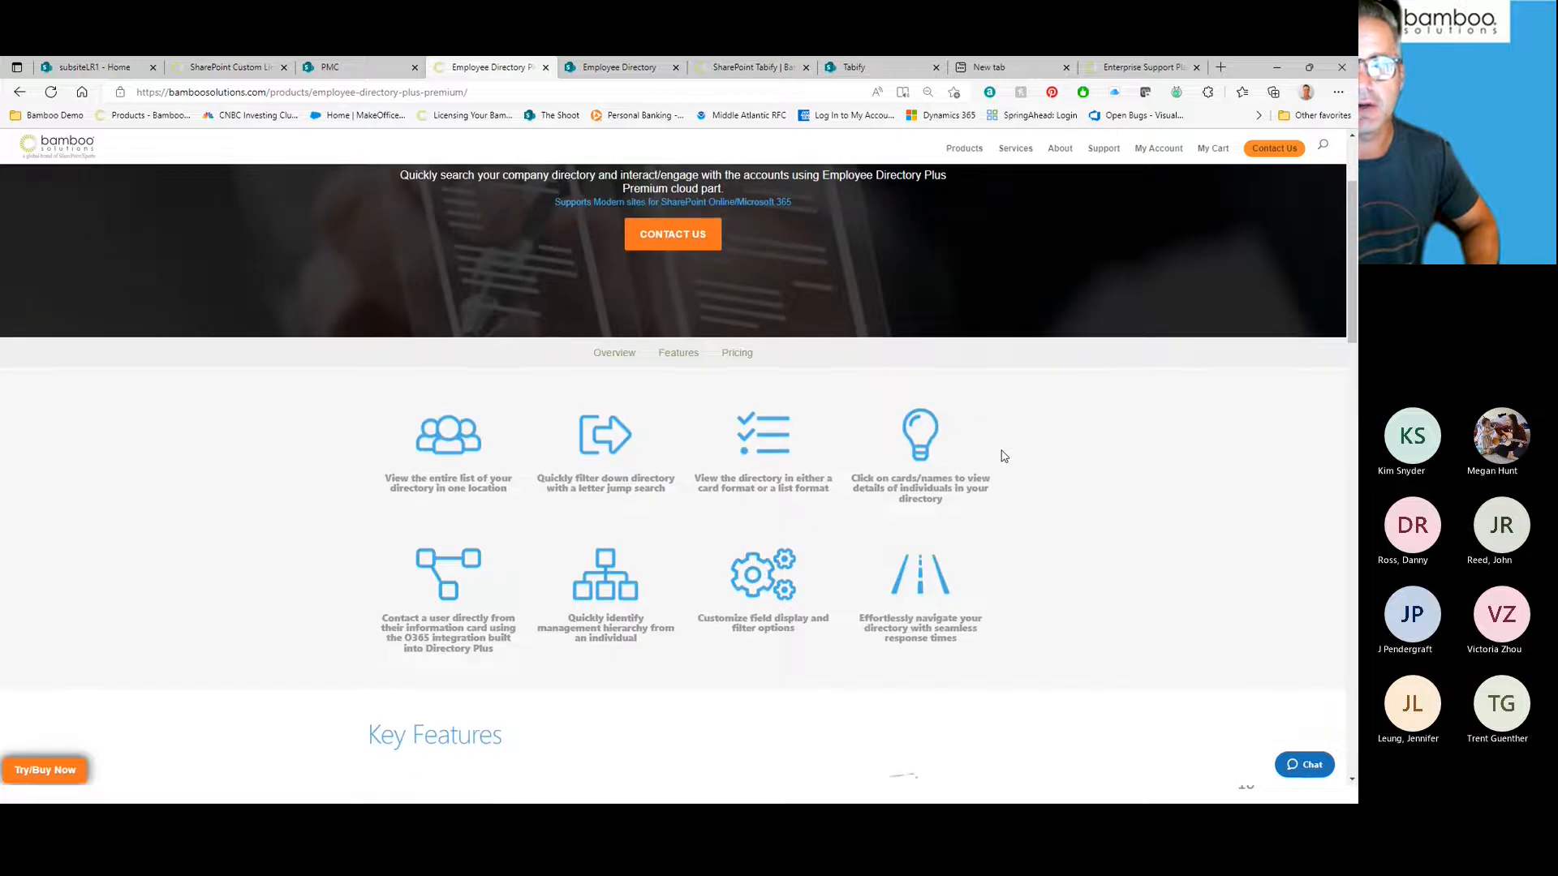
scroll(1003, 456, down, 3)
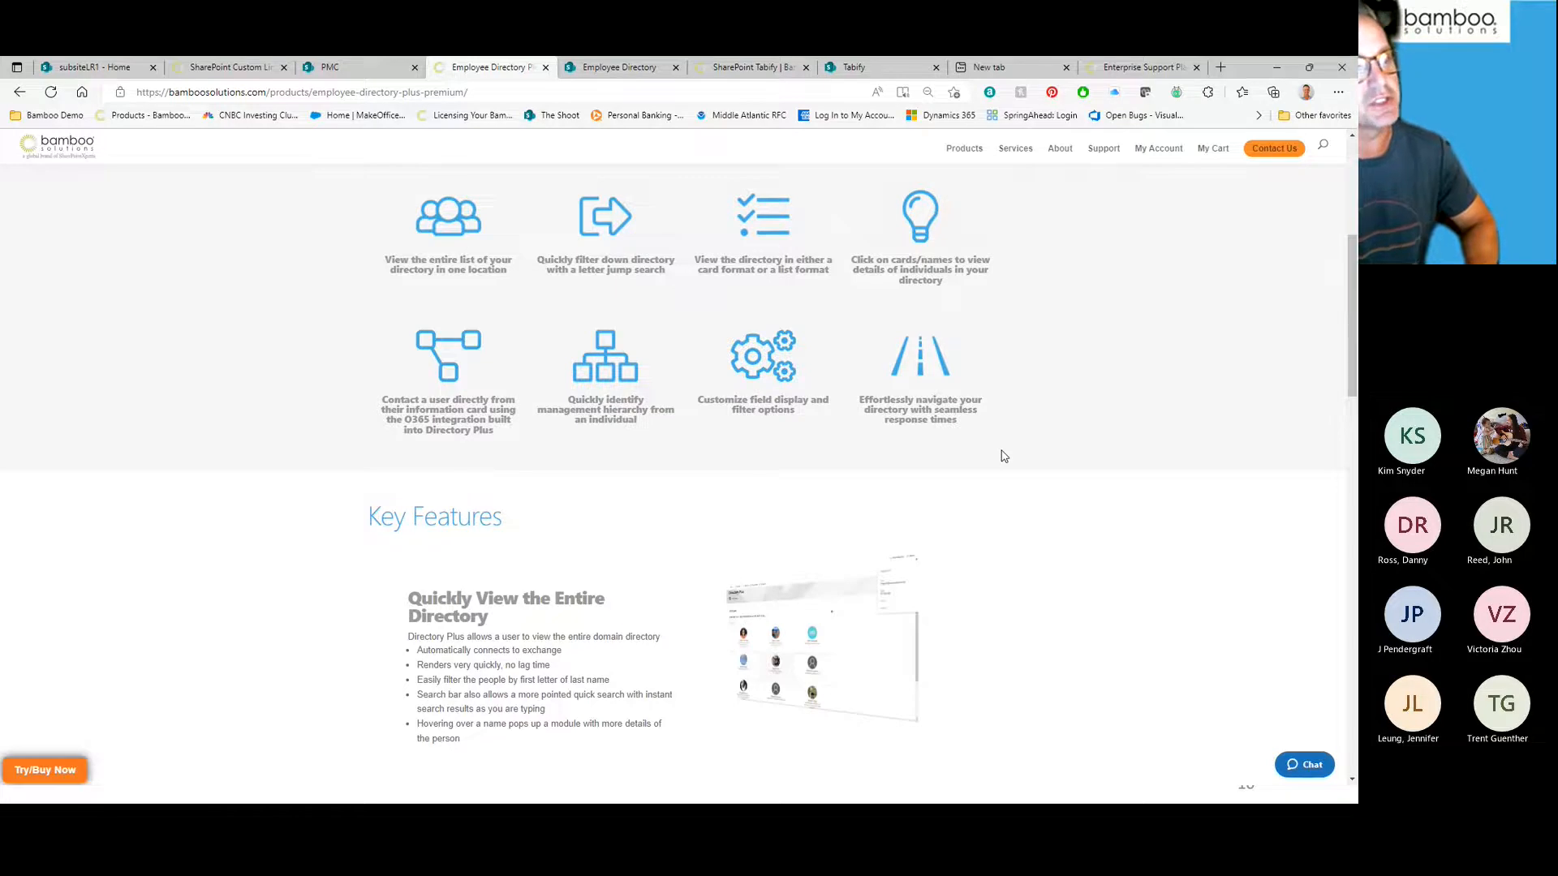
Step: Check the product's trial and purchase options, selecting the O365 Production License for purchase, and dismiss the dialog without adding it to the cart
click(43, 771)
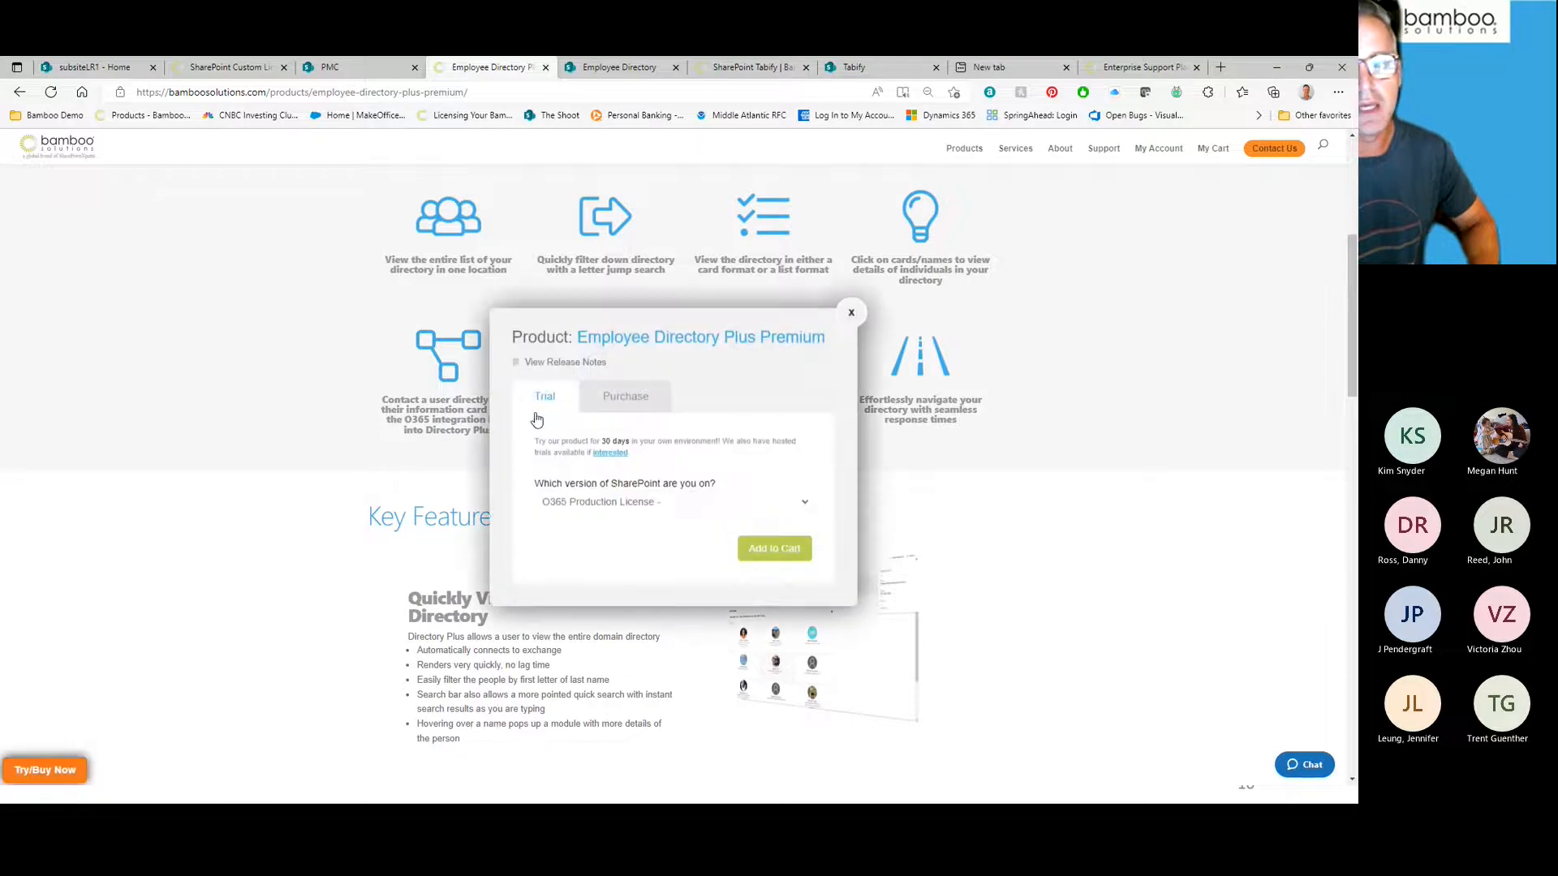
click(599, 505)
click(600, 505)
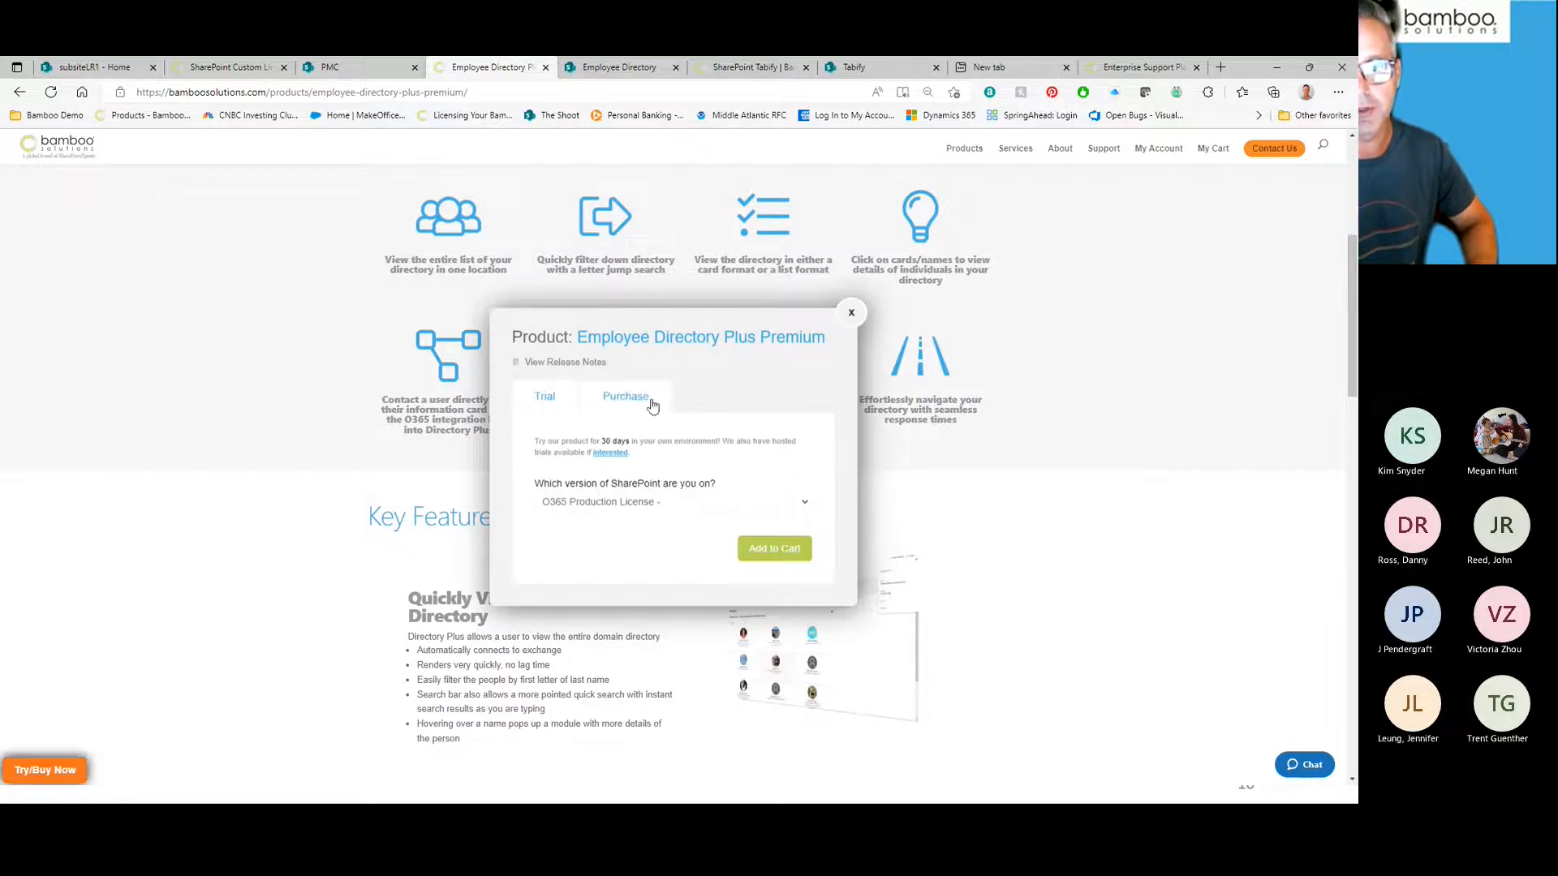
click(625, 397)
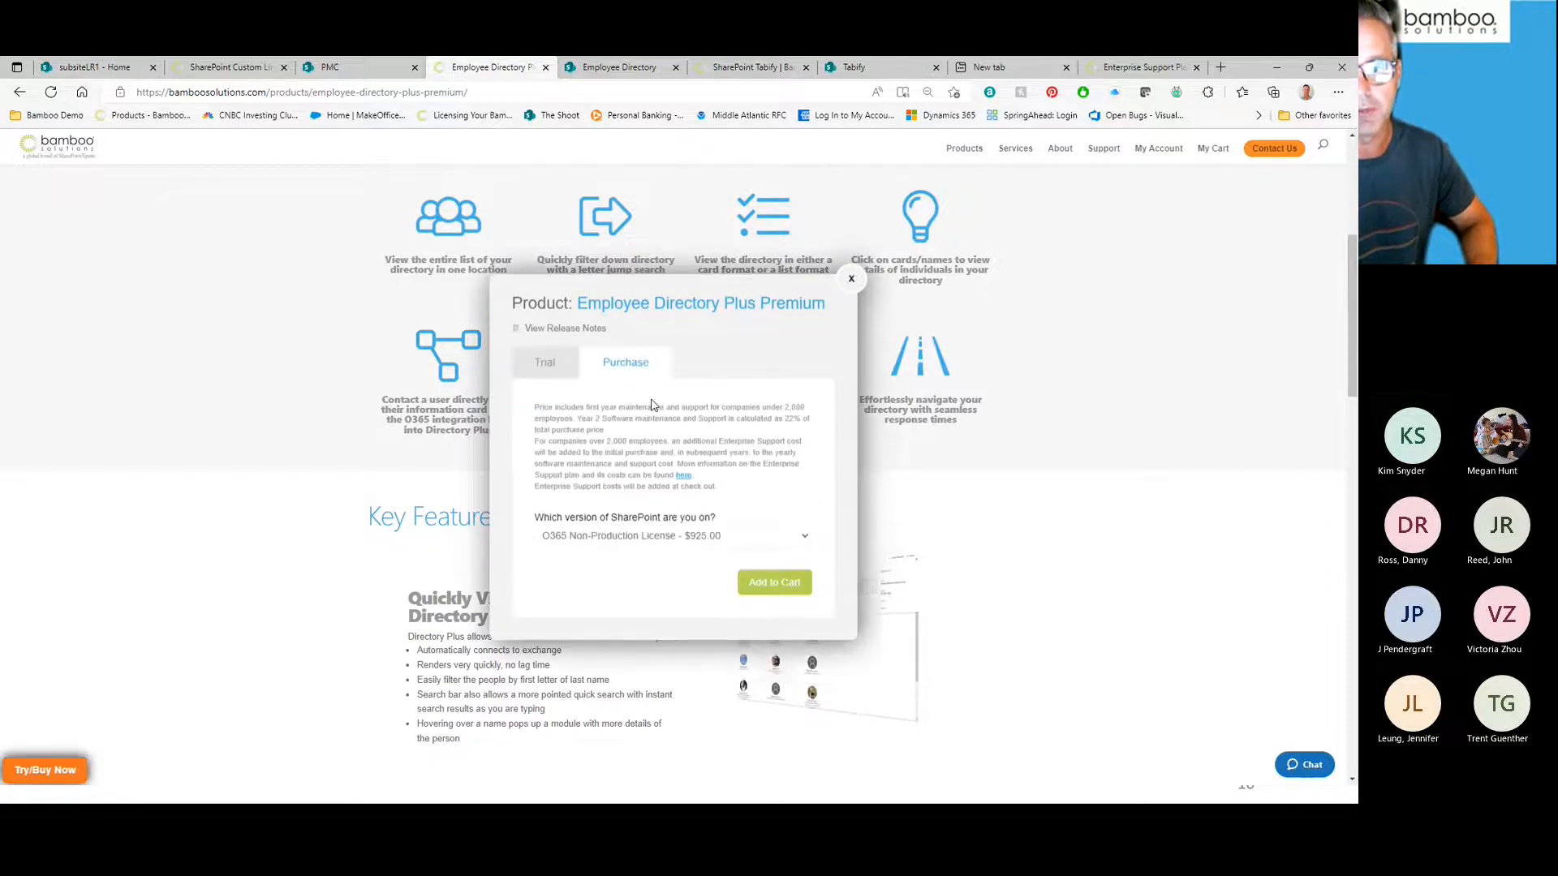
click(691, 539)
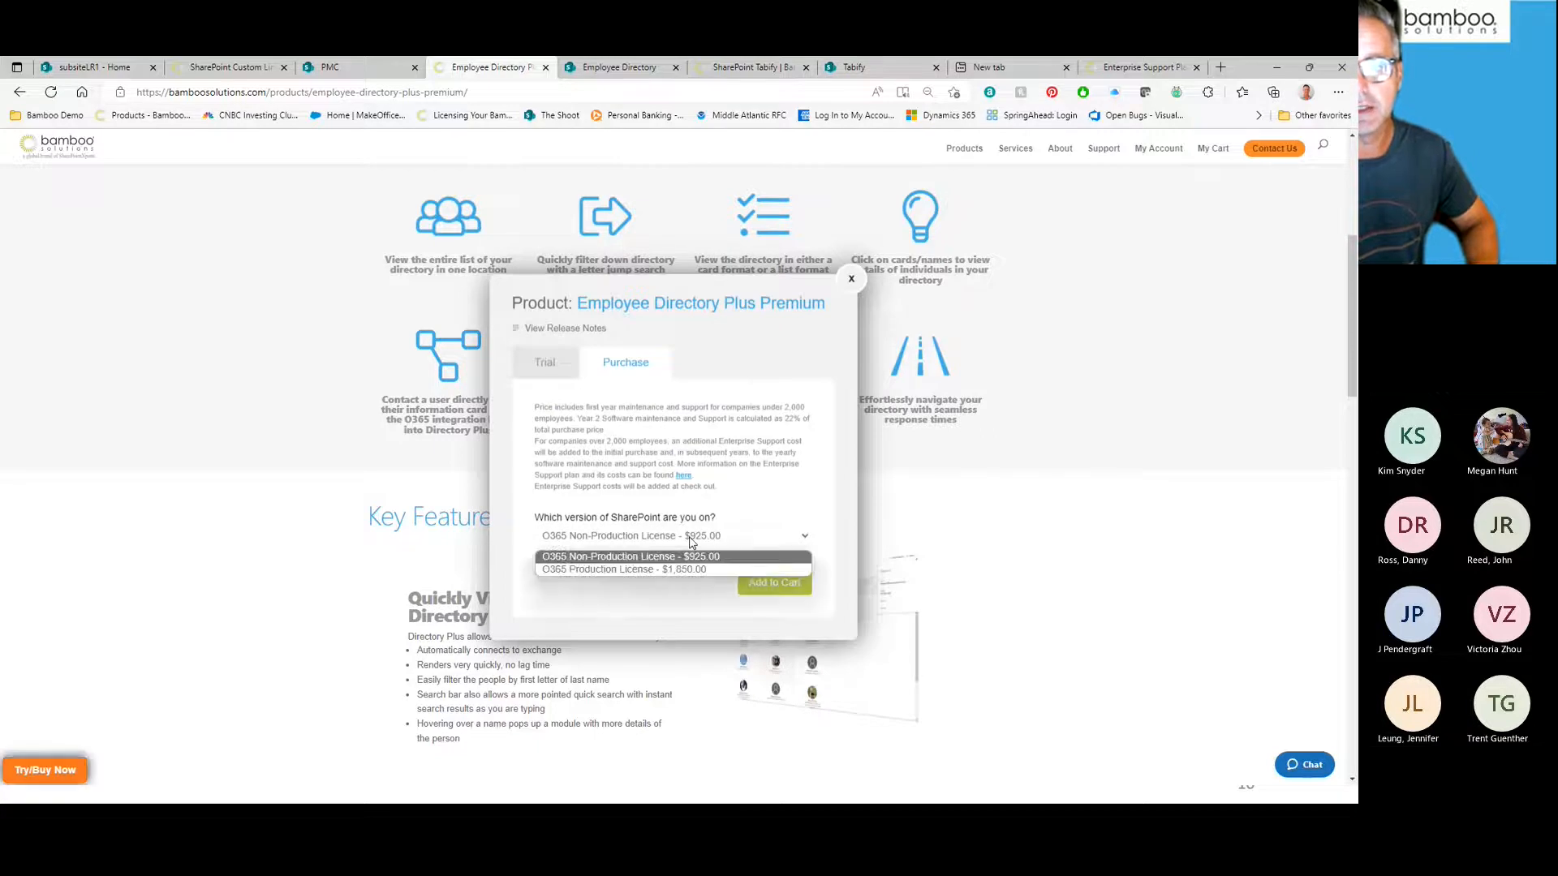
click(678, 571)
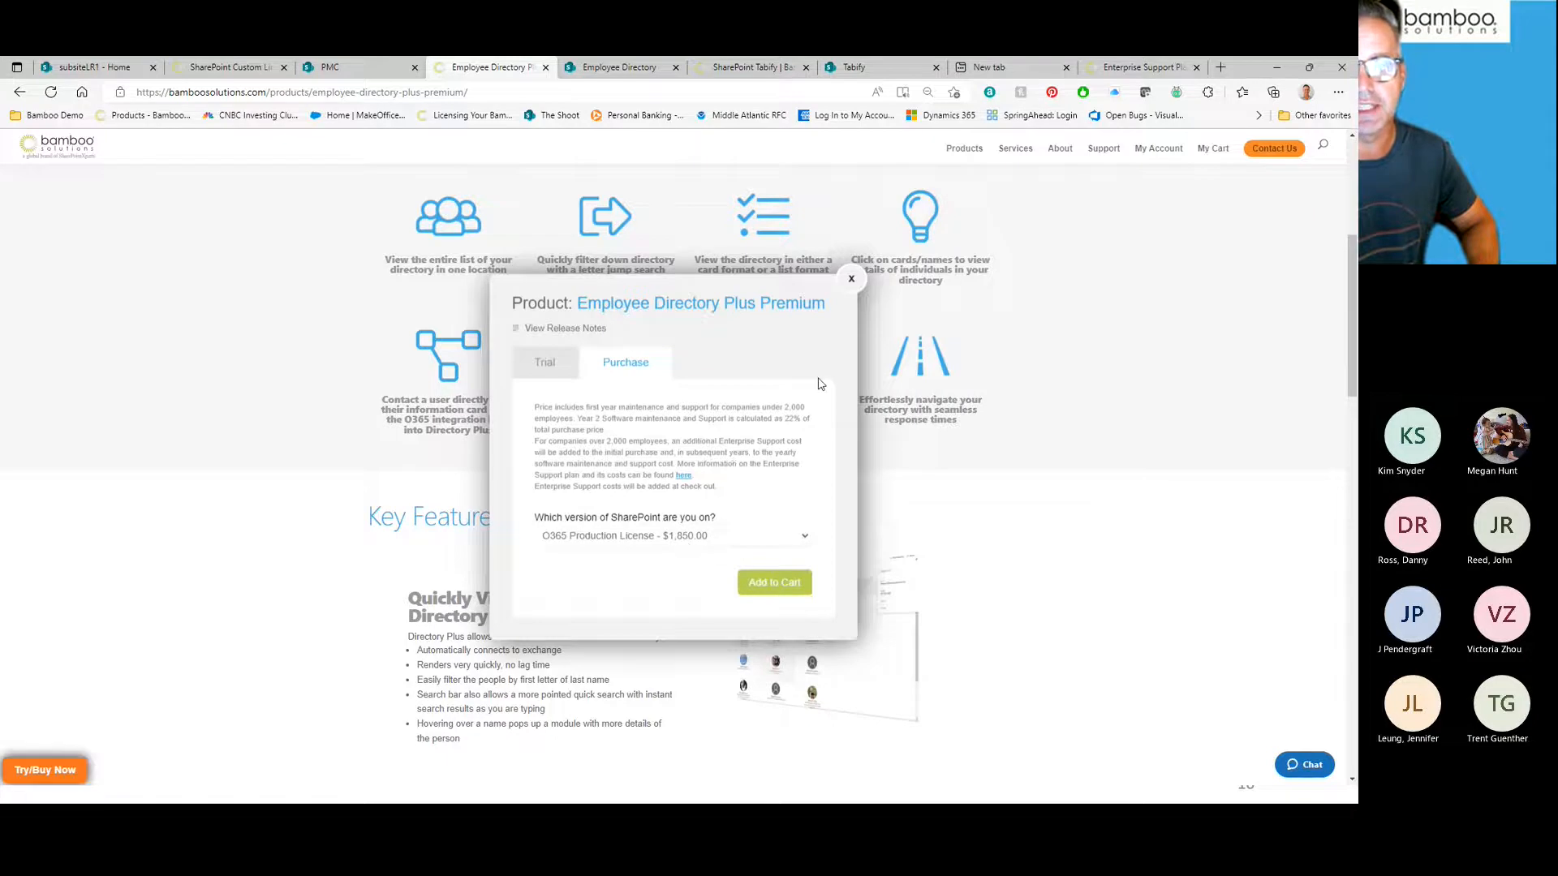
click(874, 529)
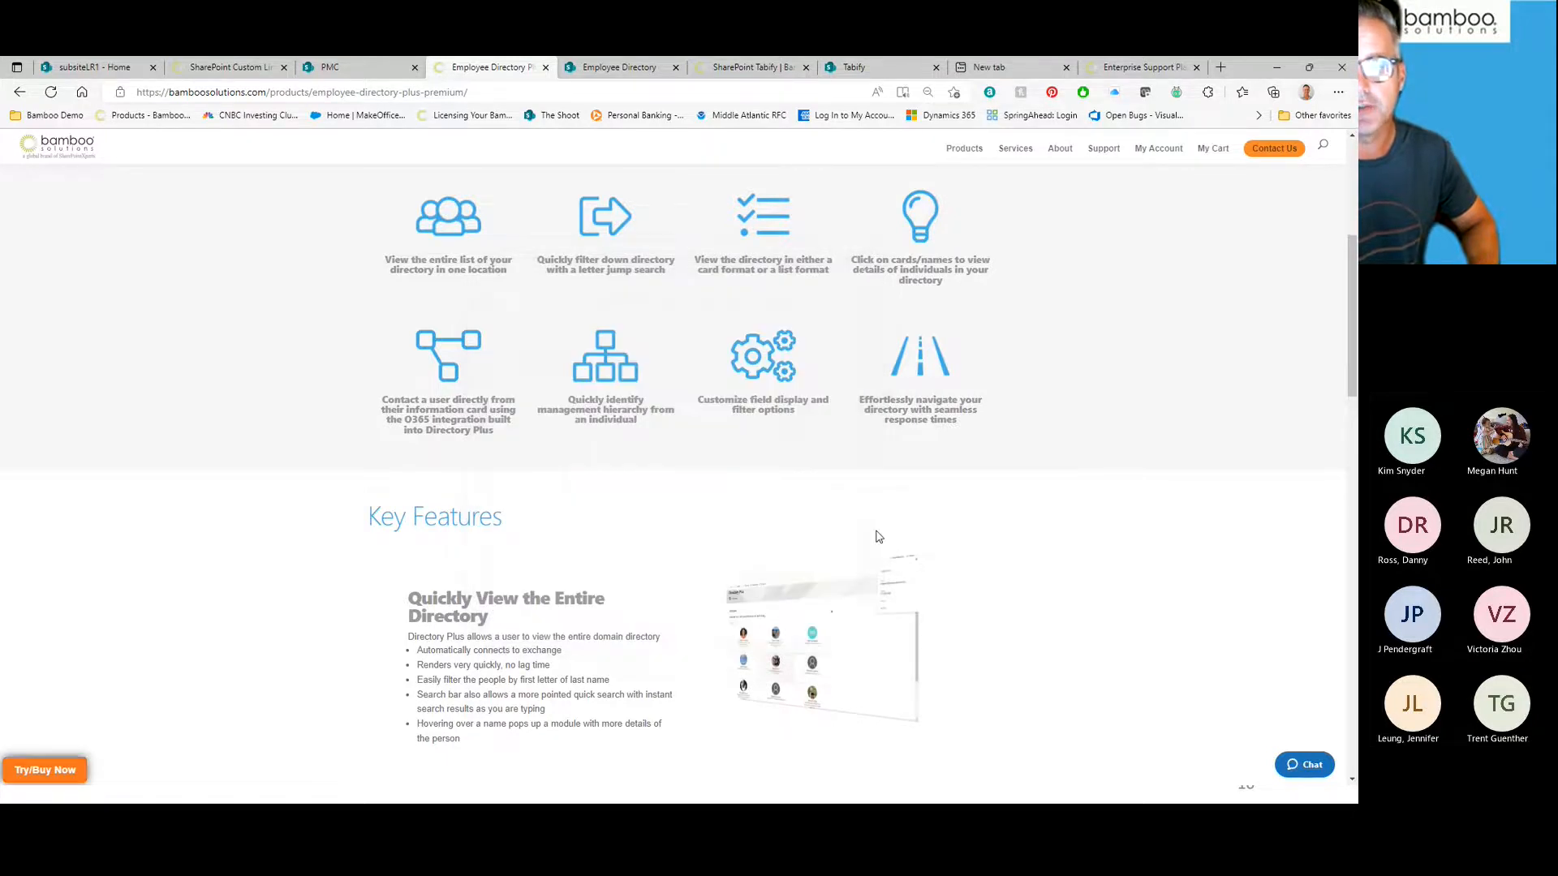
Step: Examine the Office 365 price in the Pricing section of the Employee Directory Plus Premium page
scroll(876, 531, down, 10)
scroll(875, 534, down, 7)
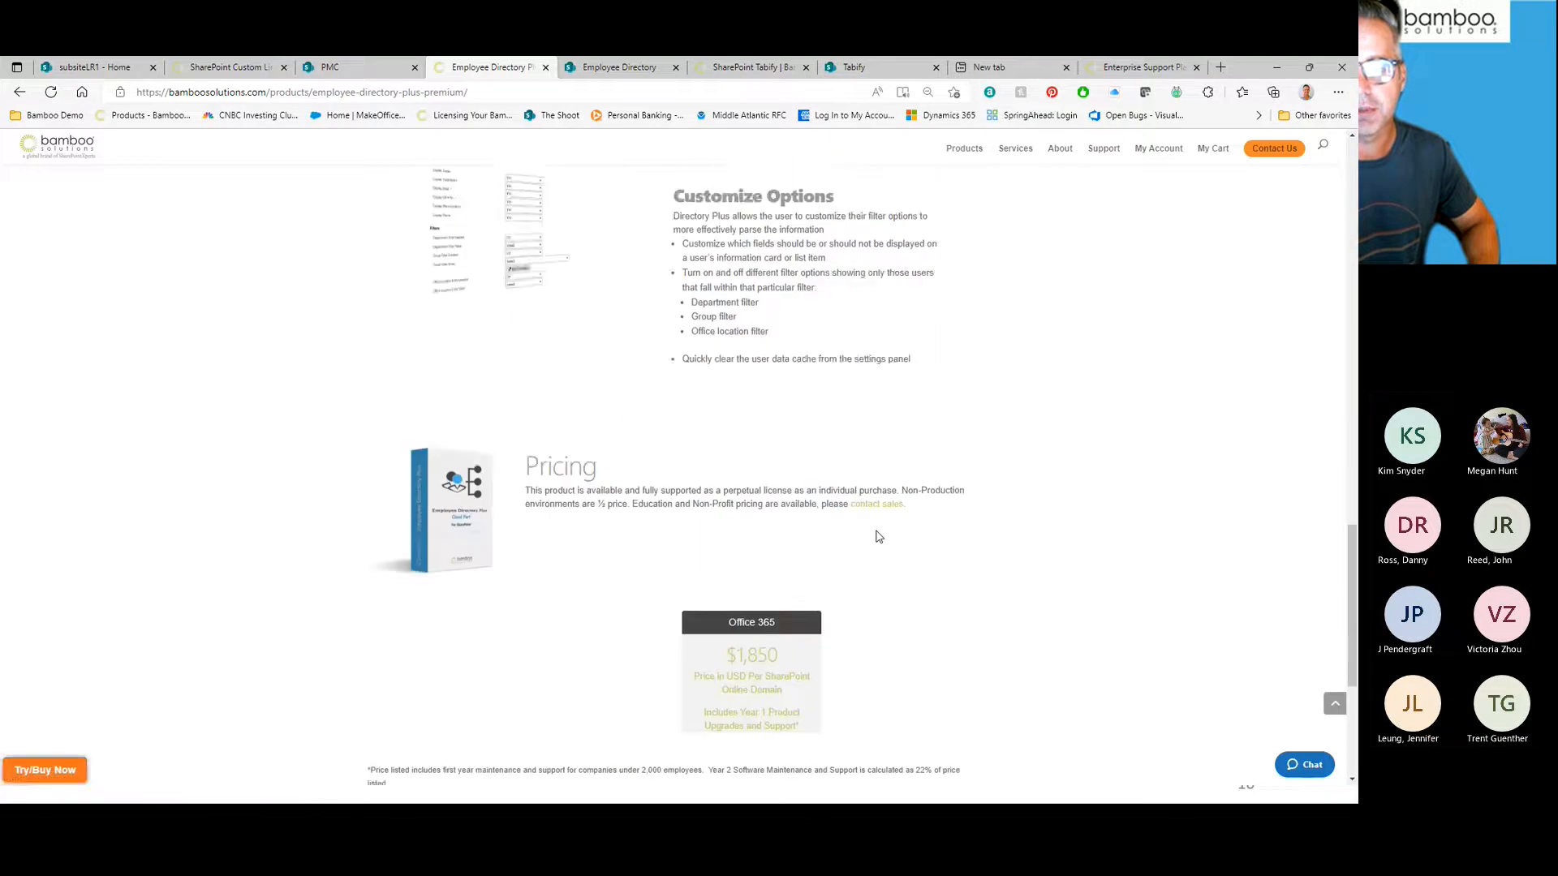
drag(780, 508, 726, 508)
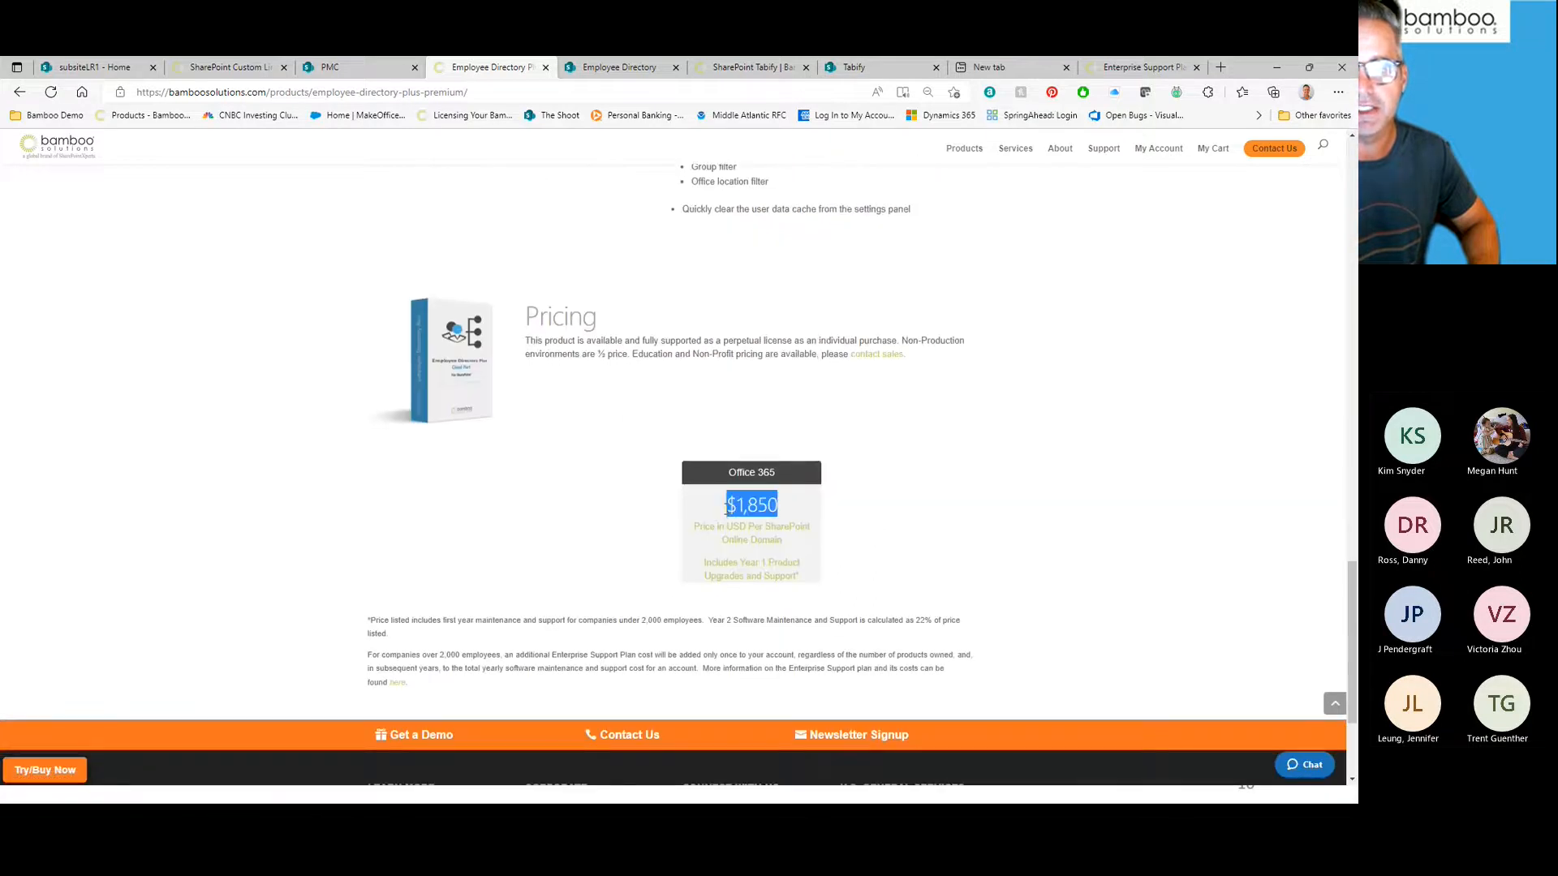
click(857, 507)
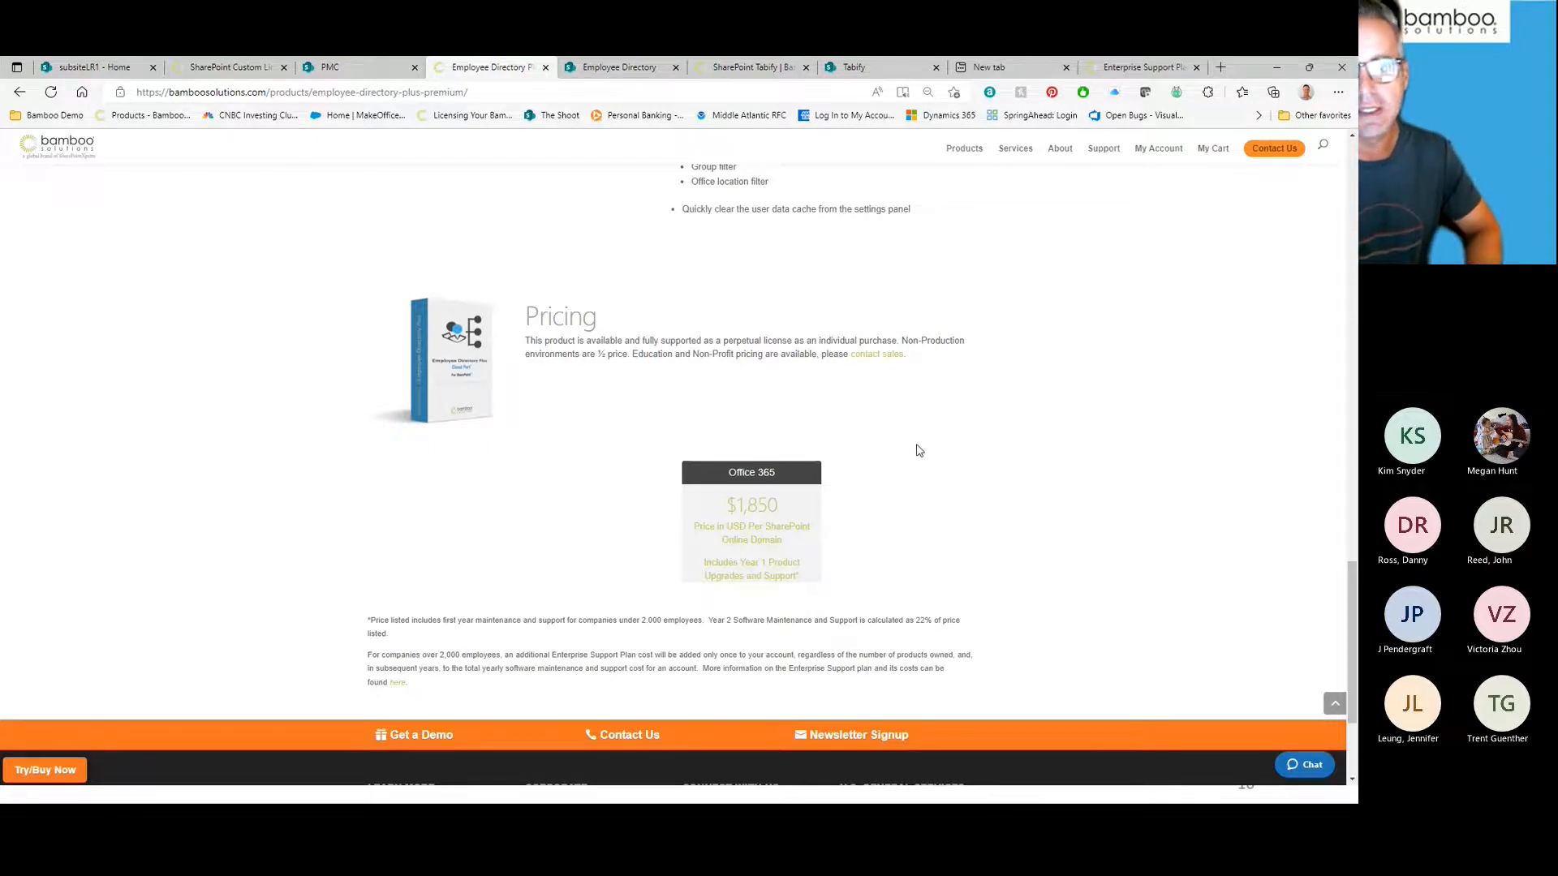
scroll(919, 450, up, 8)
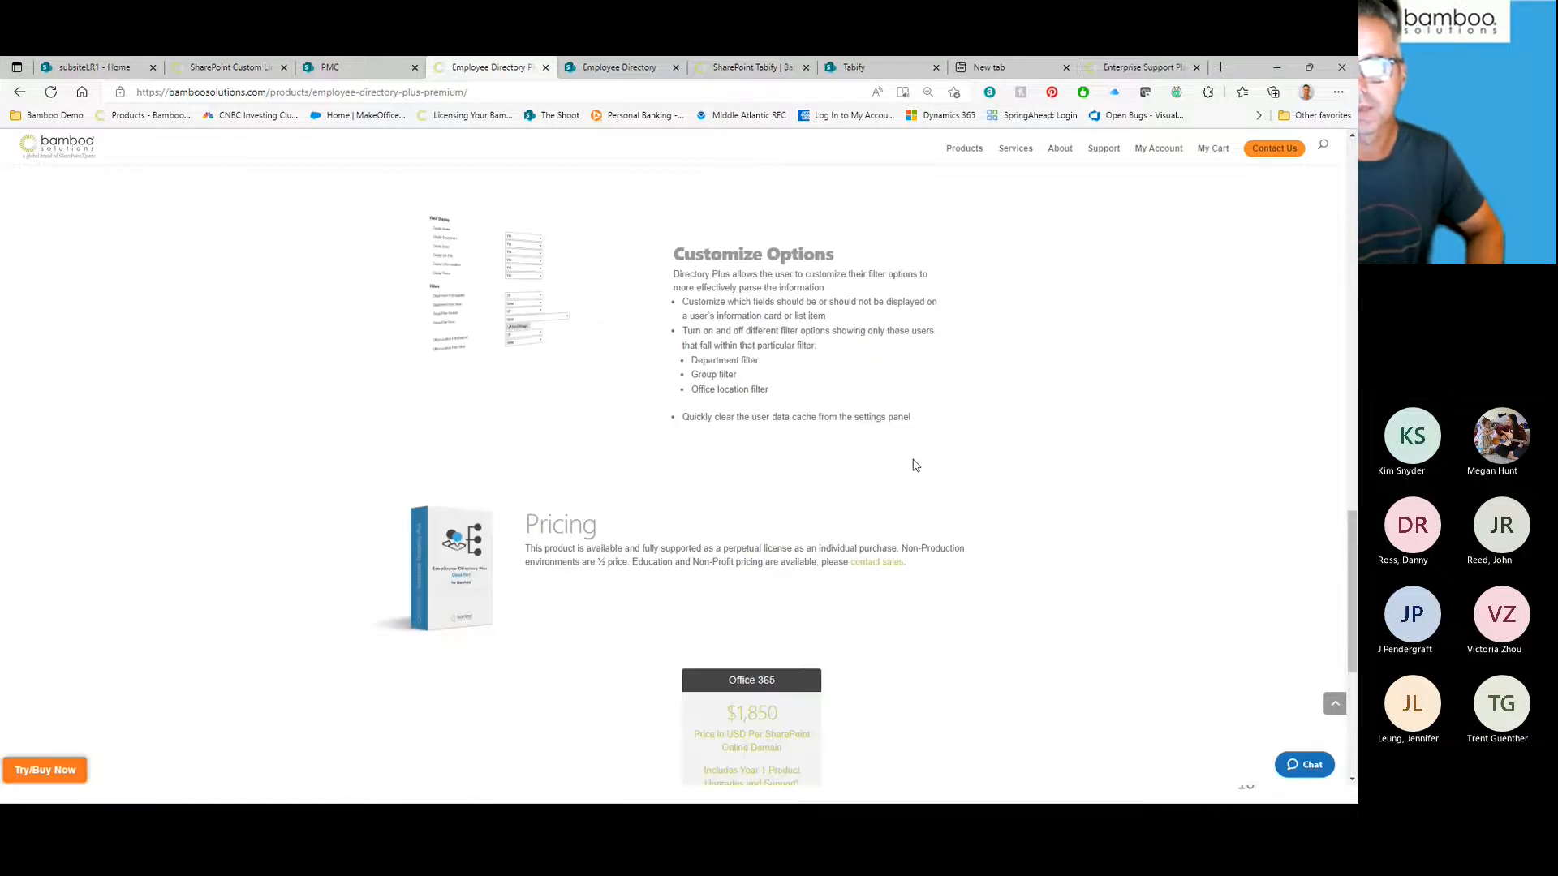
Step: Switch to the SharePoint Employee Directory page and close the empty contact card beside the employee list
click(619, 66)
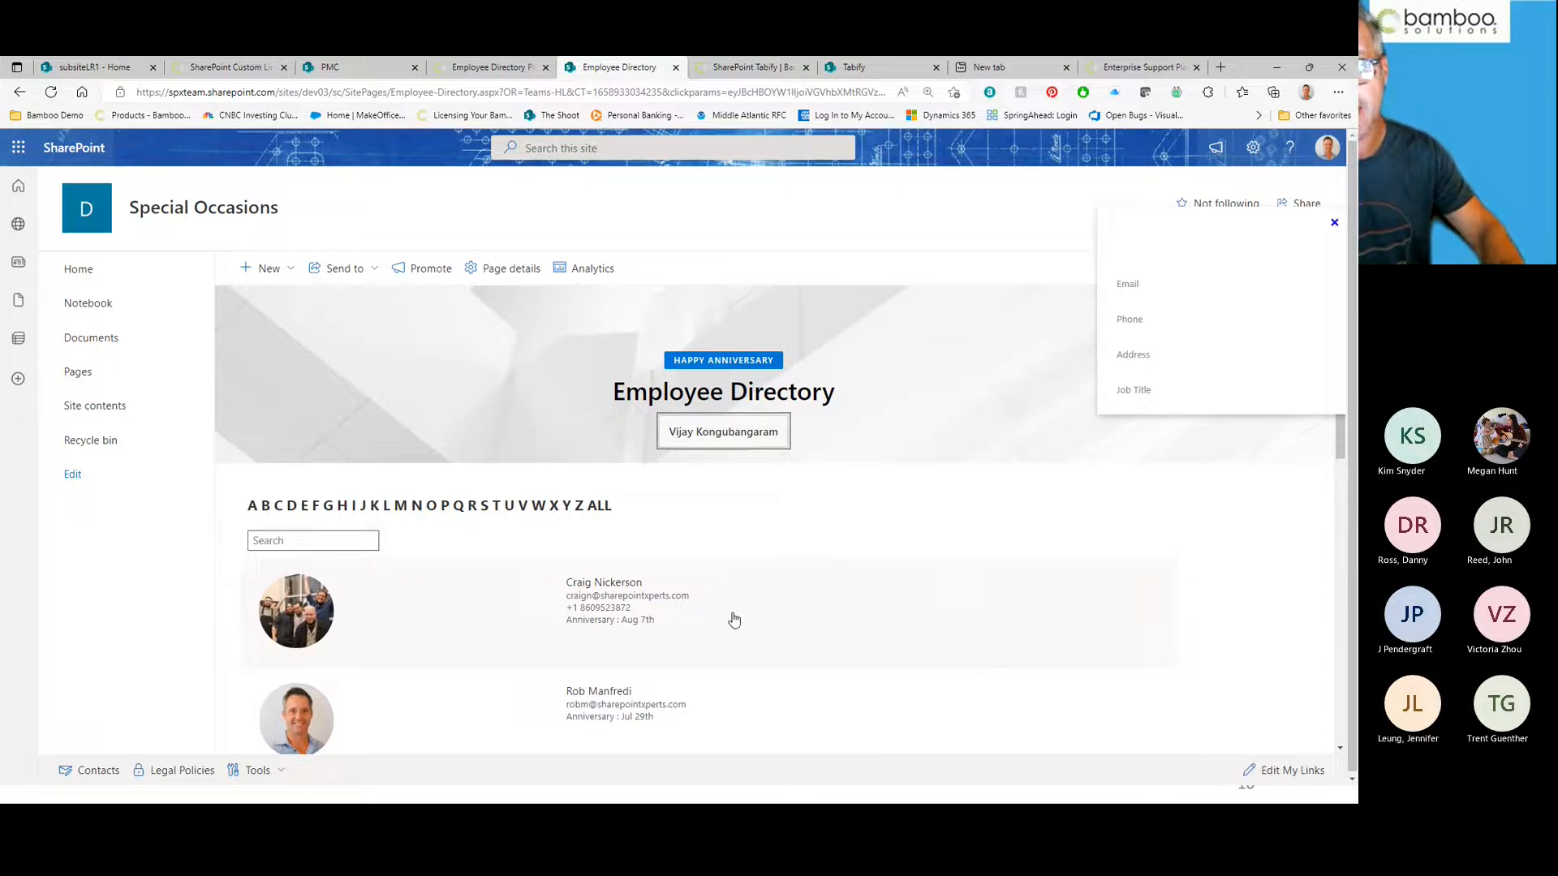
click(1334, 222)
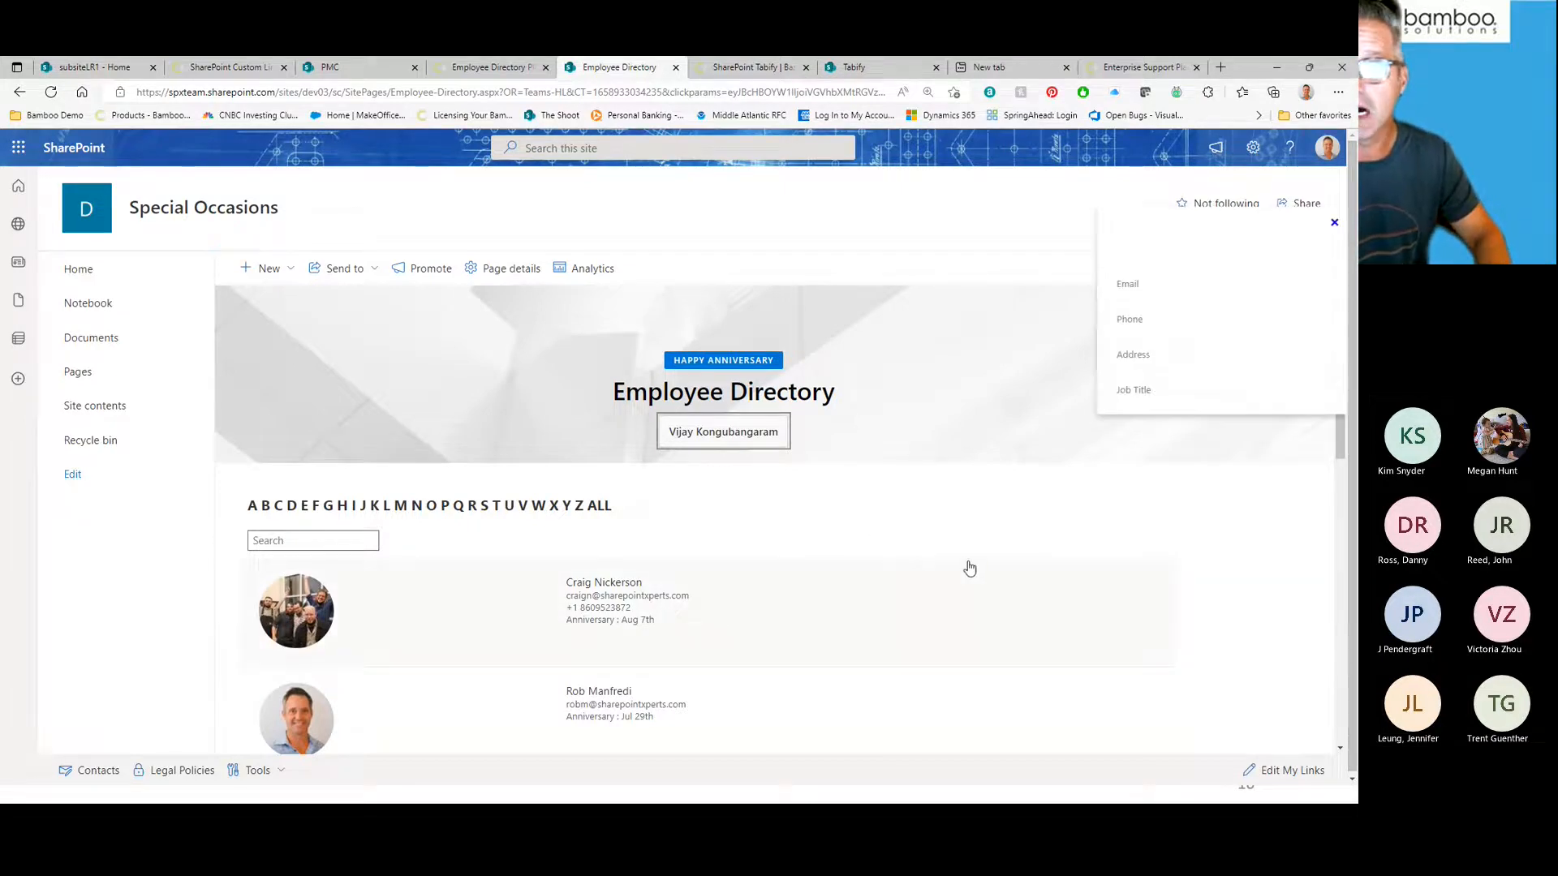
scroll(973, 639, down, 3)
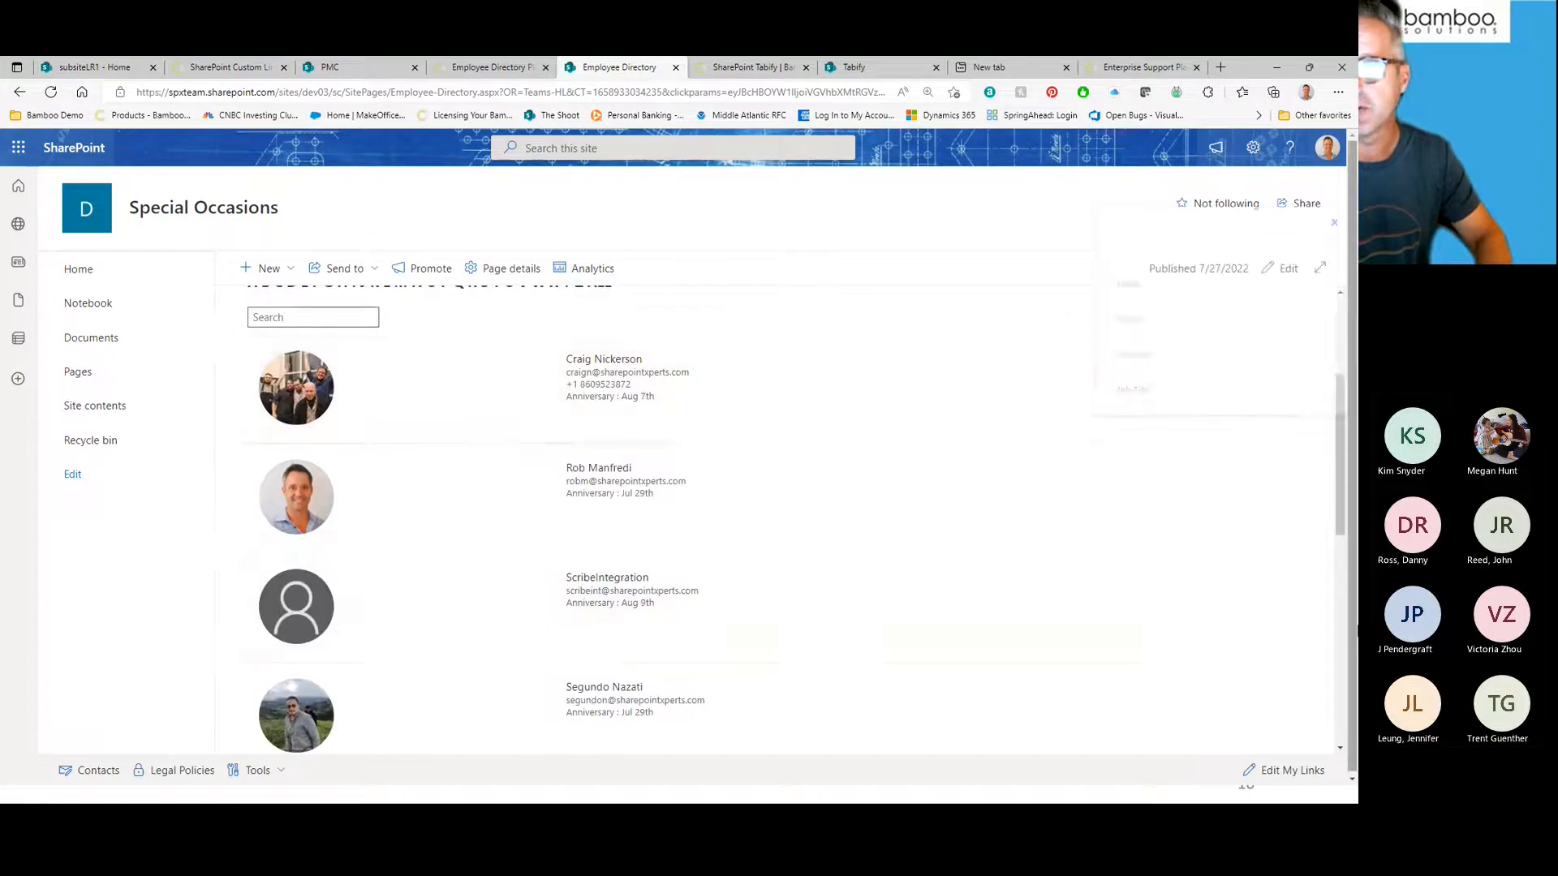
Step: Put the Employee Directory page into edit mode and open the Bamboo Directory Plus web part's settings
click(1287, 269)
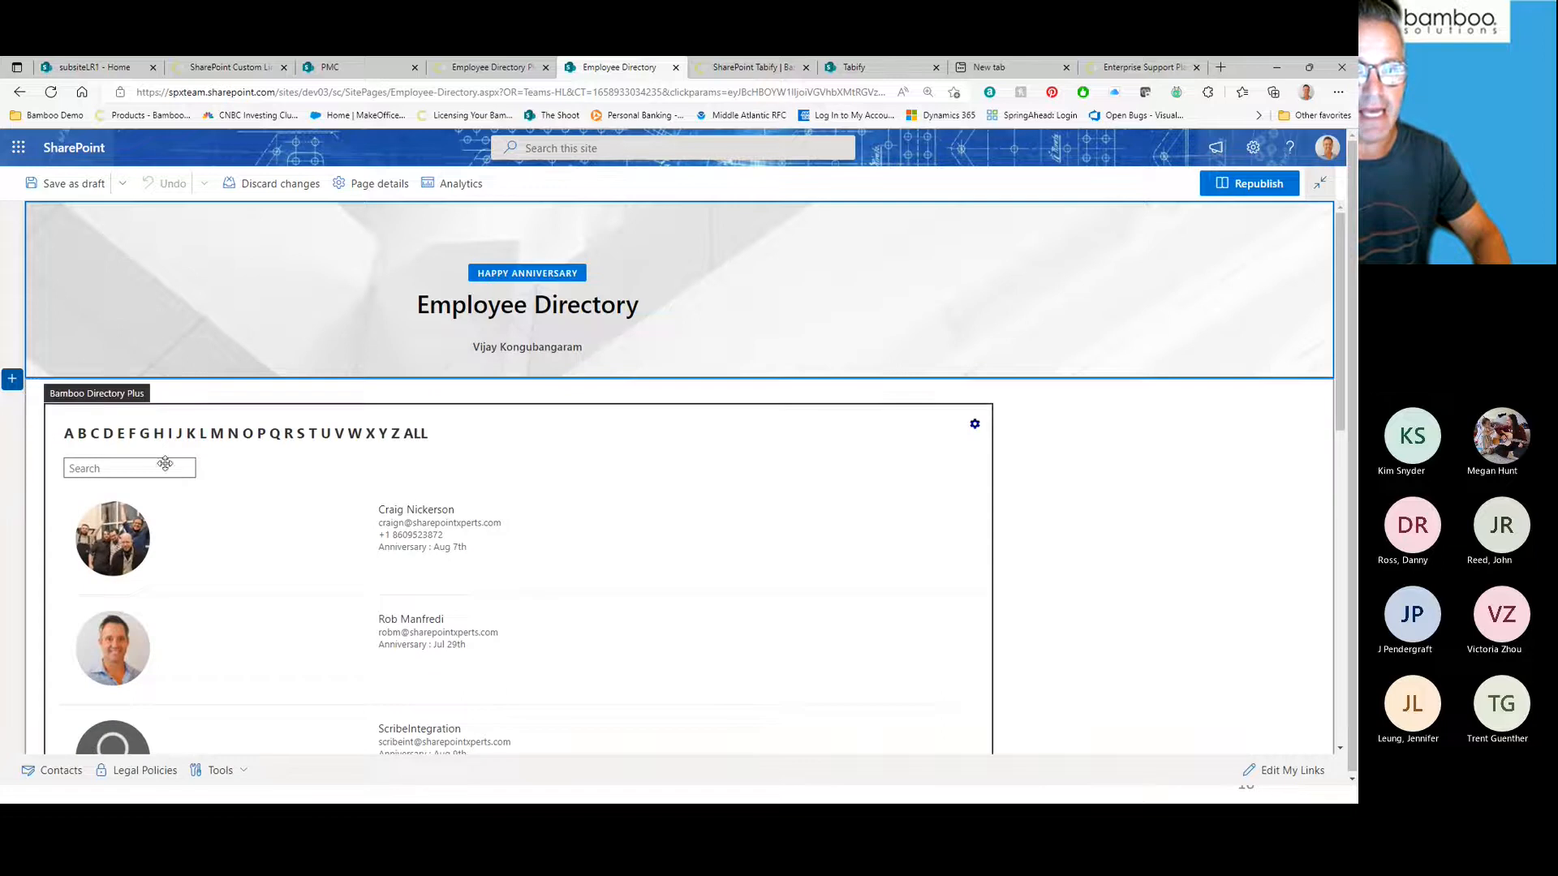
click(975, 430)
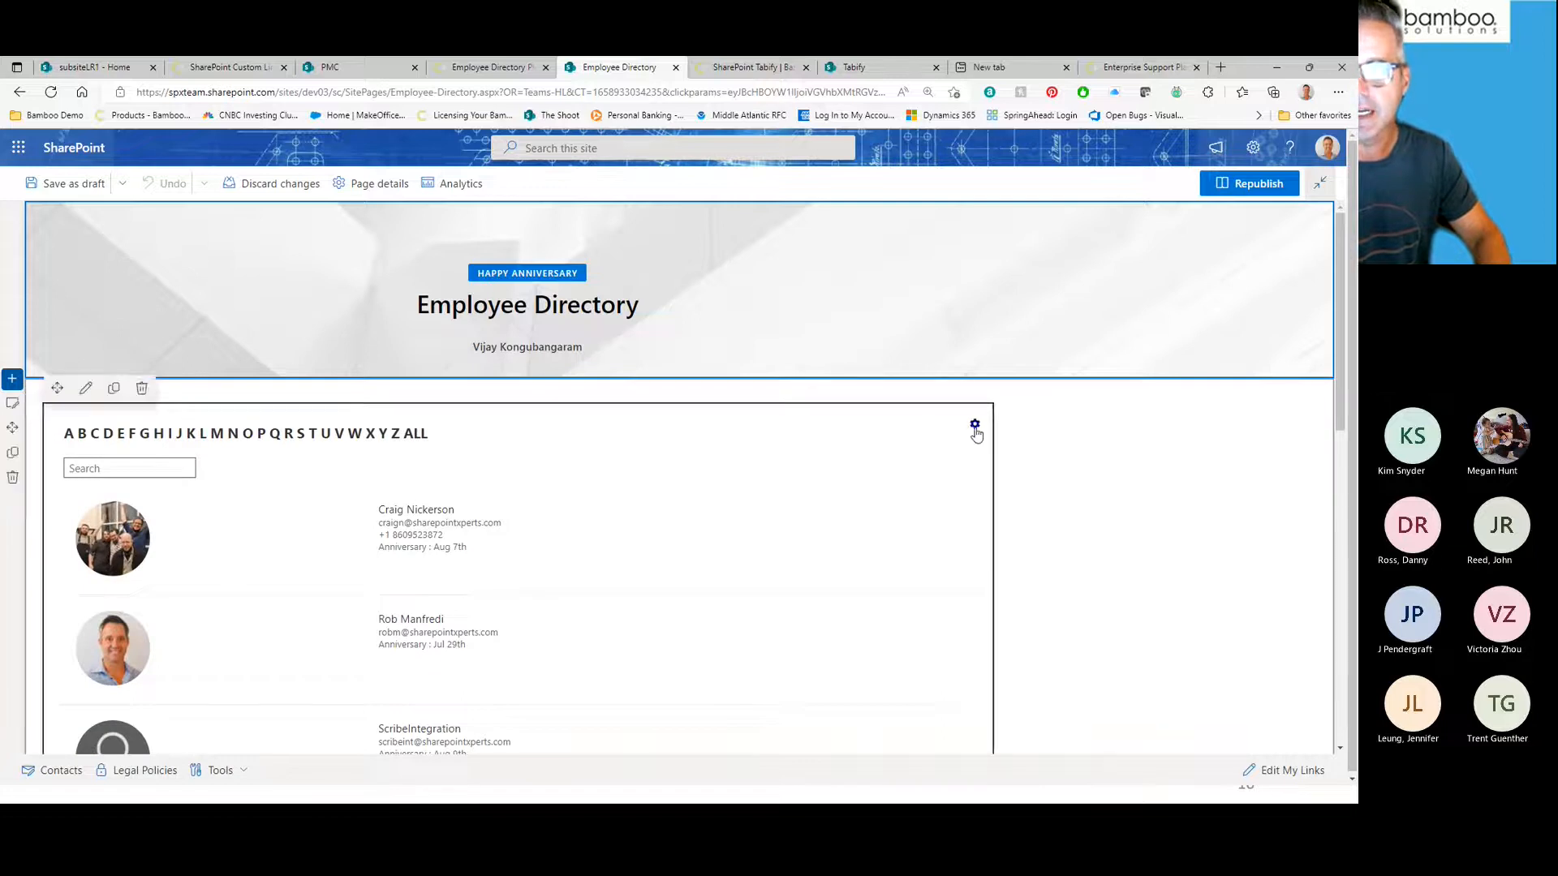
click(975, 427)
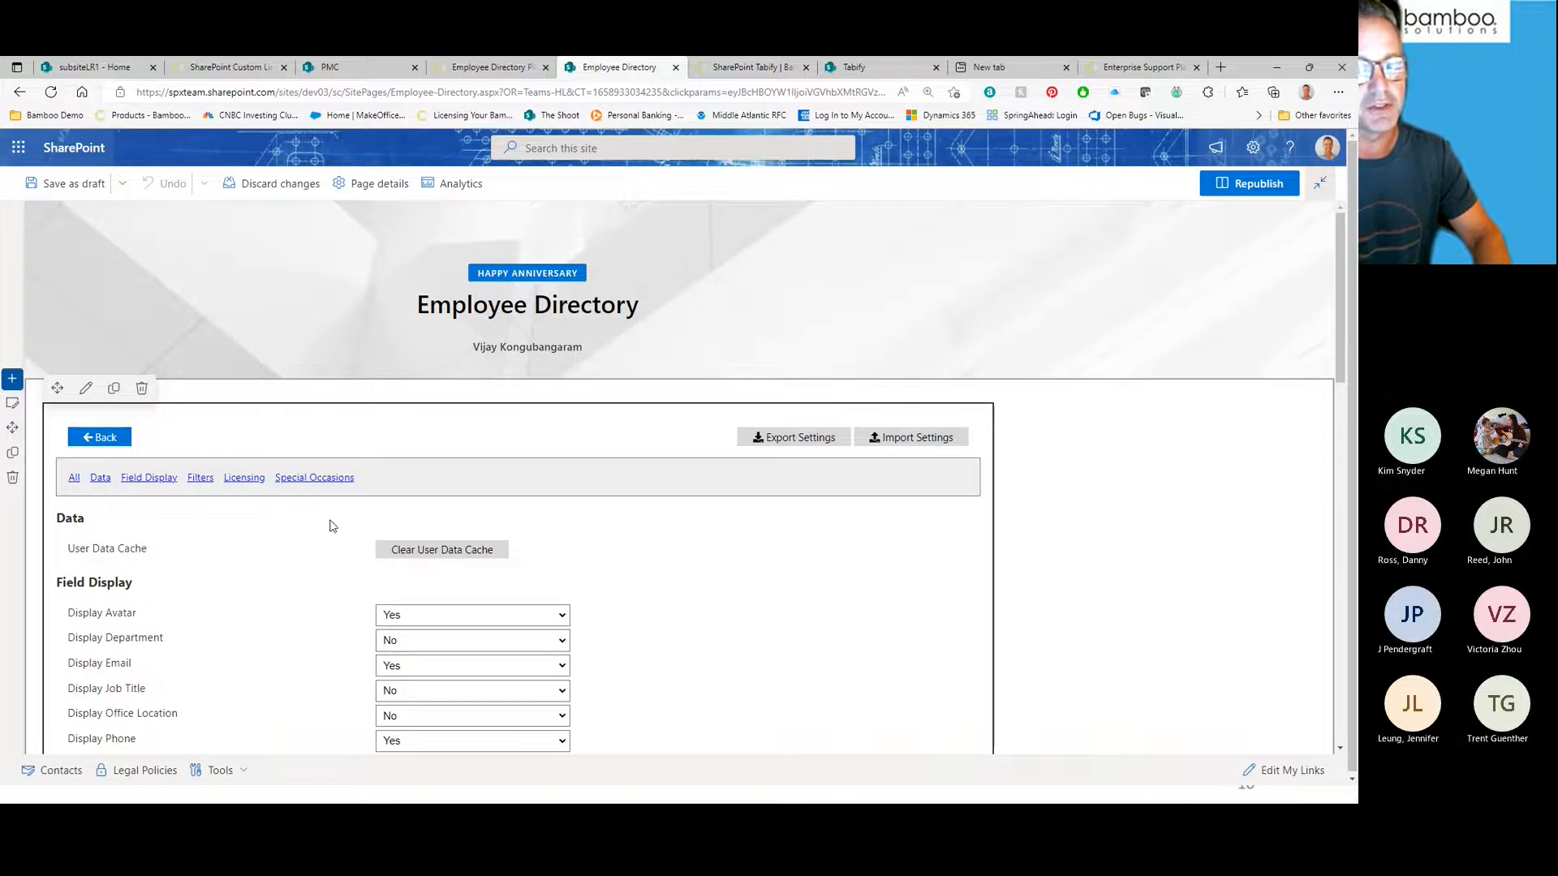
Step: Review the Field Display and Filters settings of the Bamboo Directory Plus web part
scroll(892, 586, down, 2)
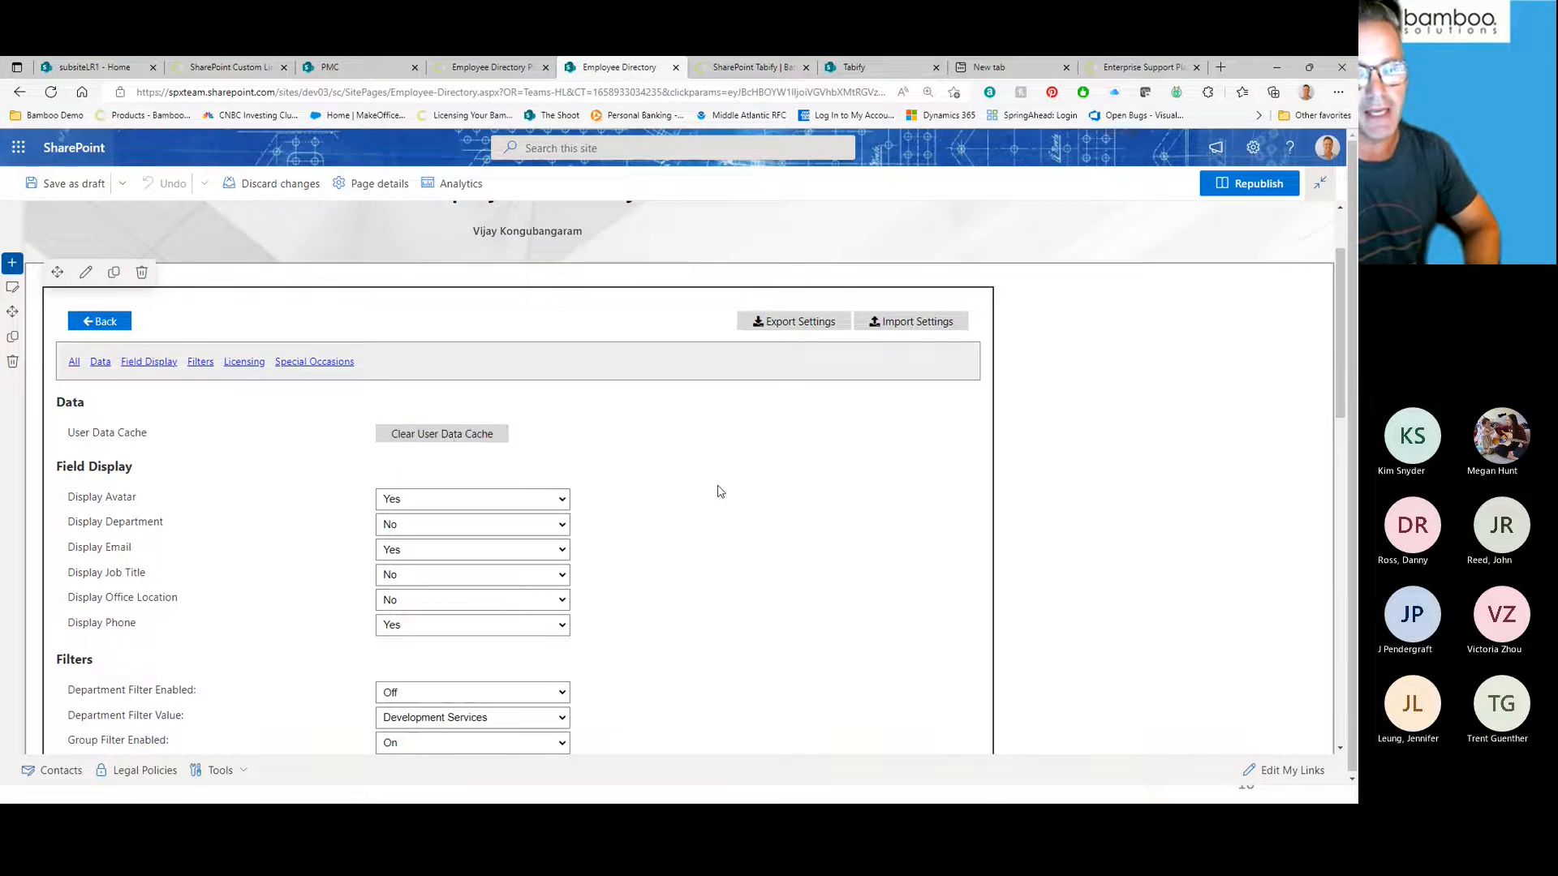
scroll(718, 490, down, 3)
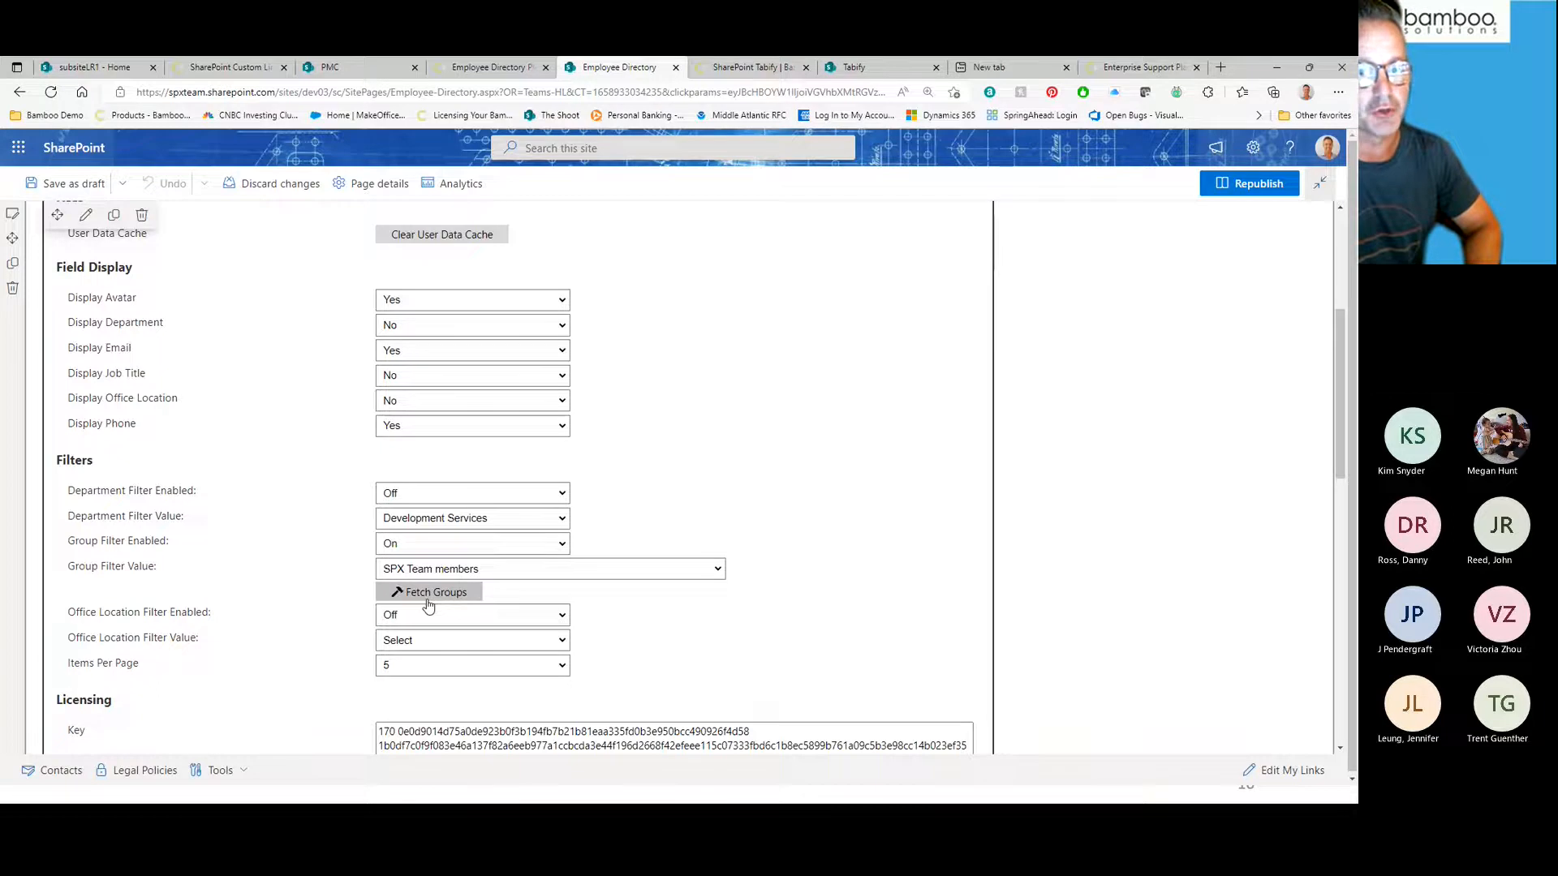
scroll(668, 546, up, 2)
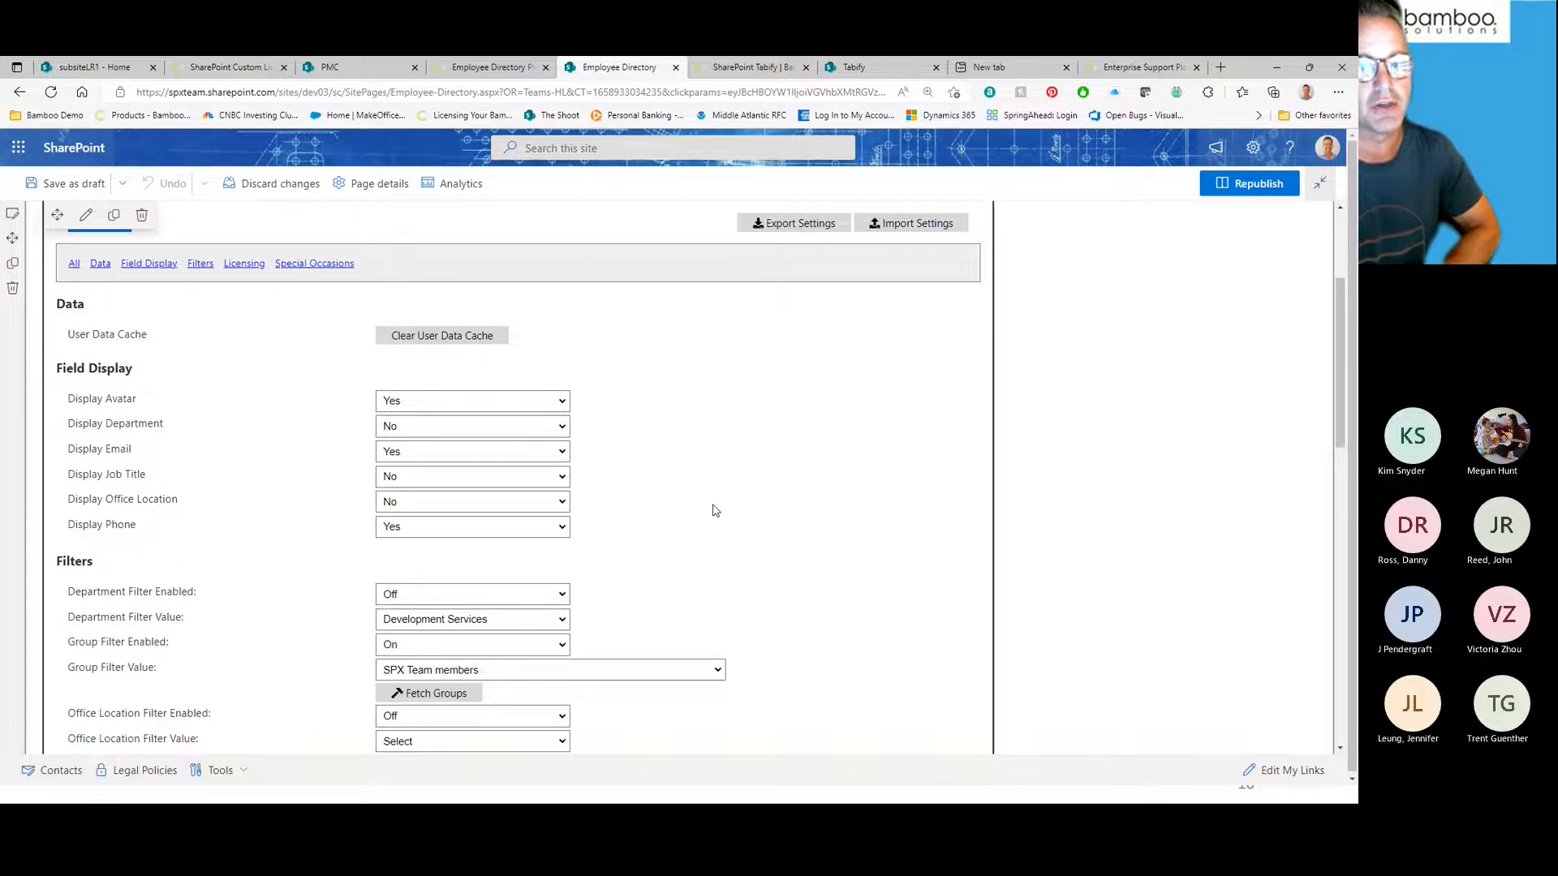
scroll(750, 507, down, 1)
scroll(750, 507, down, 2)
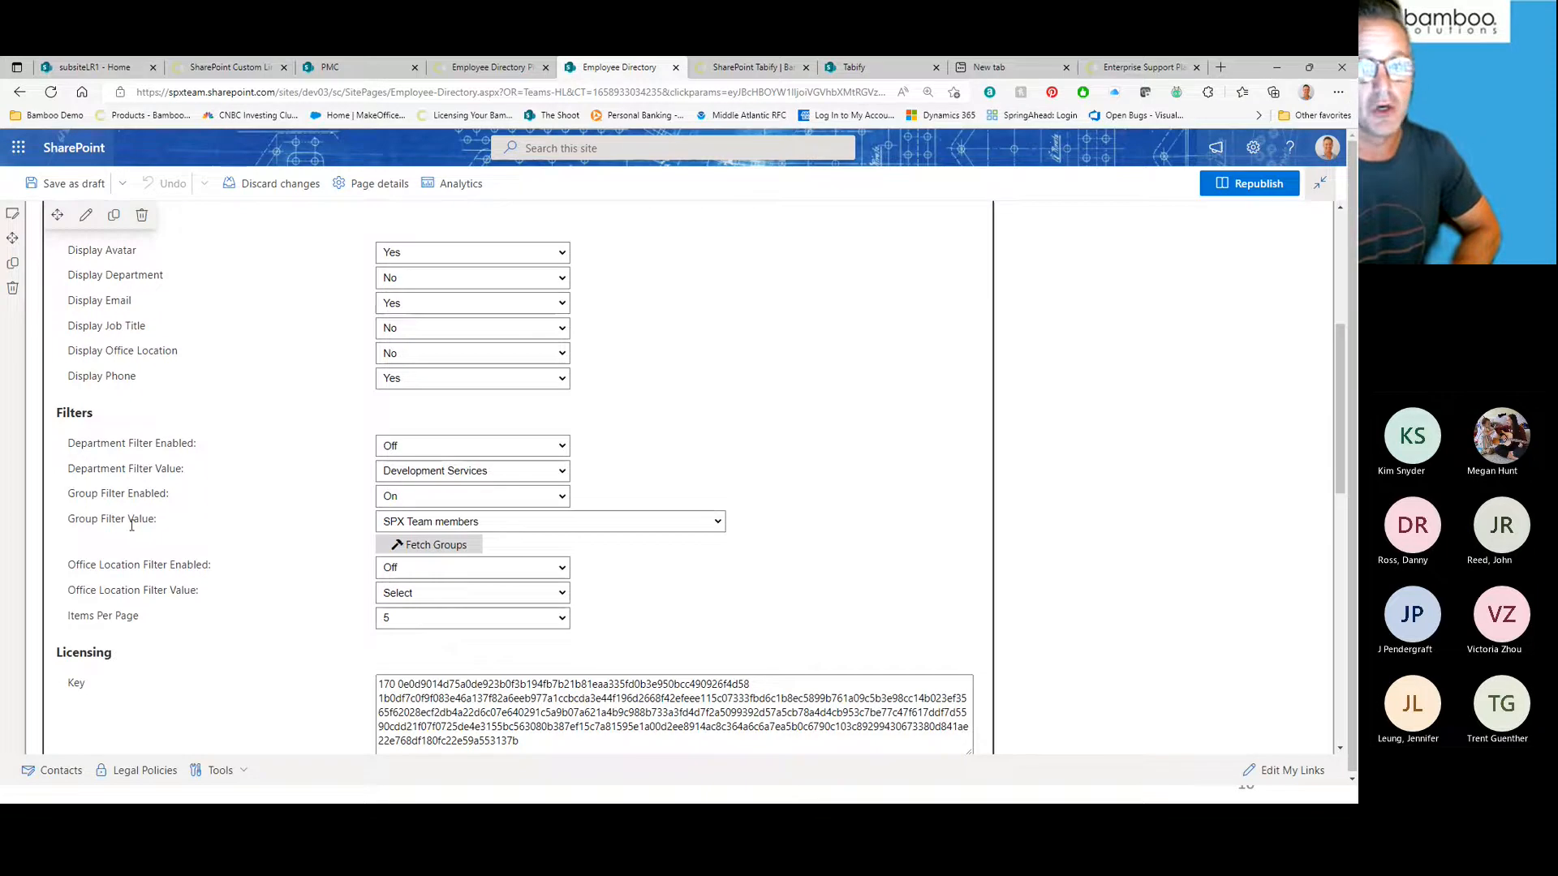
Step: Inspect the available choices for Group Filter Value, Office Location Filter Enabled and Items Per Page, keeping the current selections
click(497, 529)
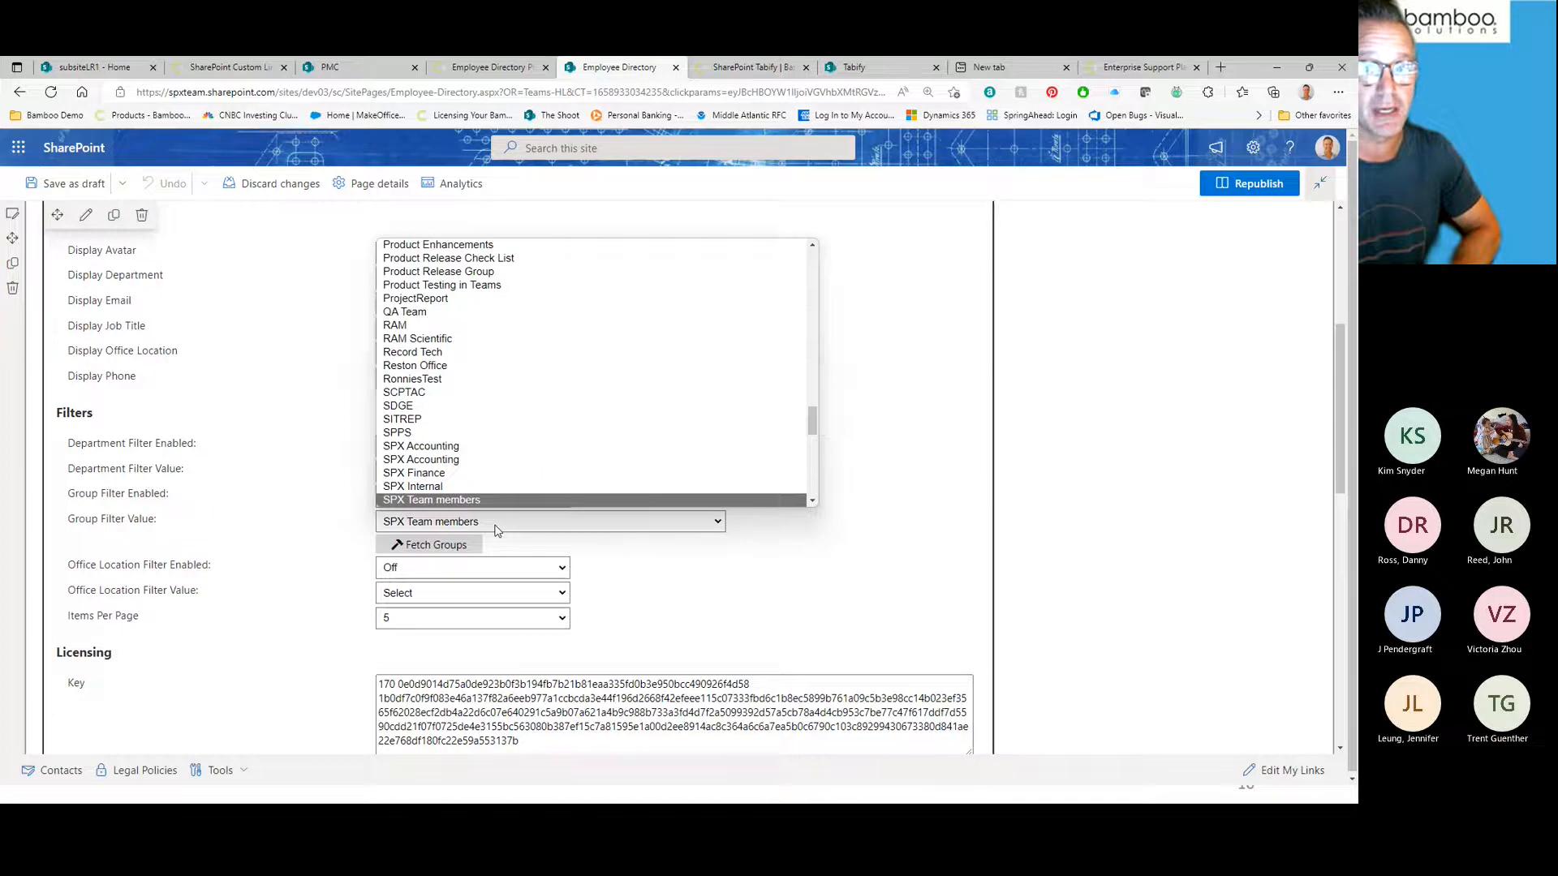
click(498, 530)
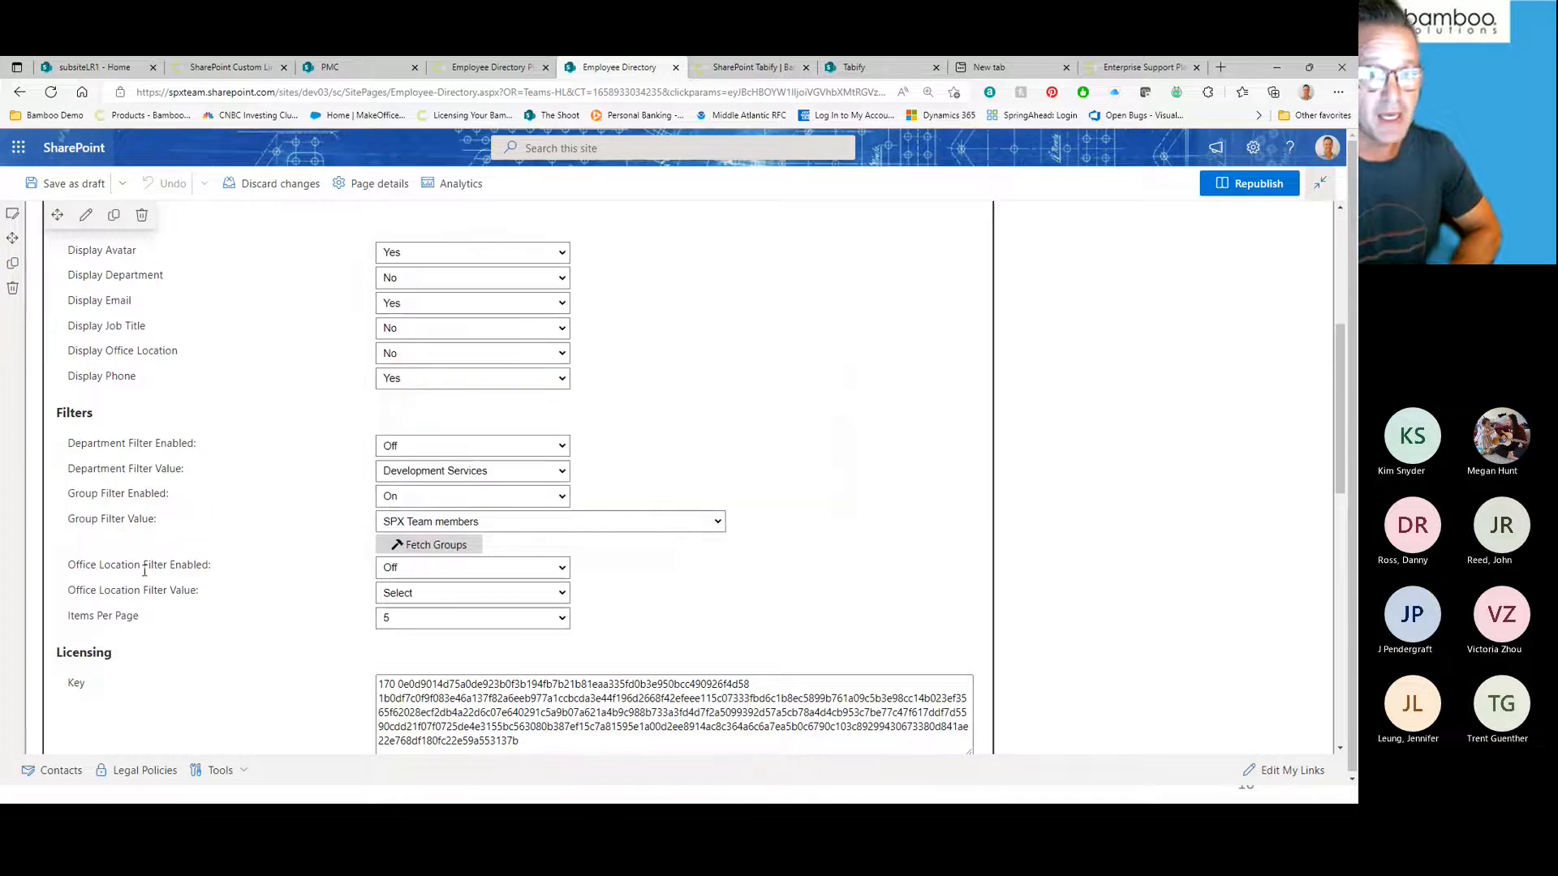
click(452, 571)
click(452, 573)
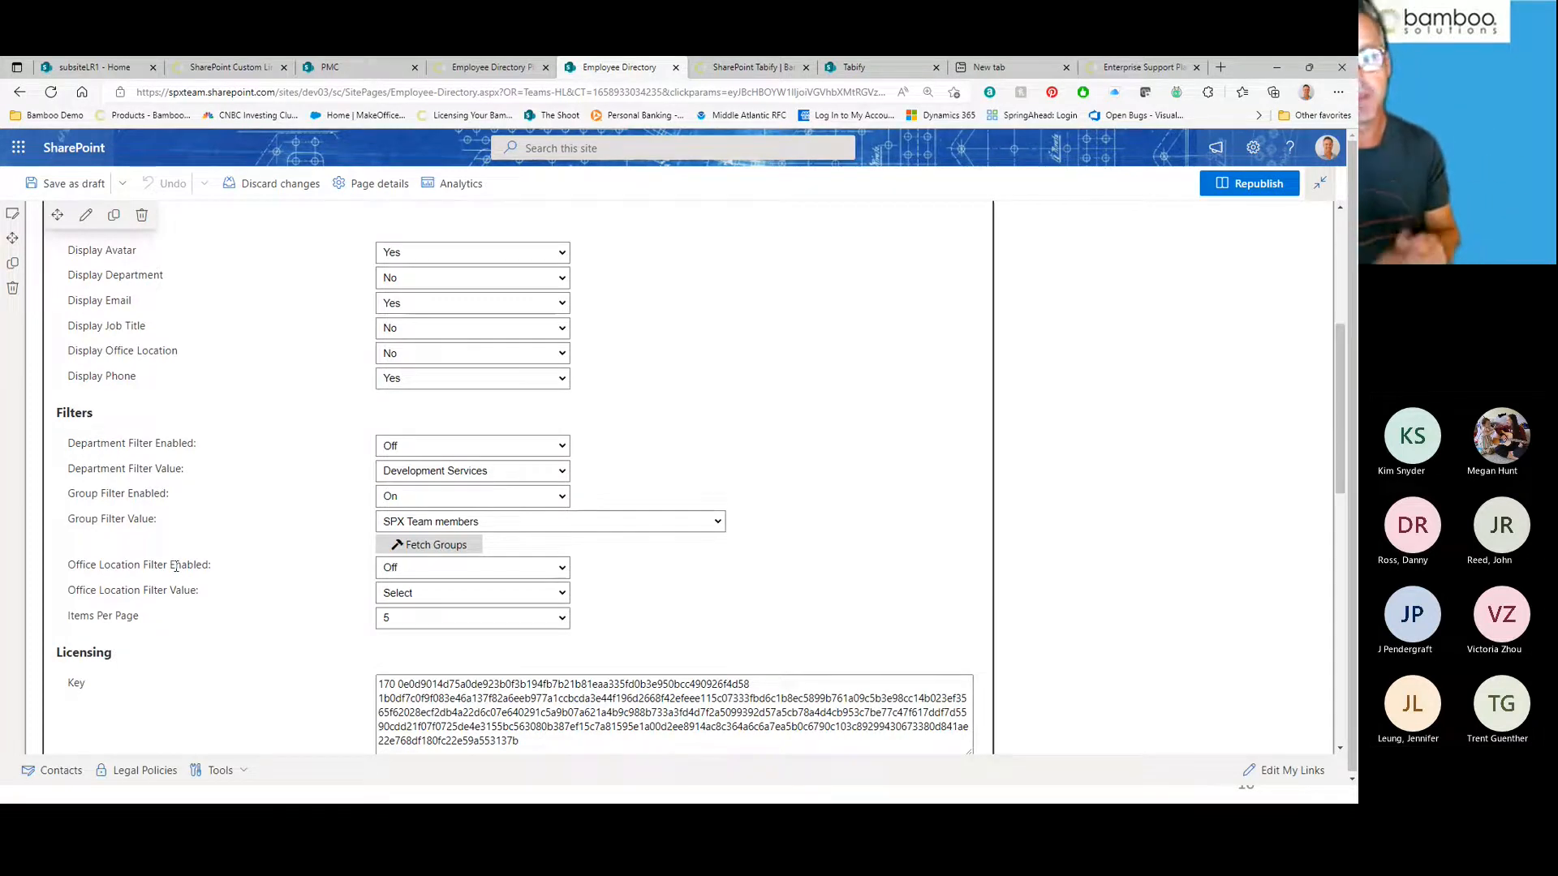
click(440, 622)
click(440, 621)
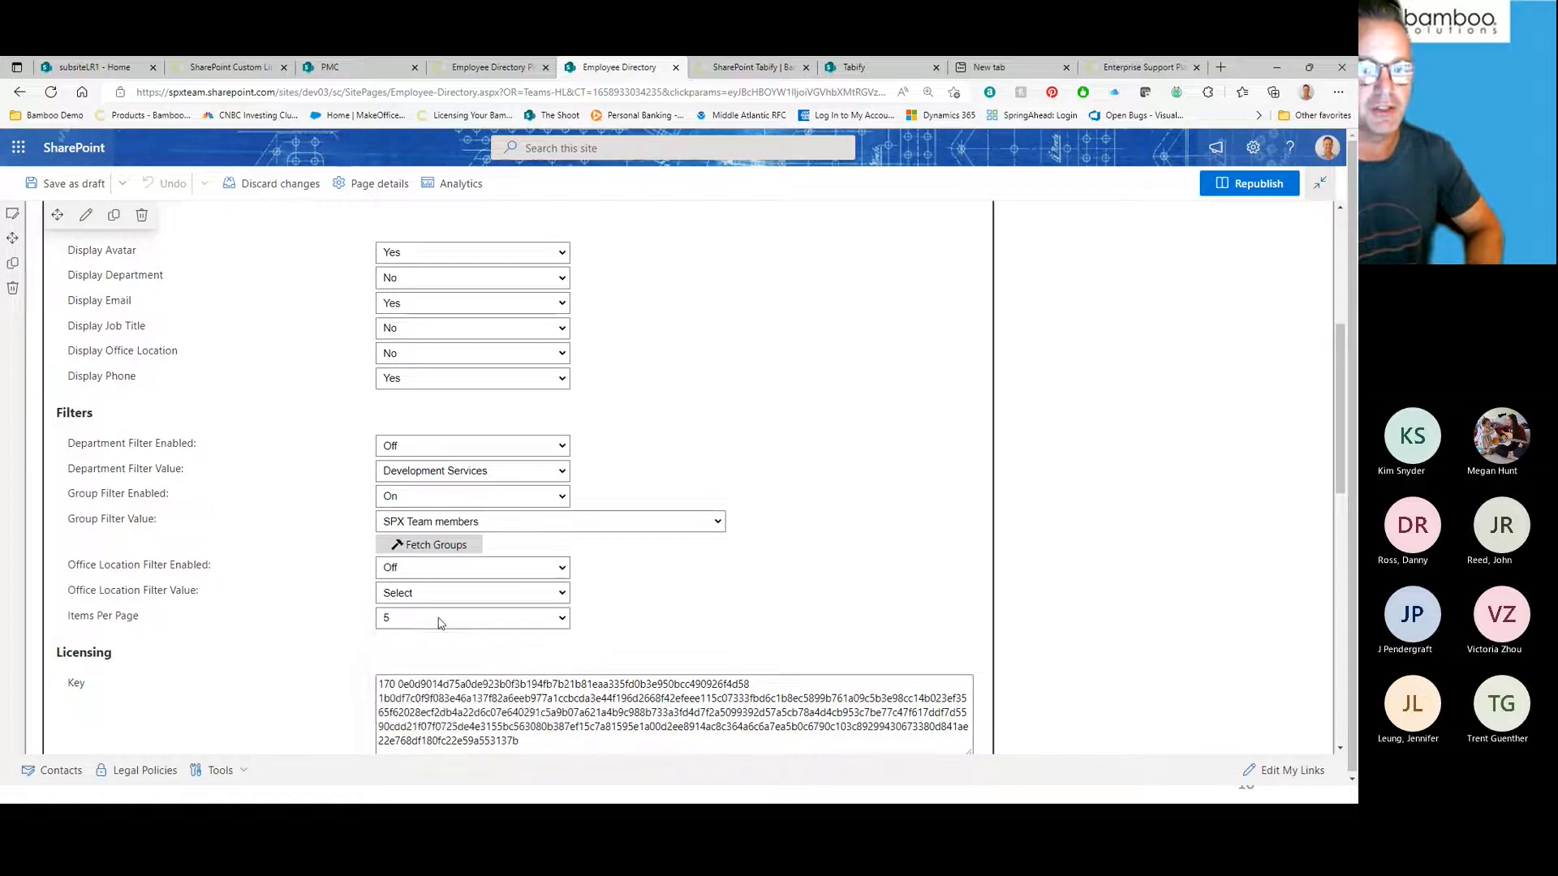
Step: Finish checking the Items Per Page choices and open the web part's Special Occasions settings
click(428, 623)
click(428, 623)
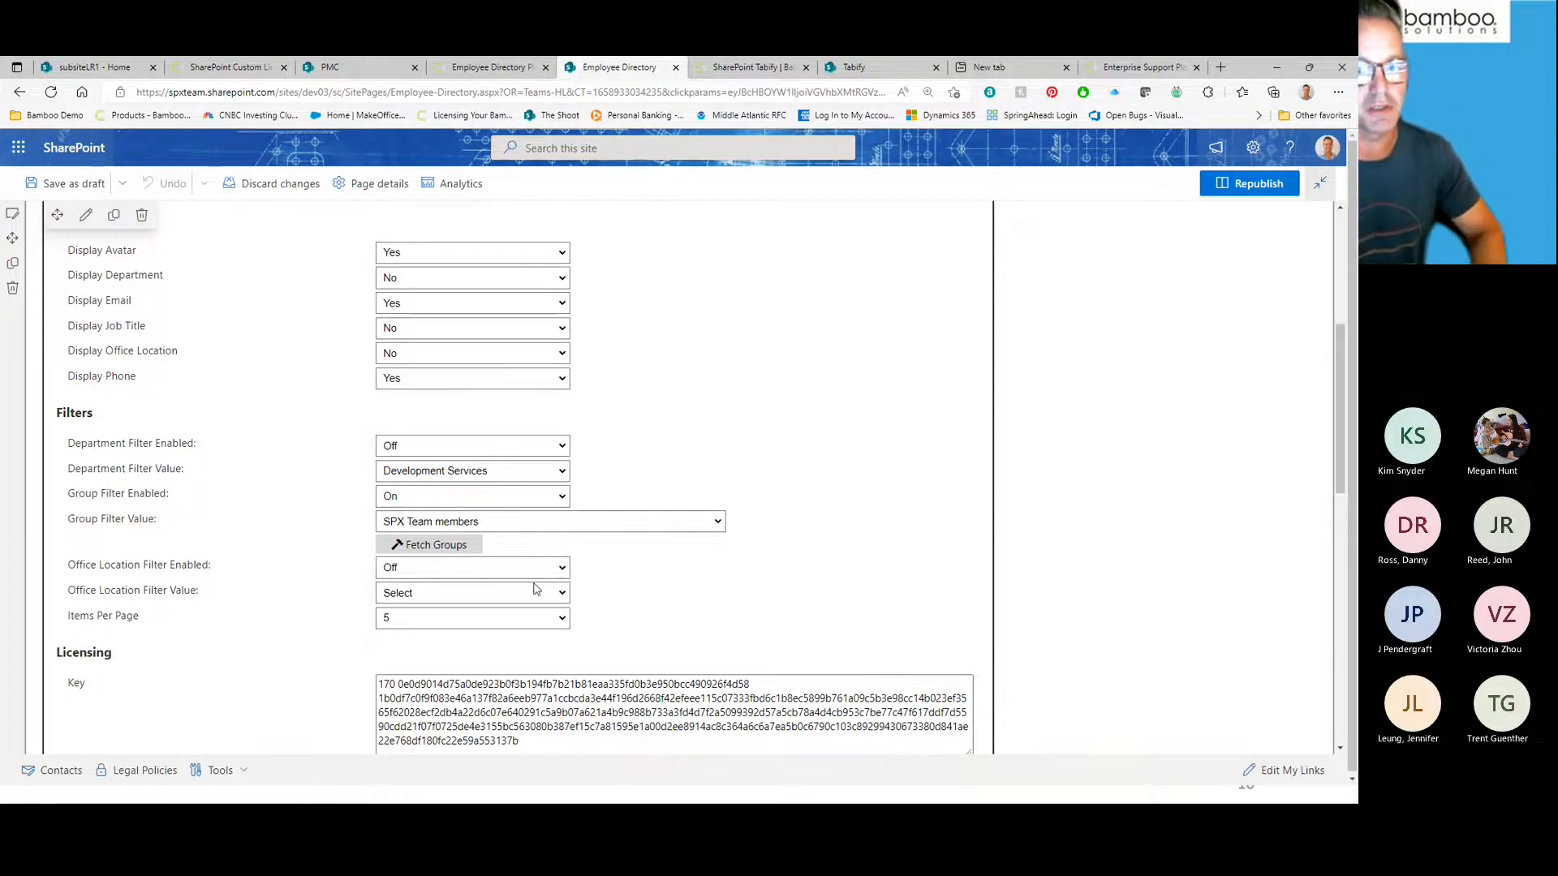
scroll(674, 572, up, 3)
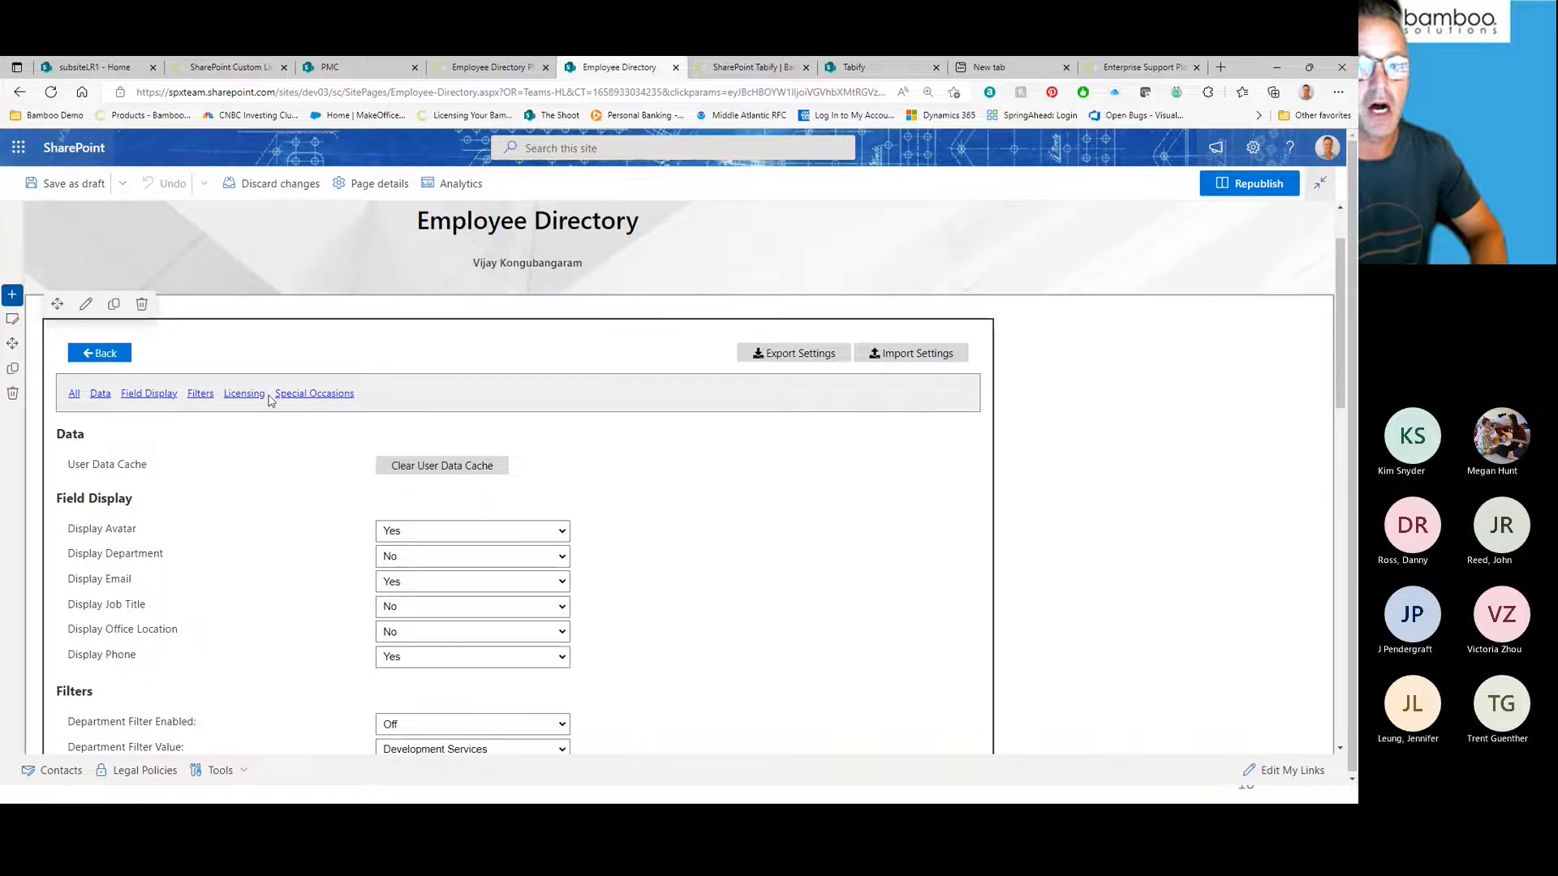
click(313, 395)
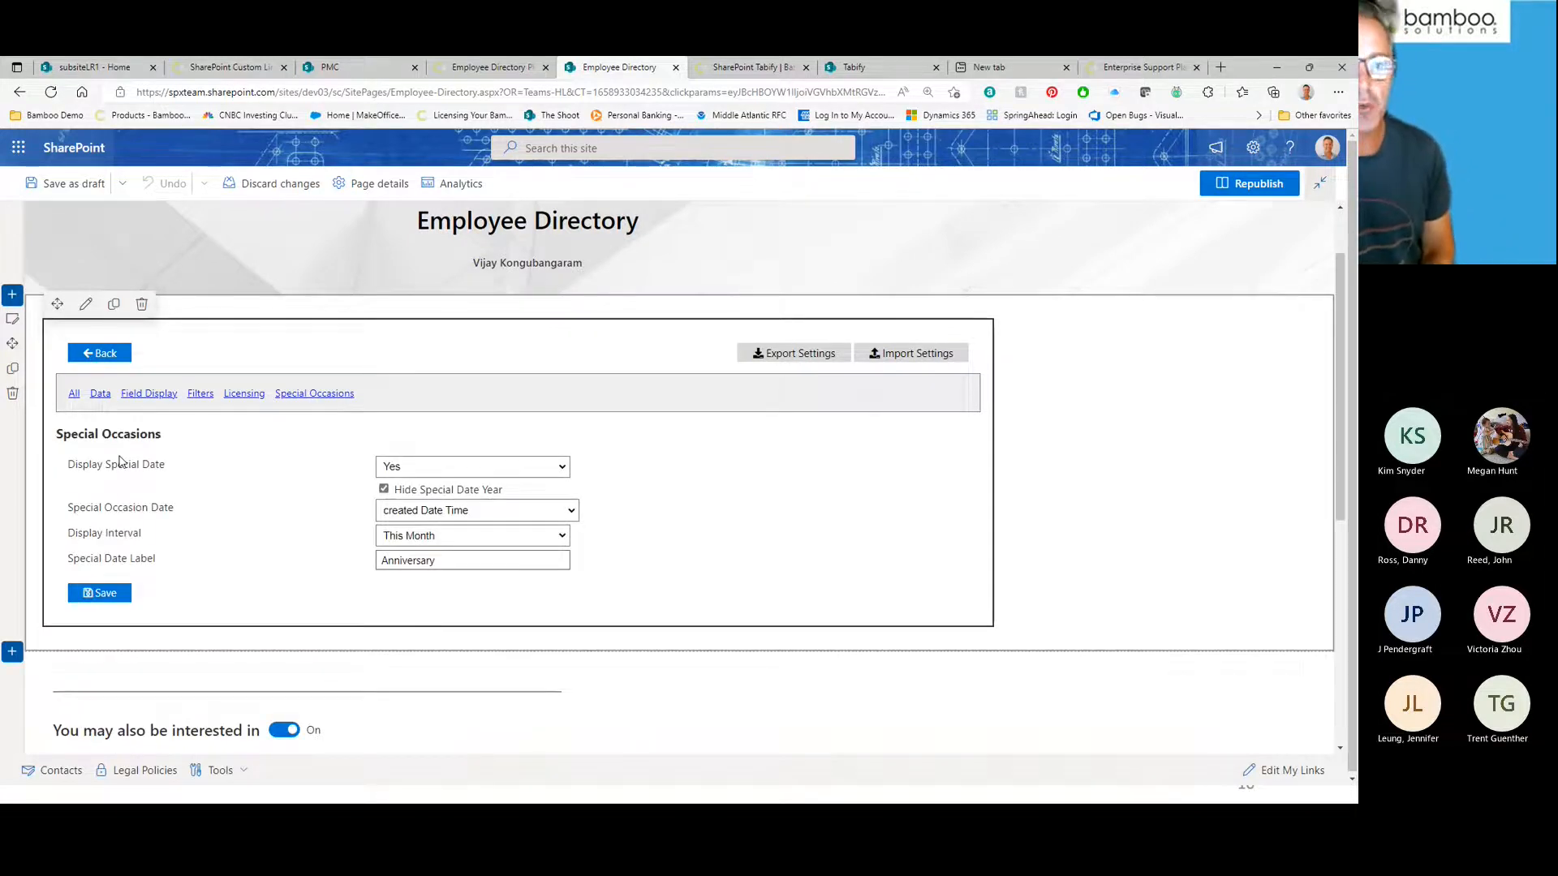
Step: Inspect the choices for Display Special Date, Special Occasion Date and Display Interval, keeping created Date Time and This Month selected
click(499, 476)
click(498, 476)
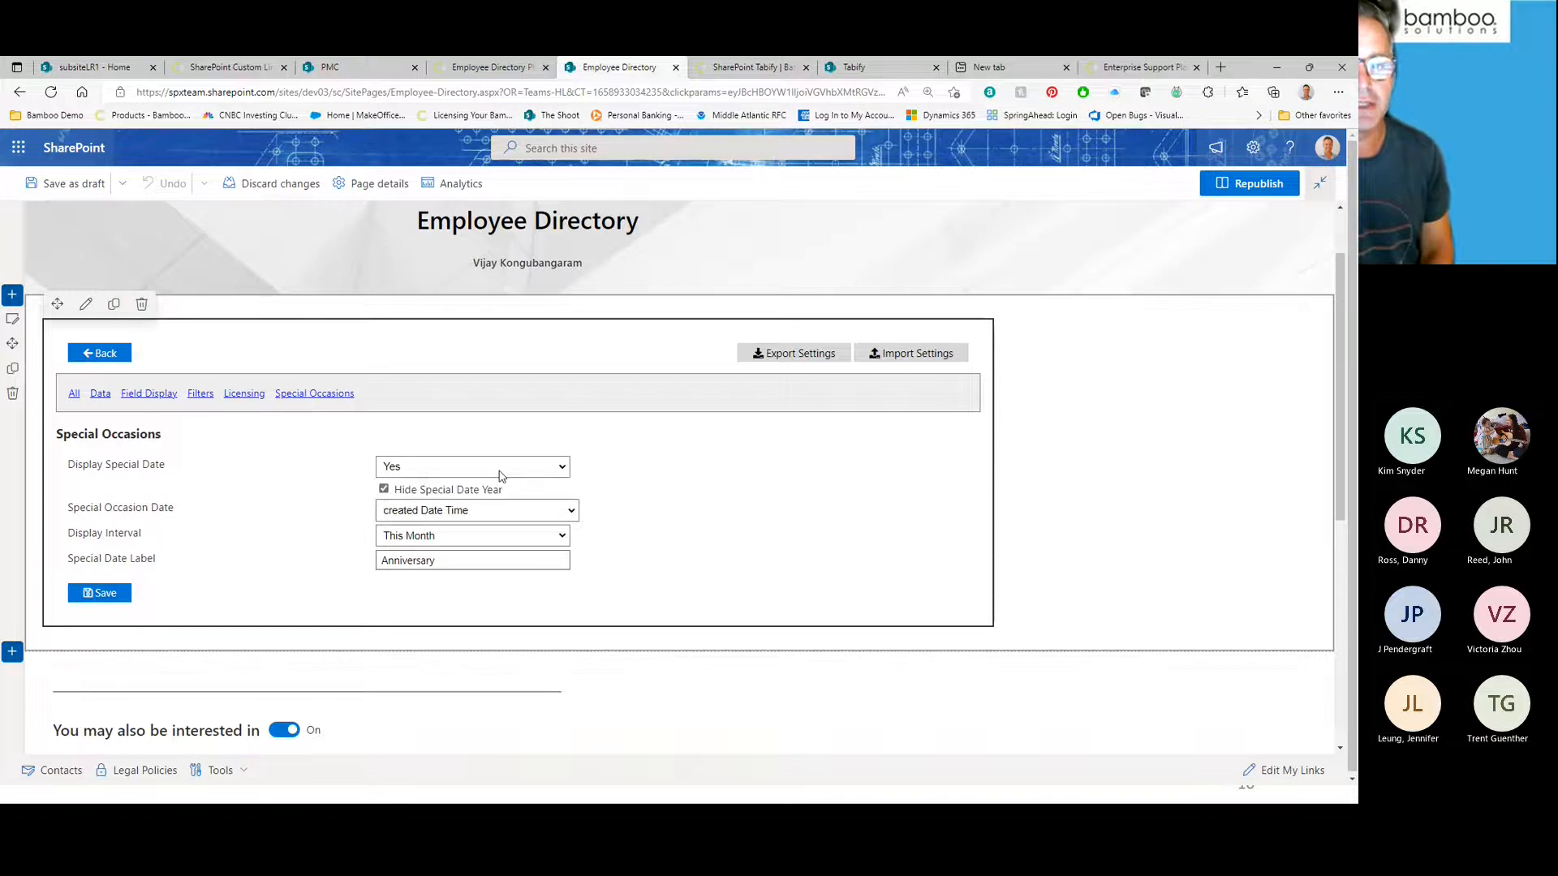
click(460, 514)
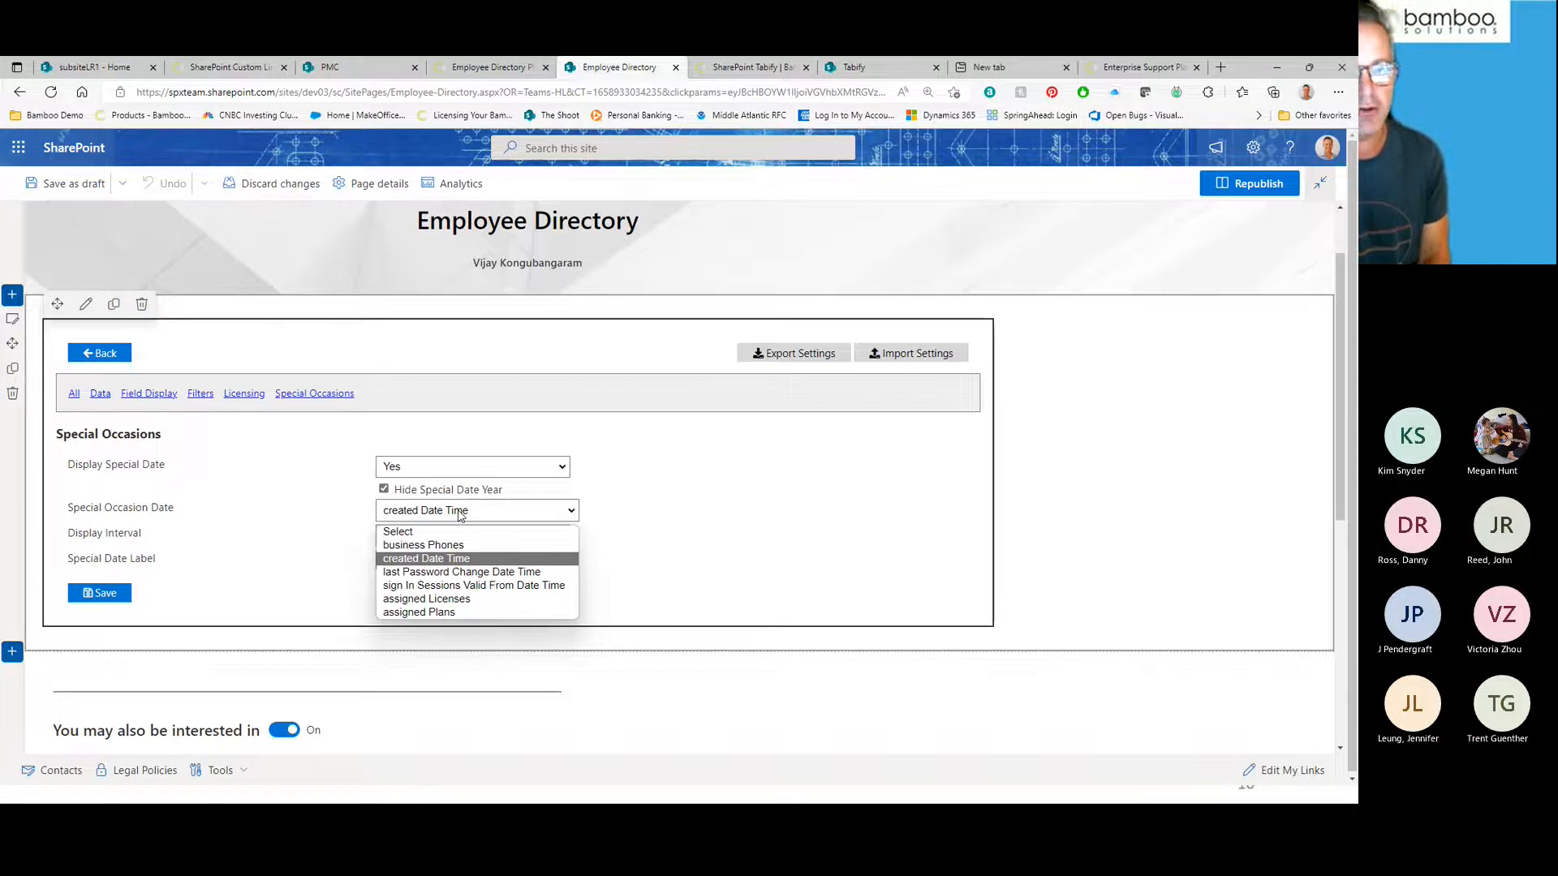
click(434, 560)
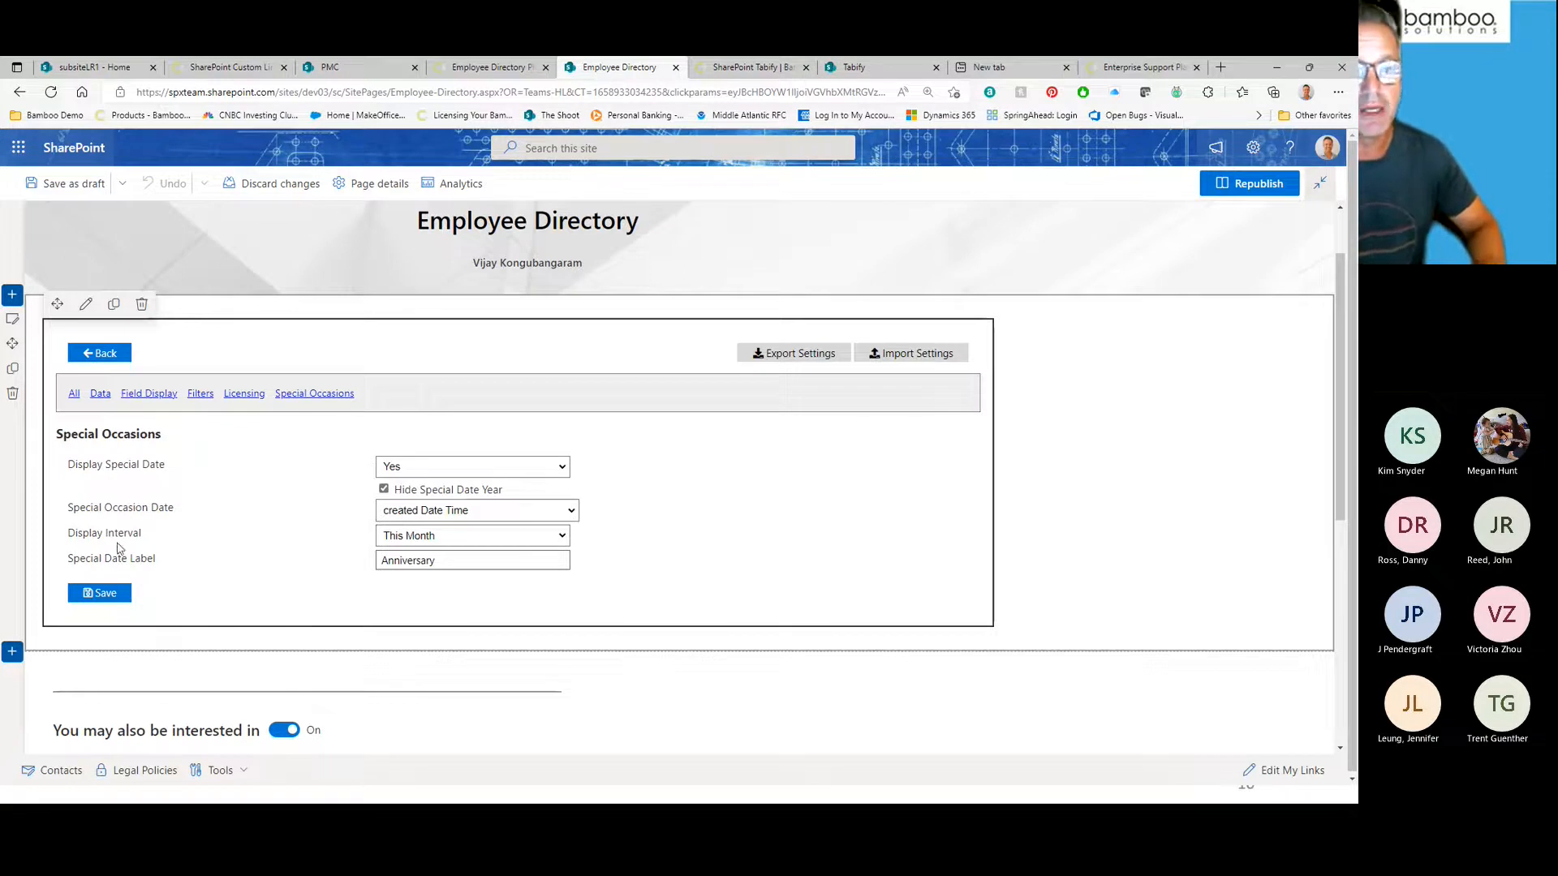
click(397, 537)
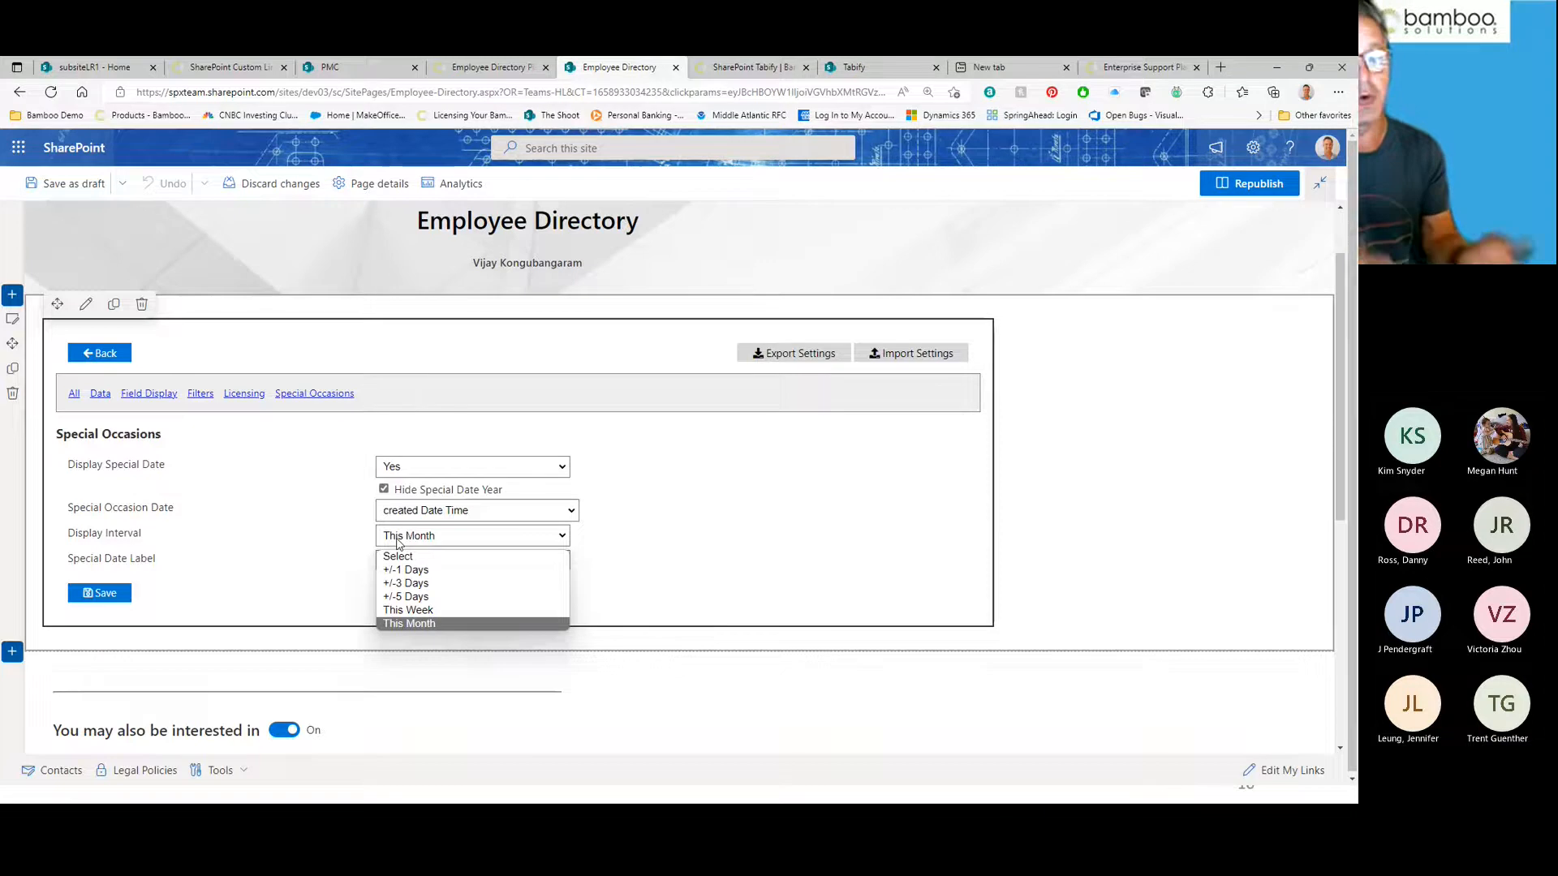
click(311, 529)
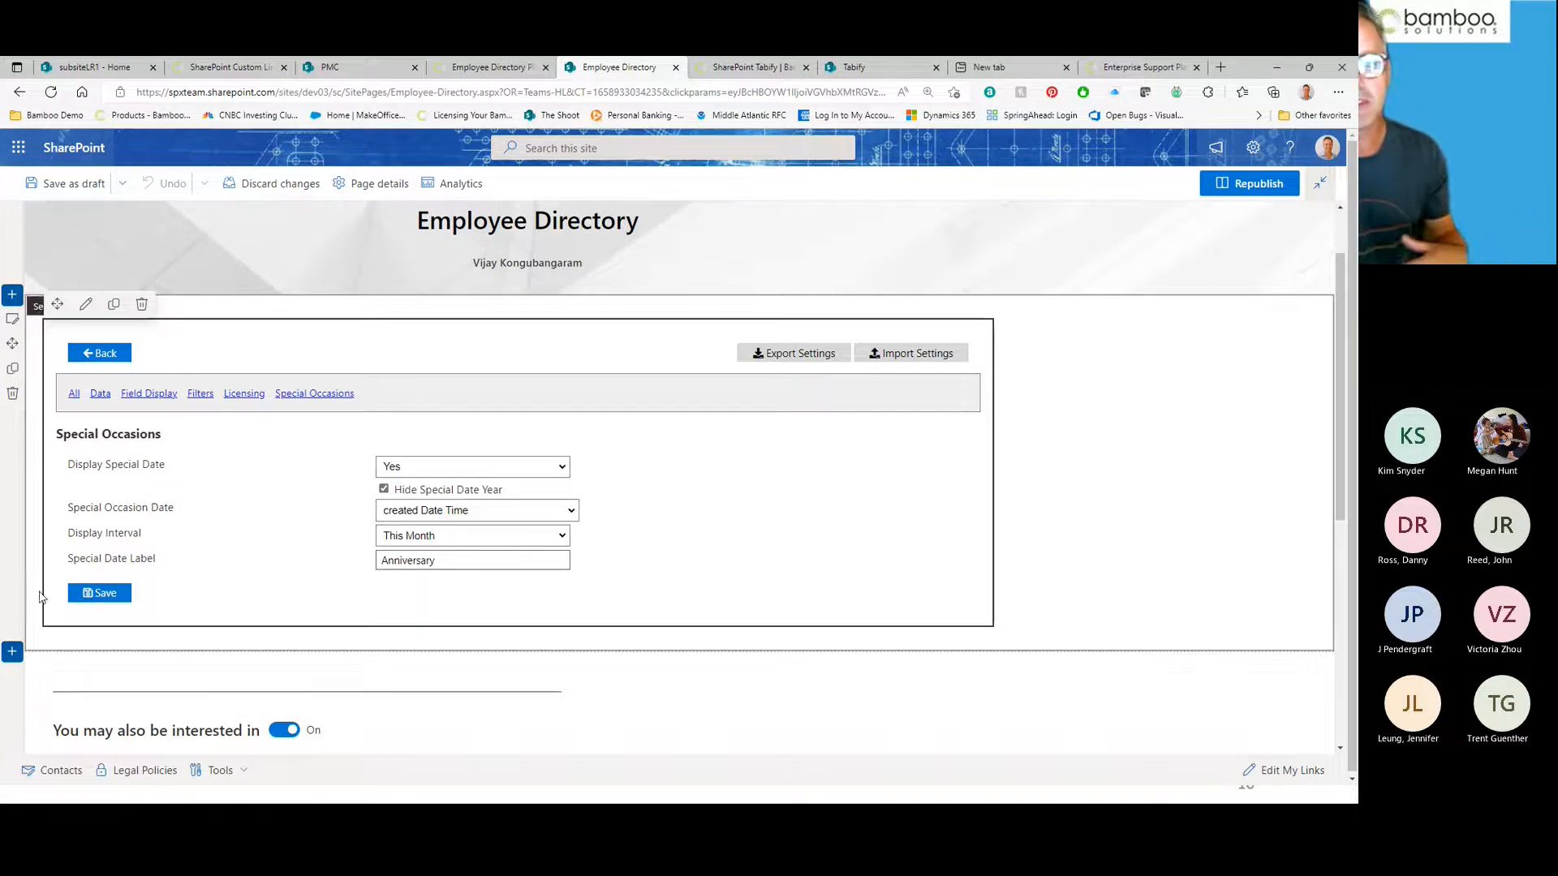
Step: Save the Special Occasions settings and republish the Employee Directory page
click(123, 599)
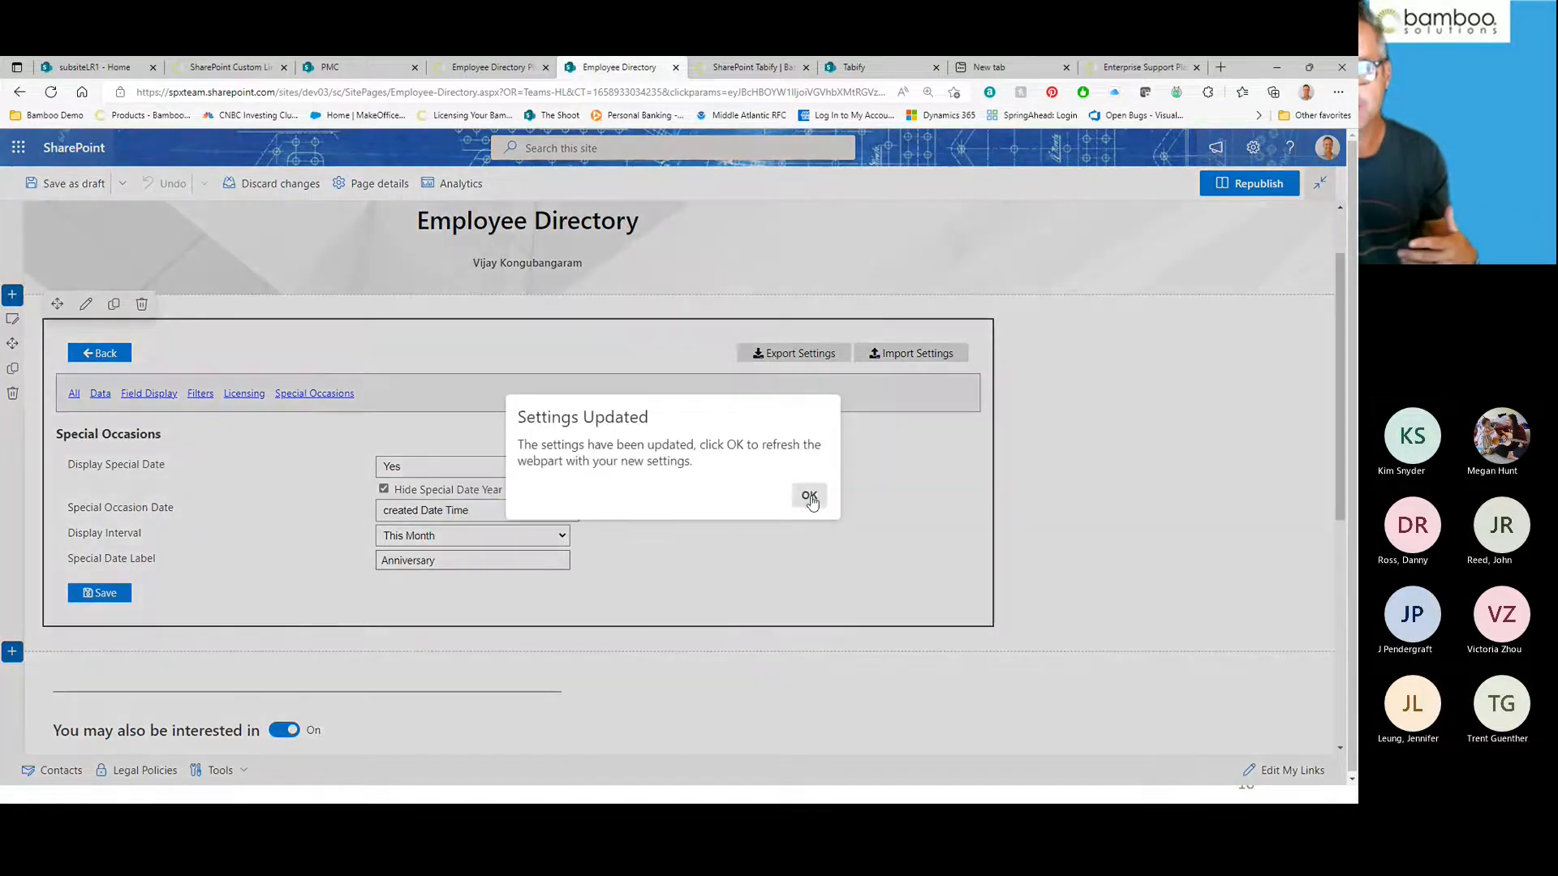
click(809, 498)
click(1247, 185)
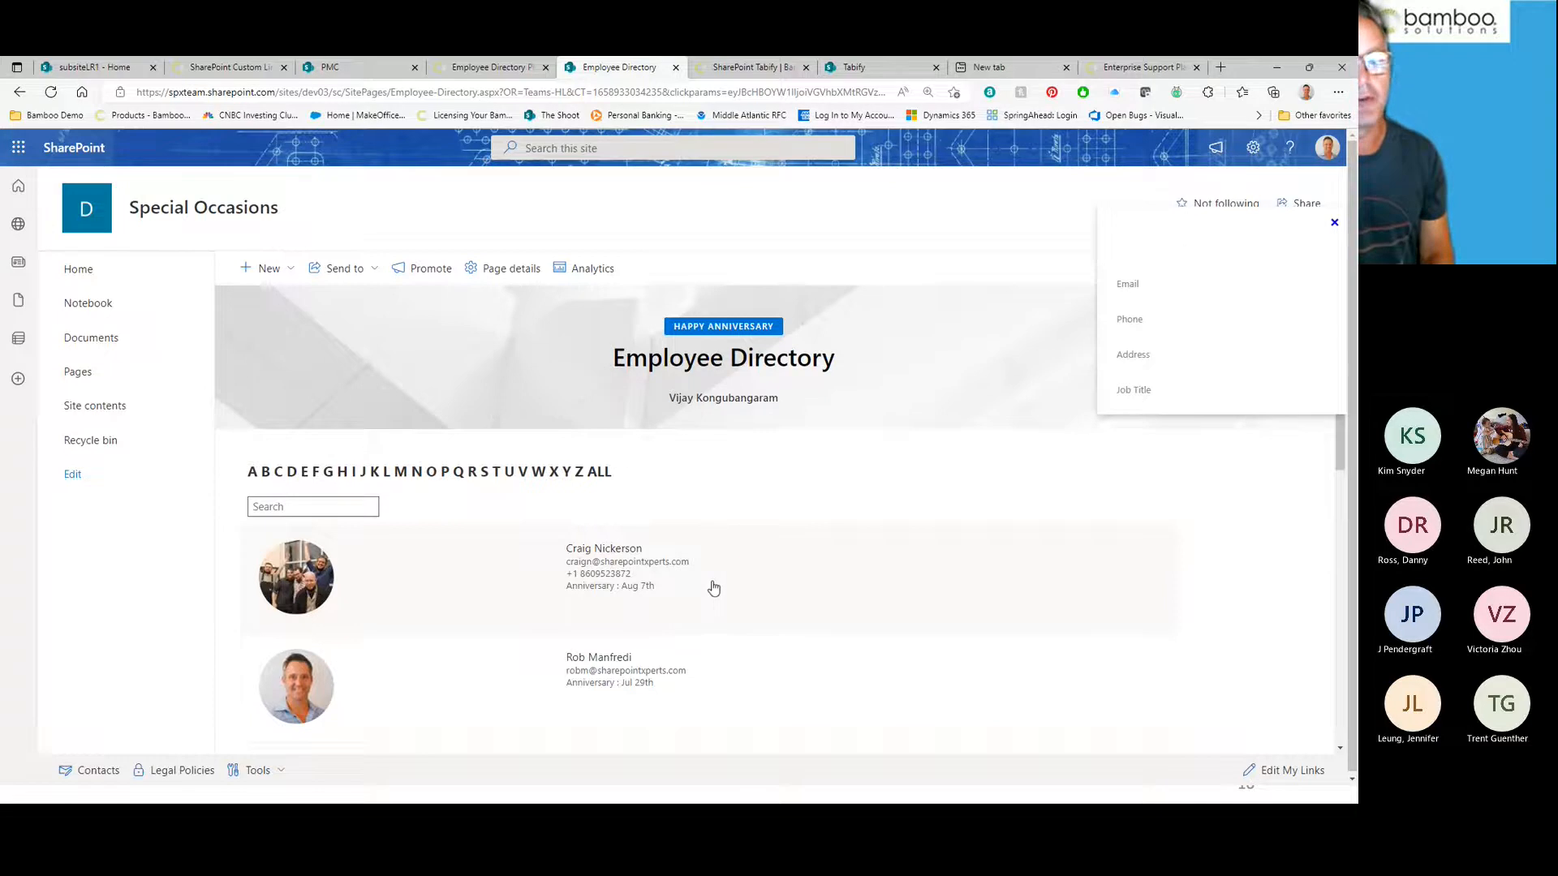
Step: Open an employee's contact details from the published directory and return to the employee list
click(335, 509)
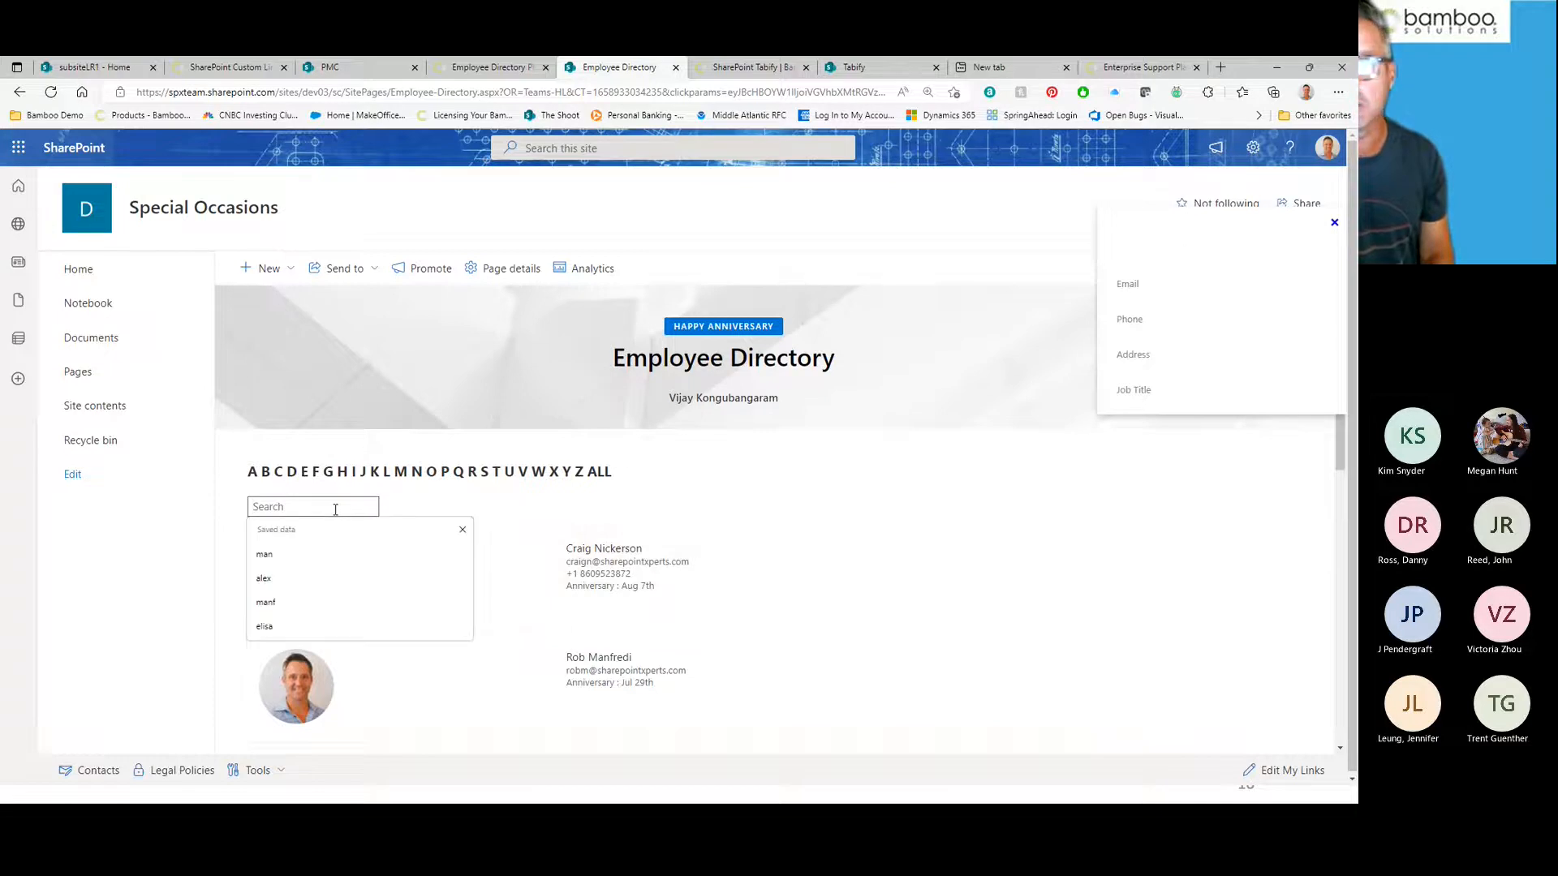
click(333, 690)
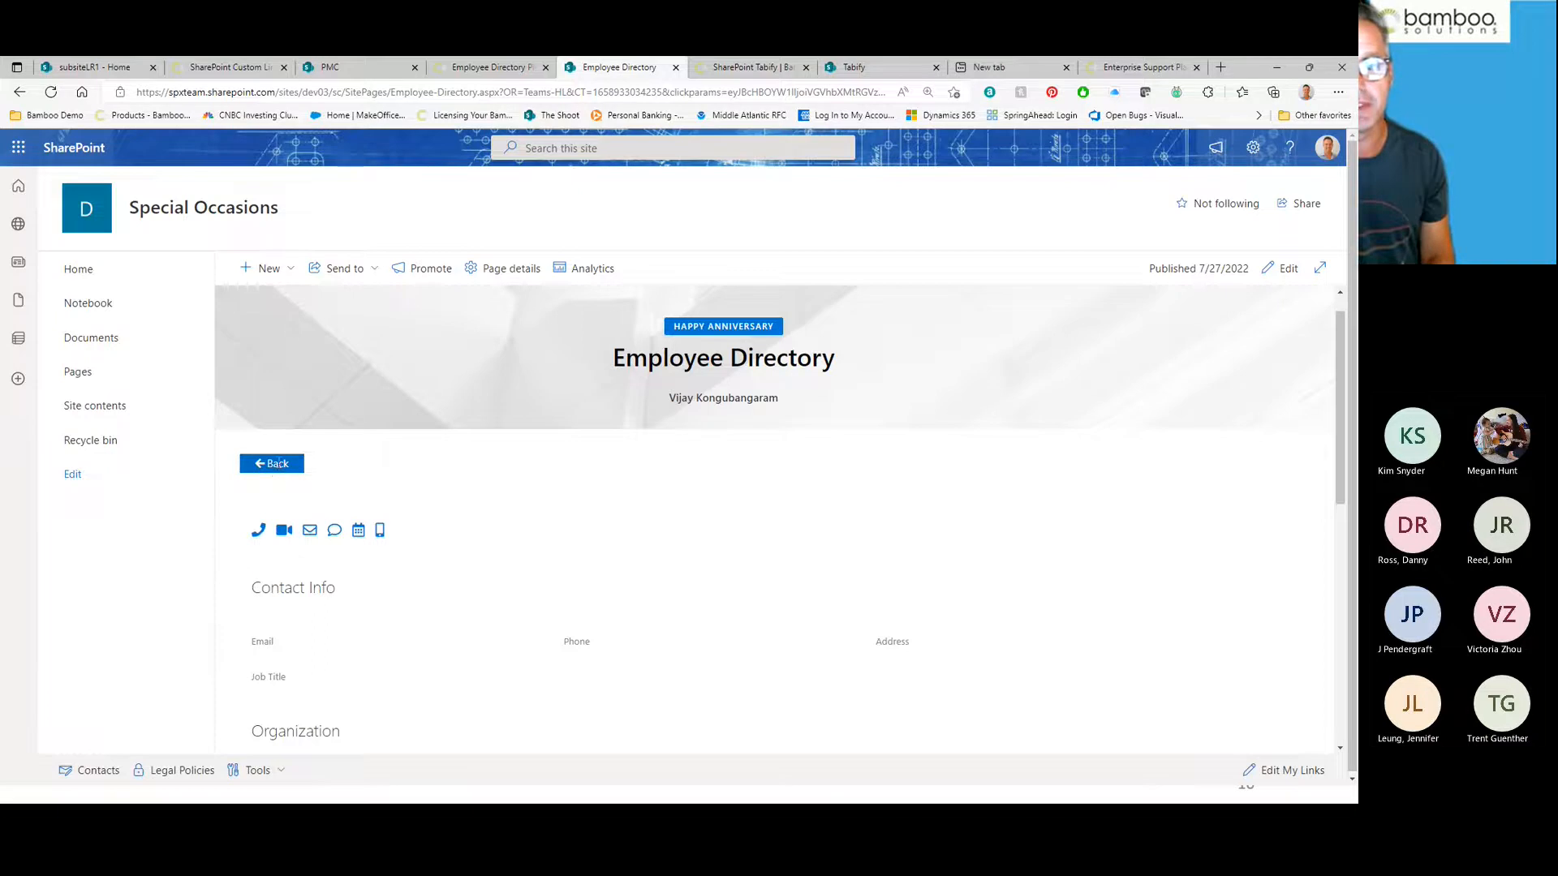
click(278, 463)
click(307, 587)
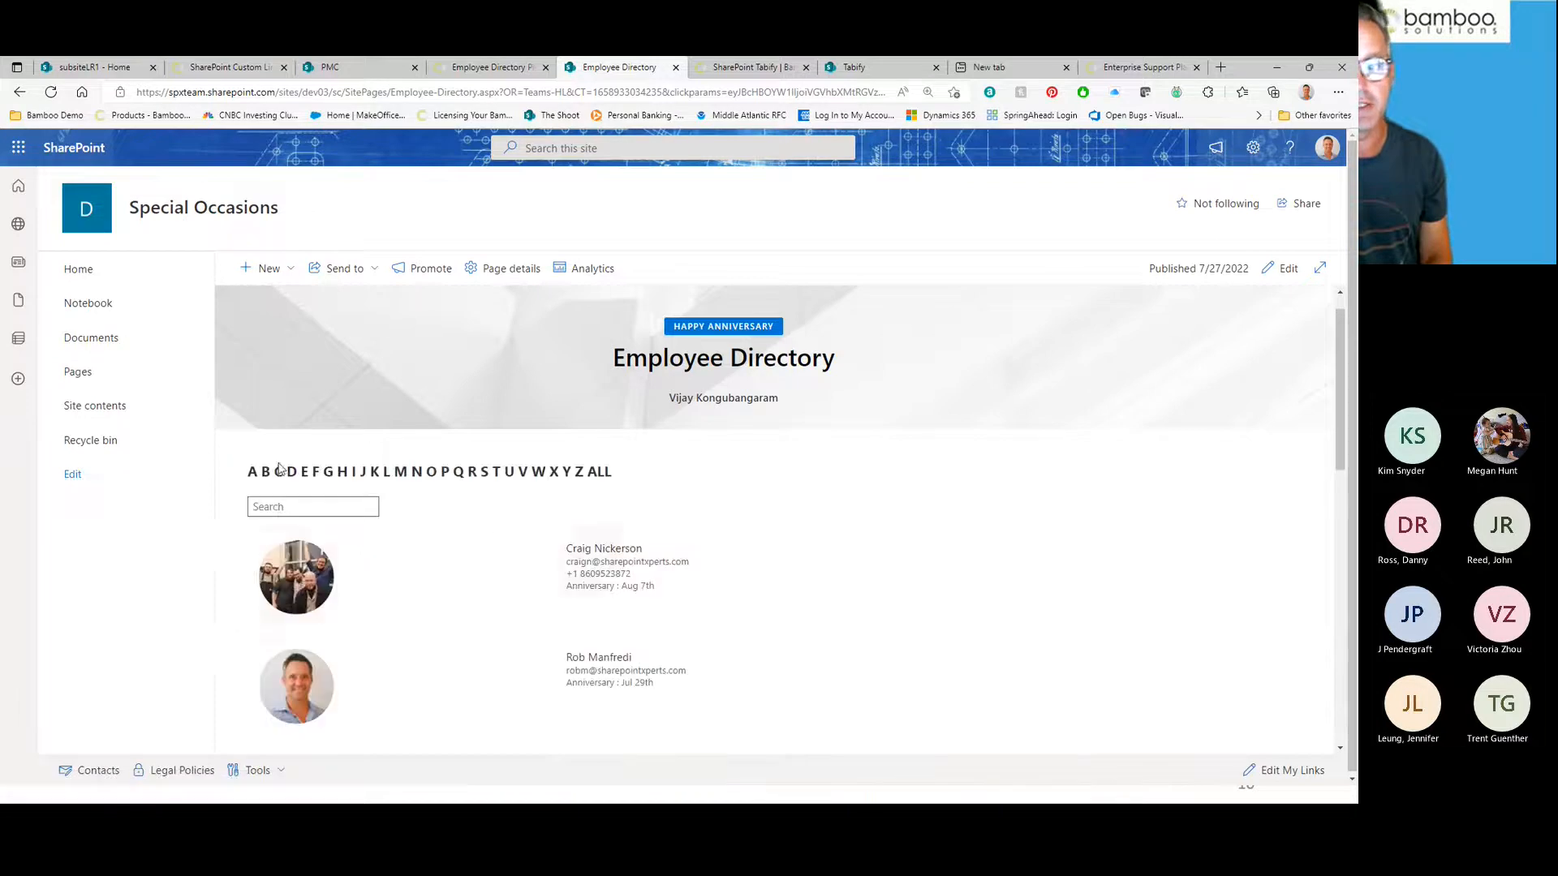
Step: Examine the employees listed in the directory and the anniversary date shown for each one
scroll(865, 542, down, 4)
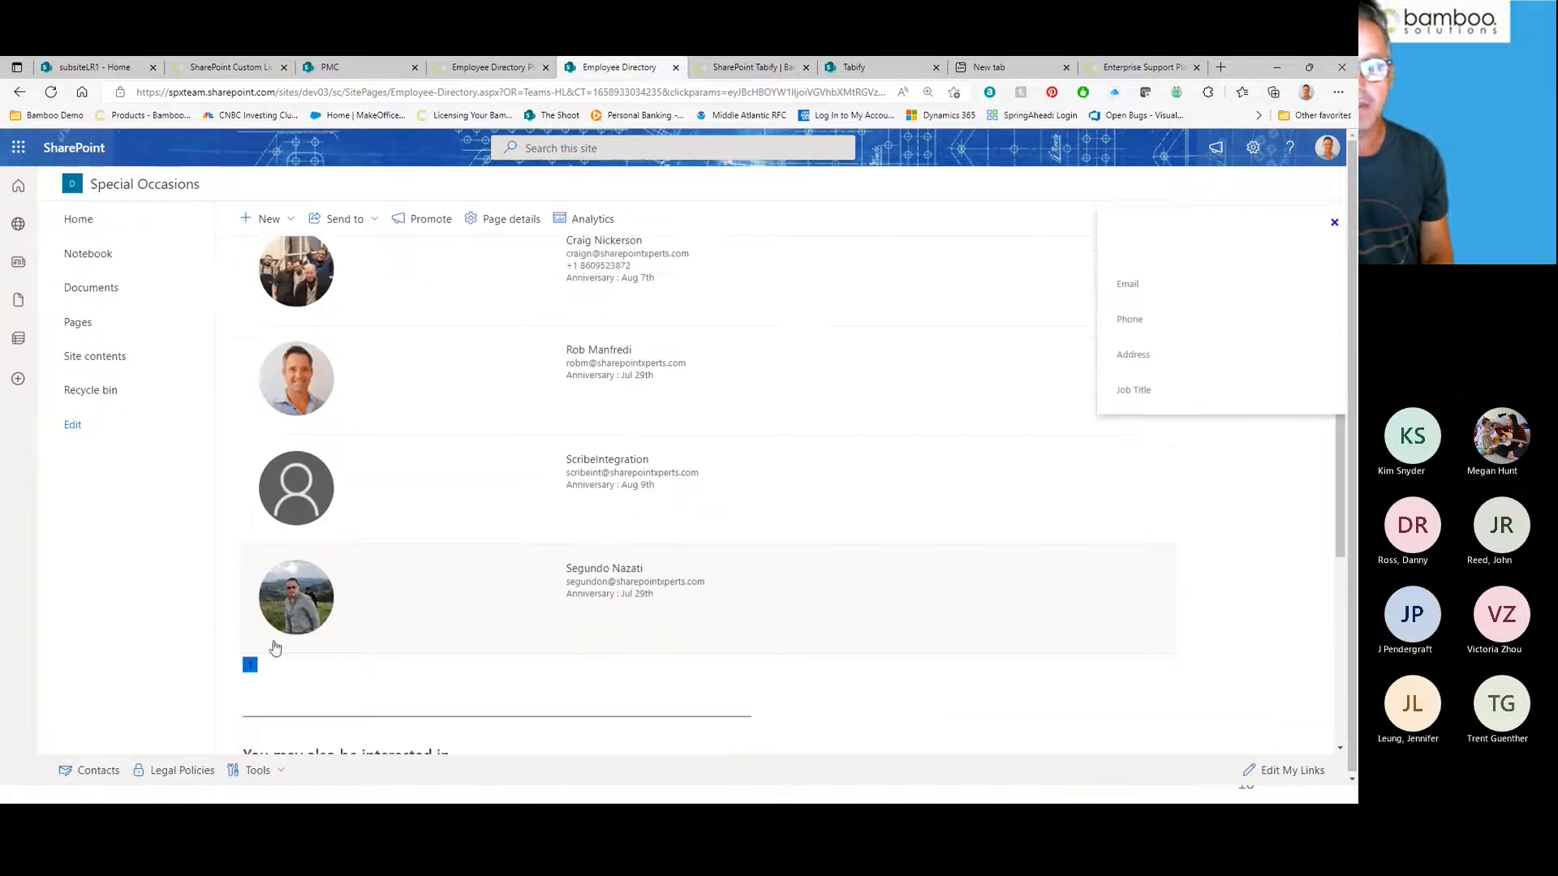
scroll(485, 659, up, 2)
scroll(488, 654, down, 2)
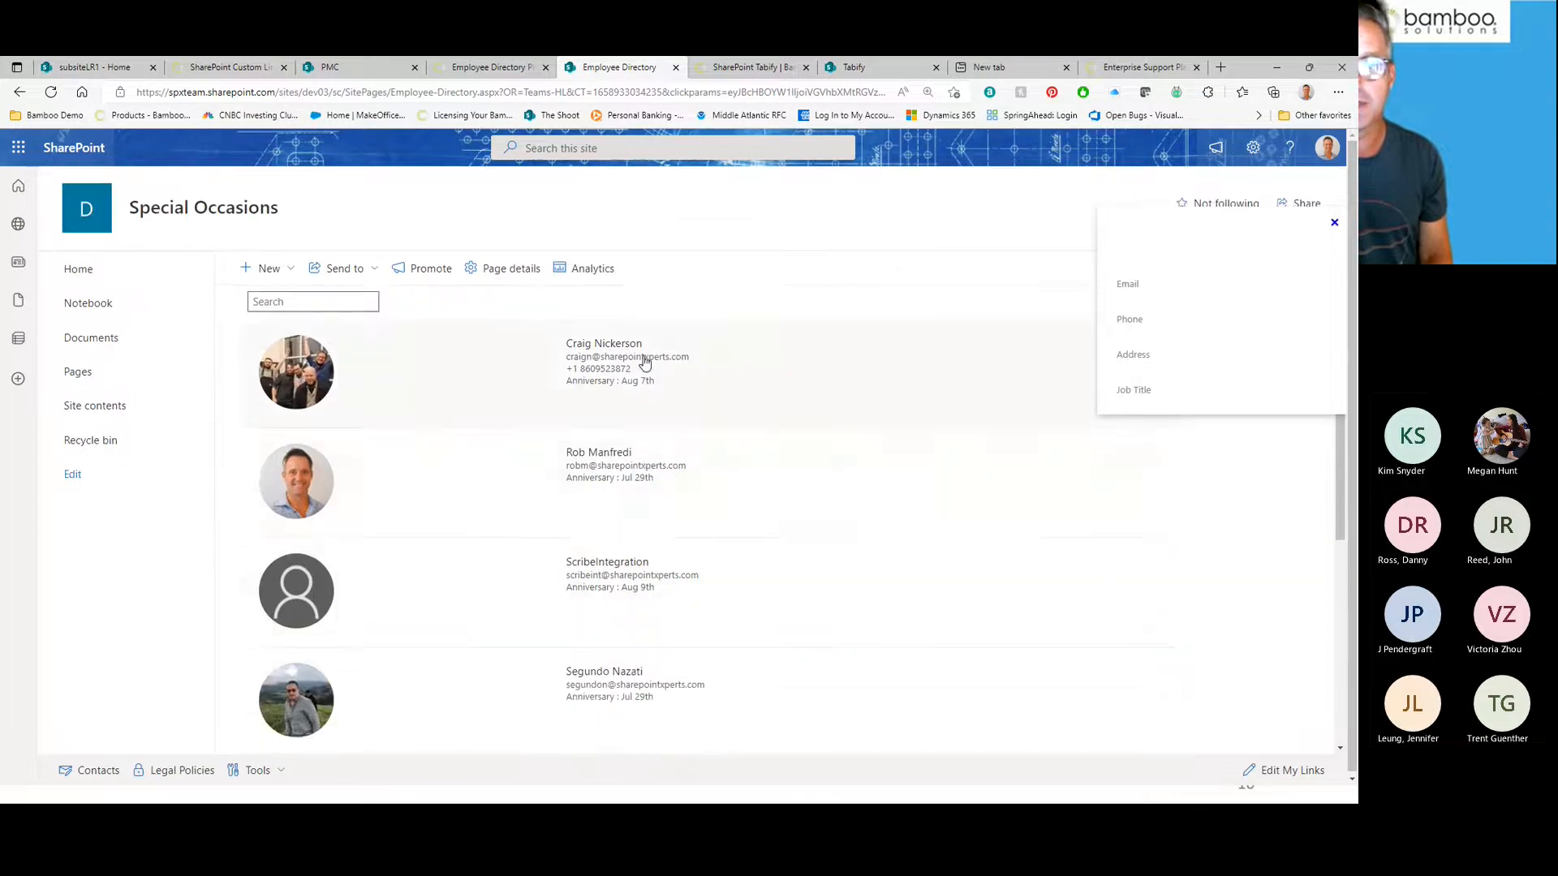
scroll(504, 462, up, 3)
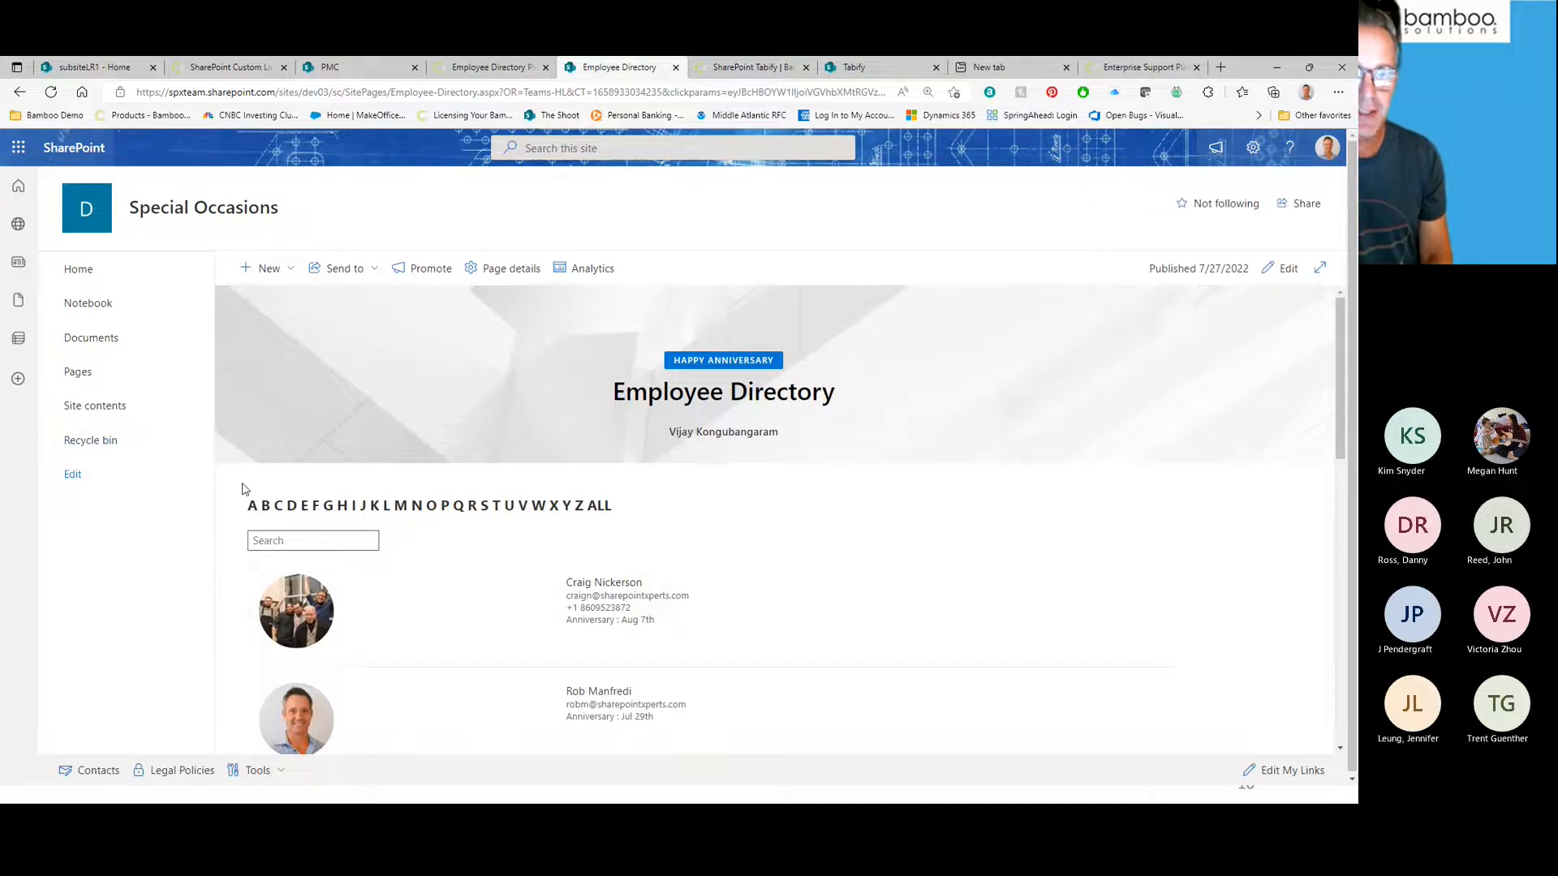
mouse_move(915, 721)
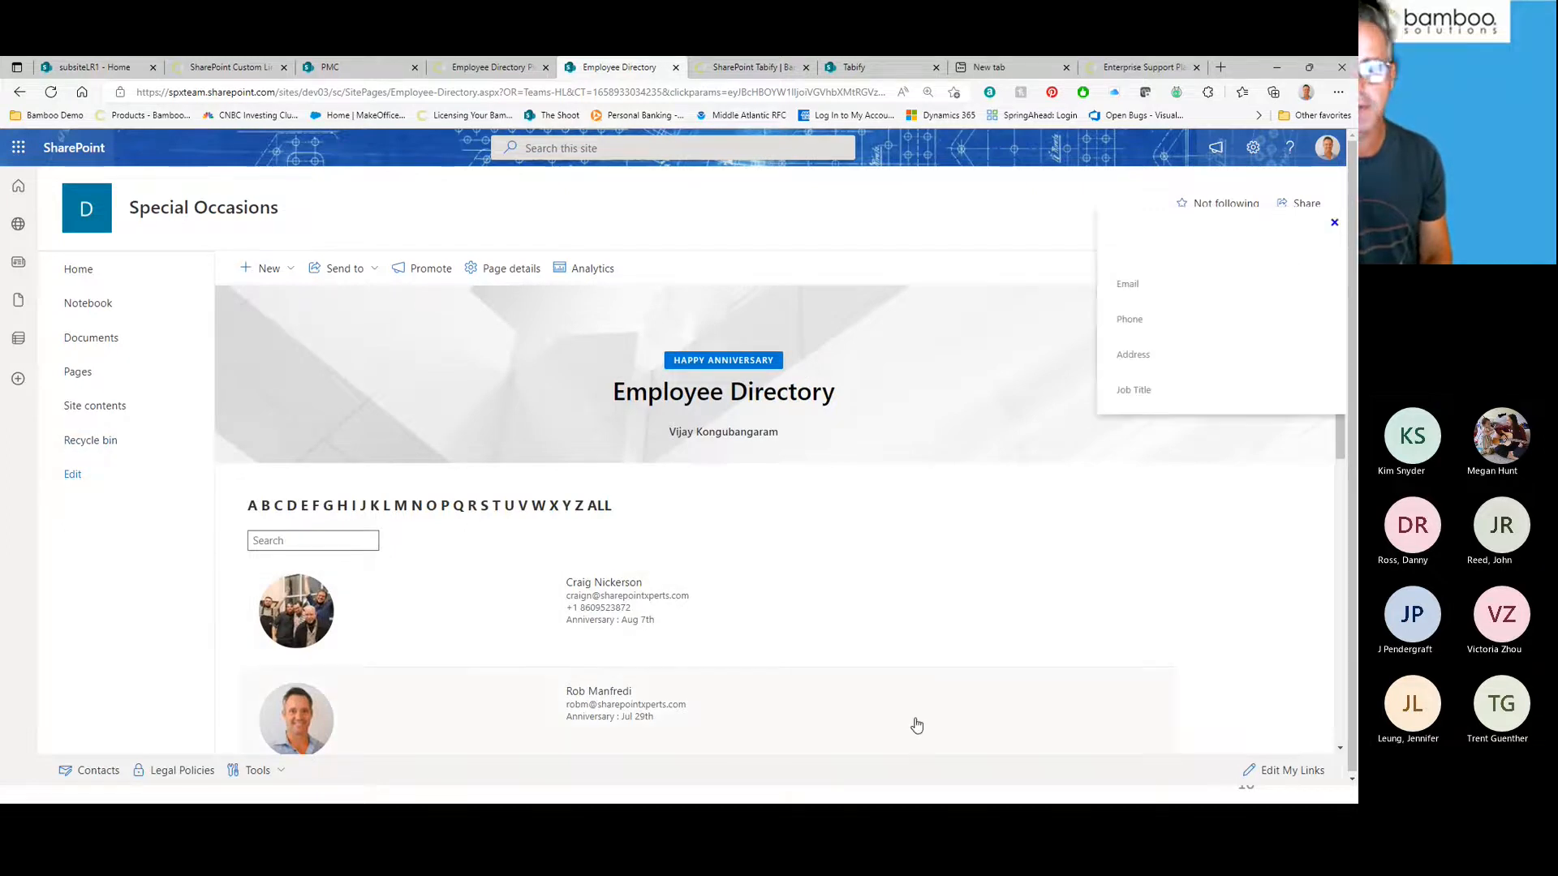
scroll(929, 719, down, 2)
scroll(900, 648, down, 3)
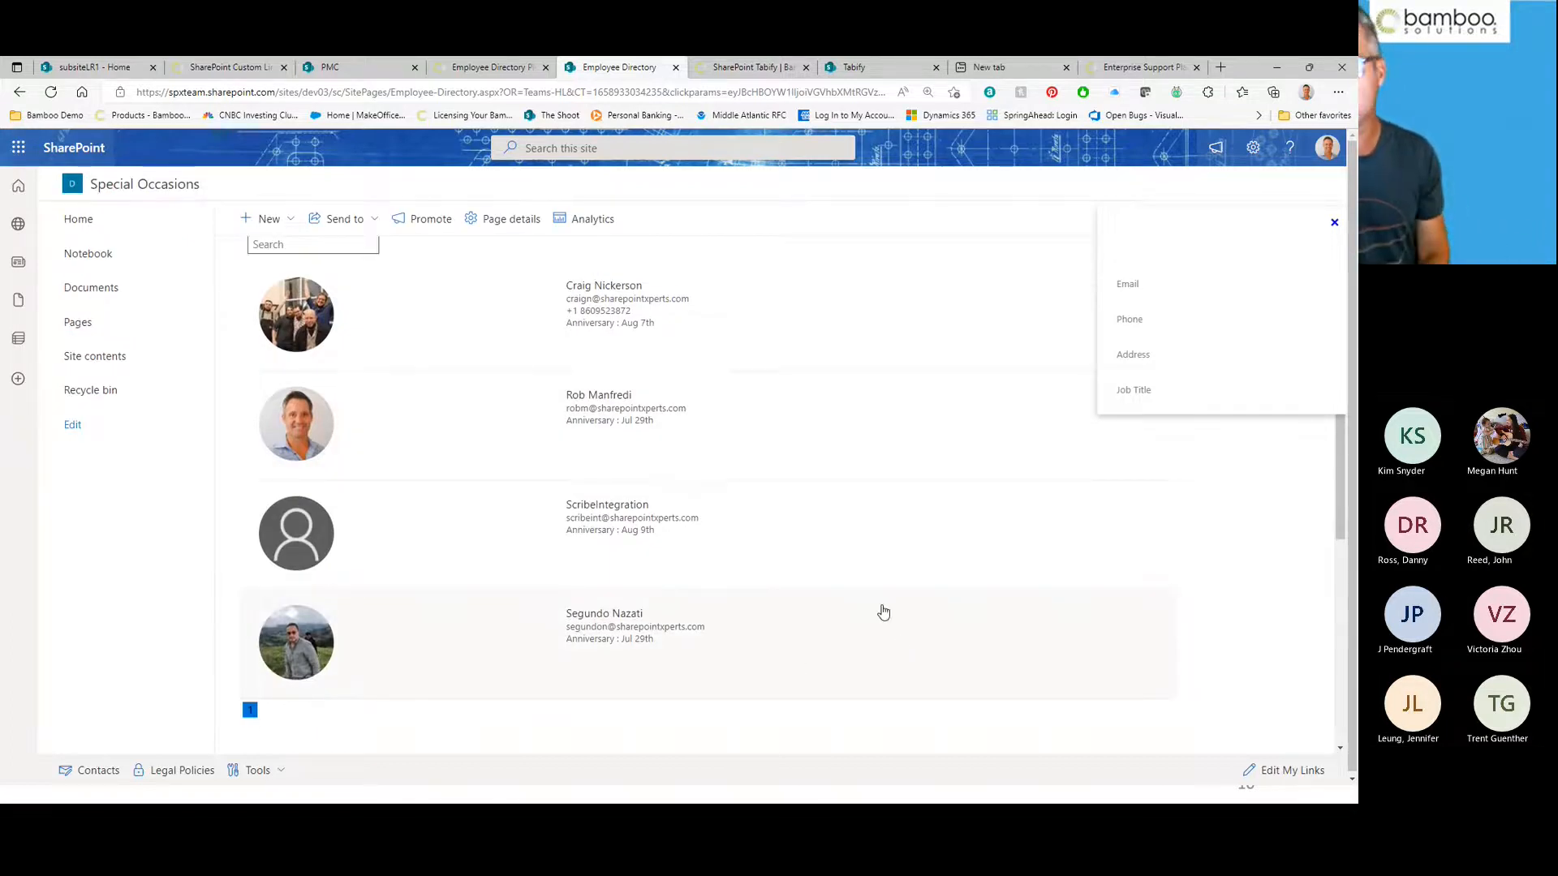
scroll(884, 612, up, 5)
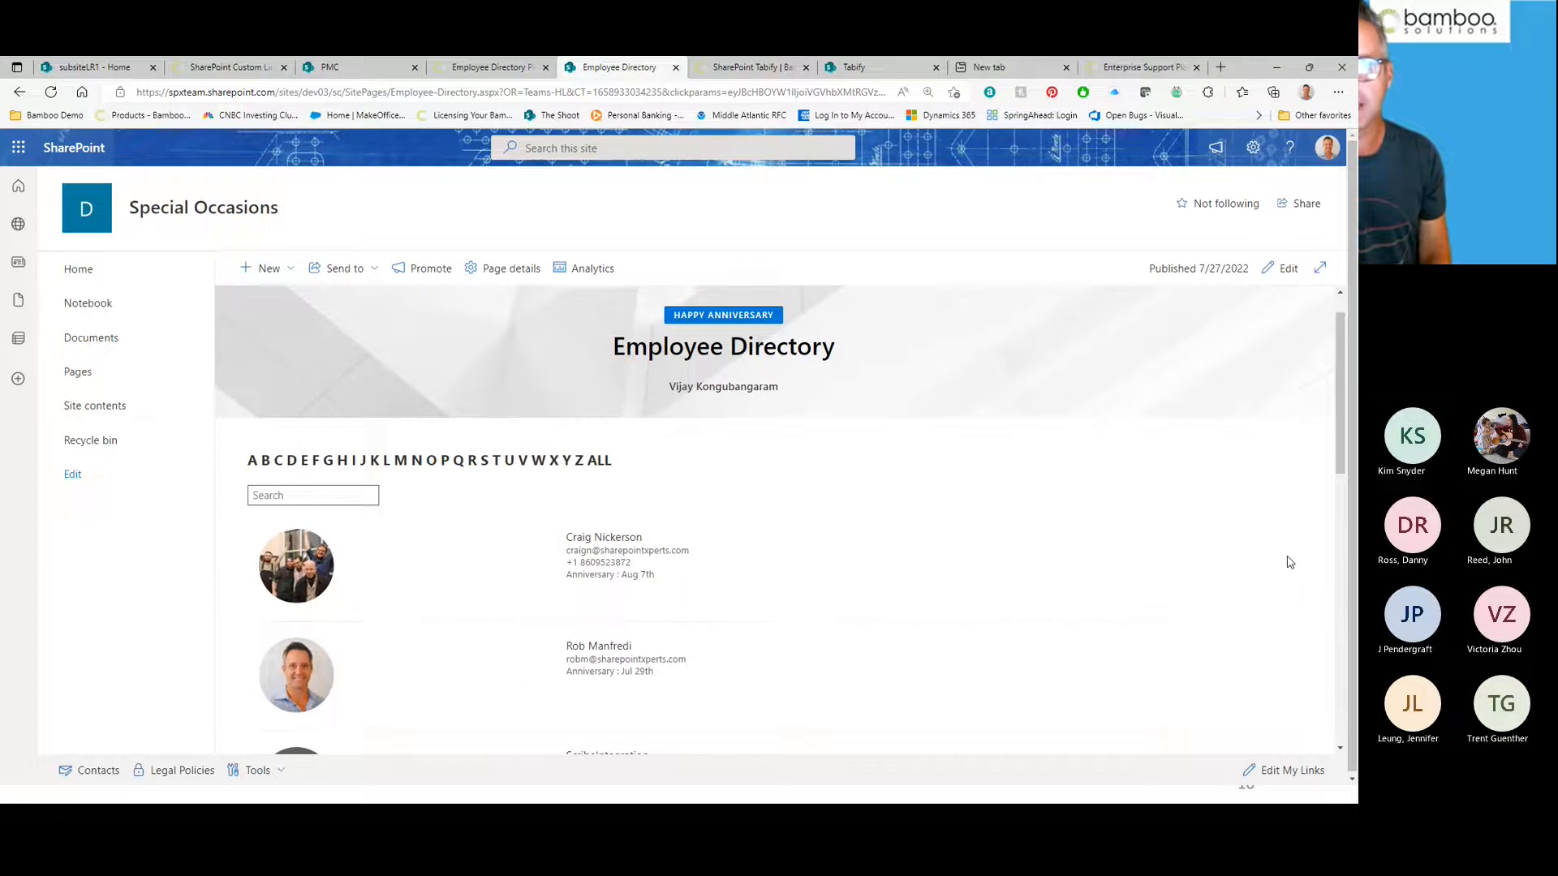
scroll(919, 558, down, 3)
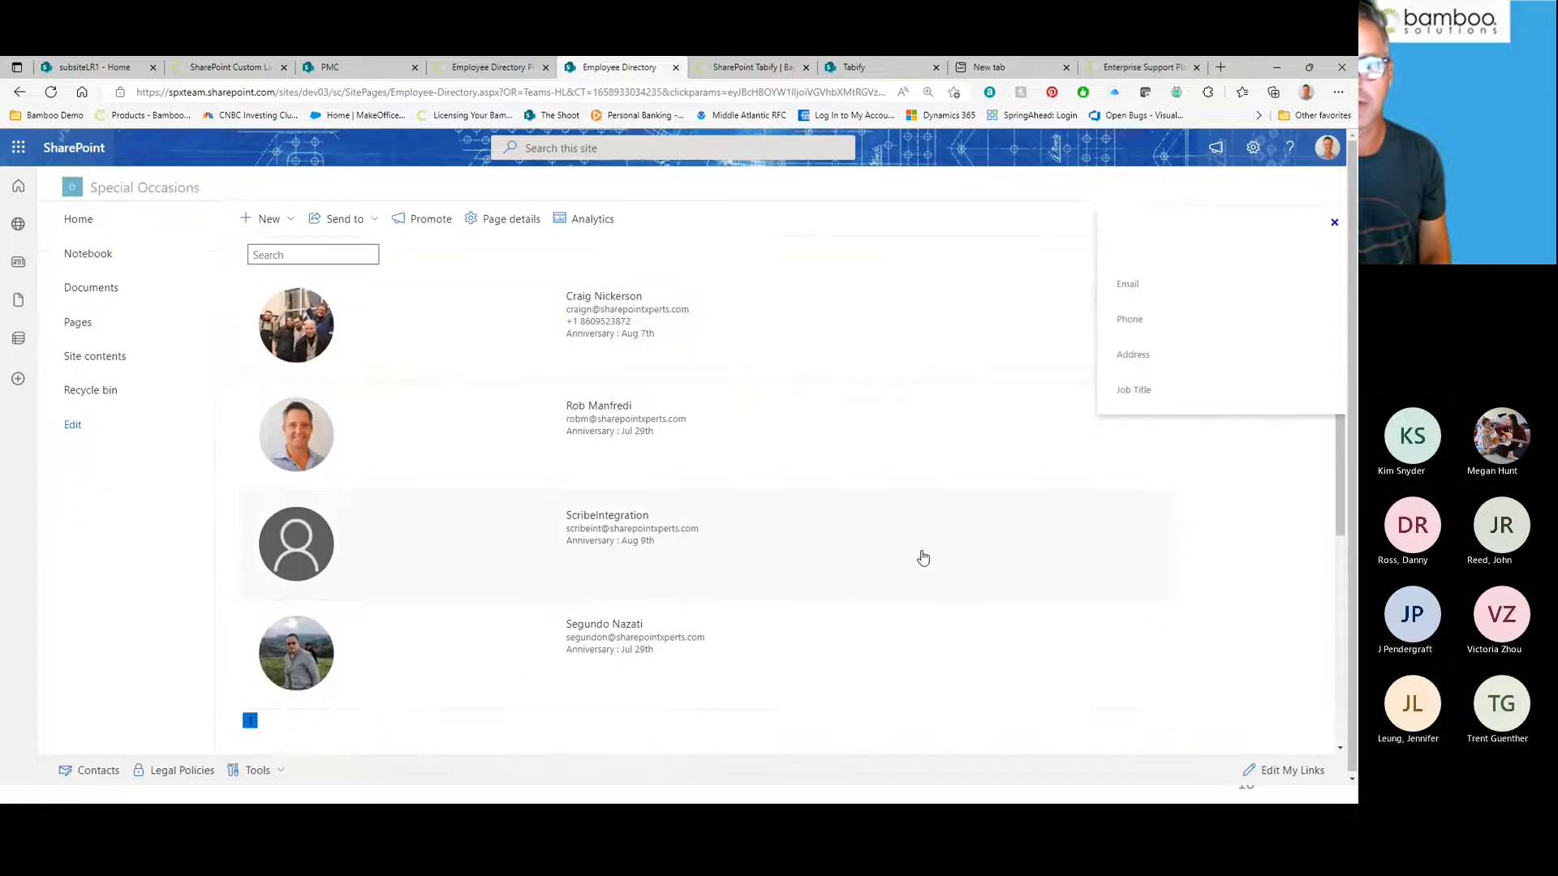
scroll(922, 557, up, 3)
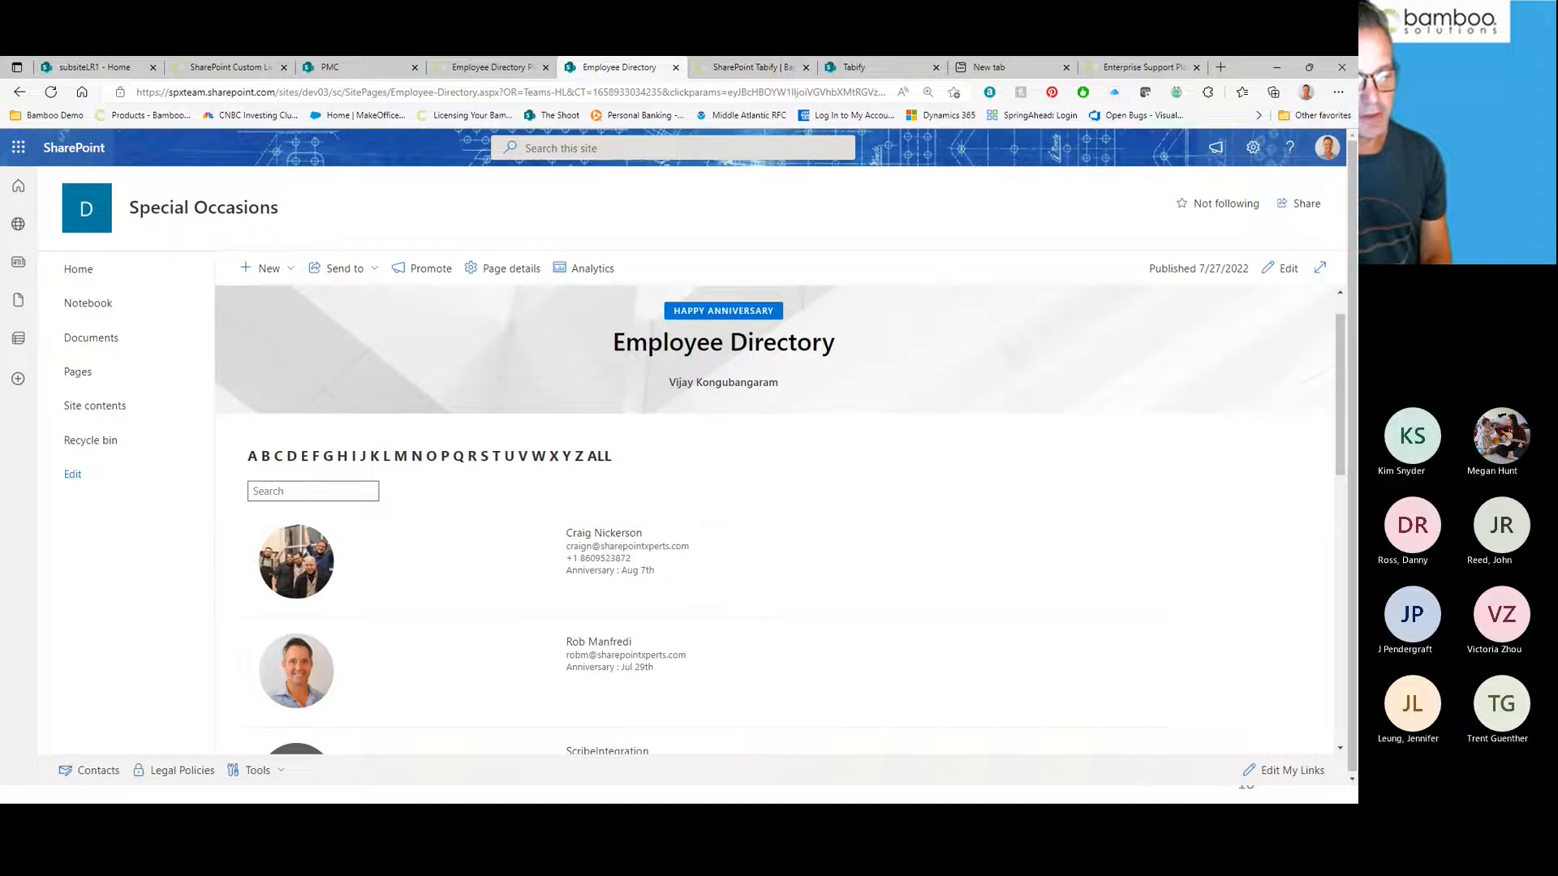
Step: Switch to the slide presentation and advance from Employee Directory Plus to the List Rollup Key Points slide
key(alt+Tab)
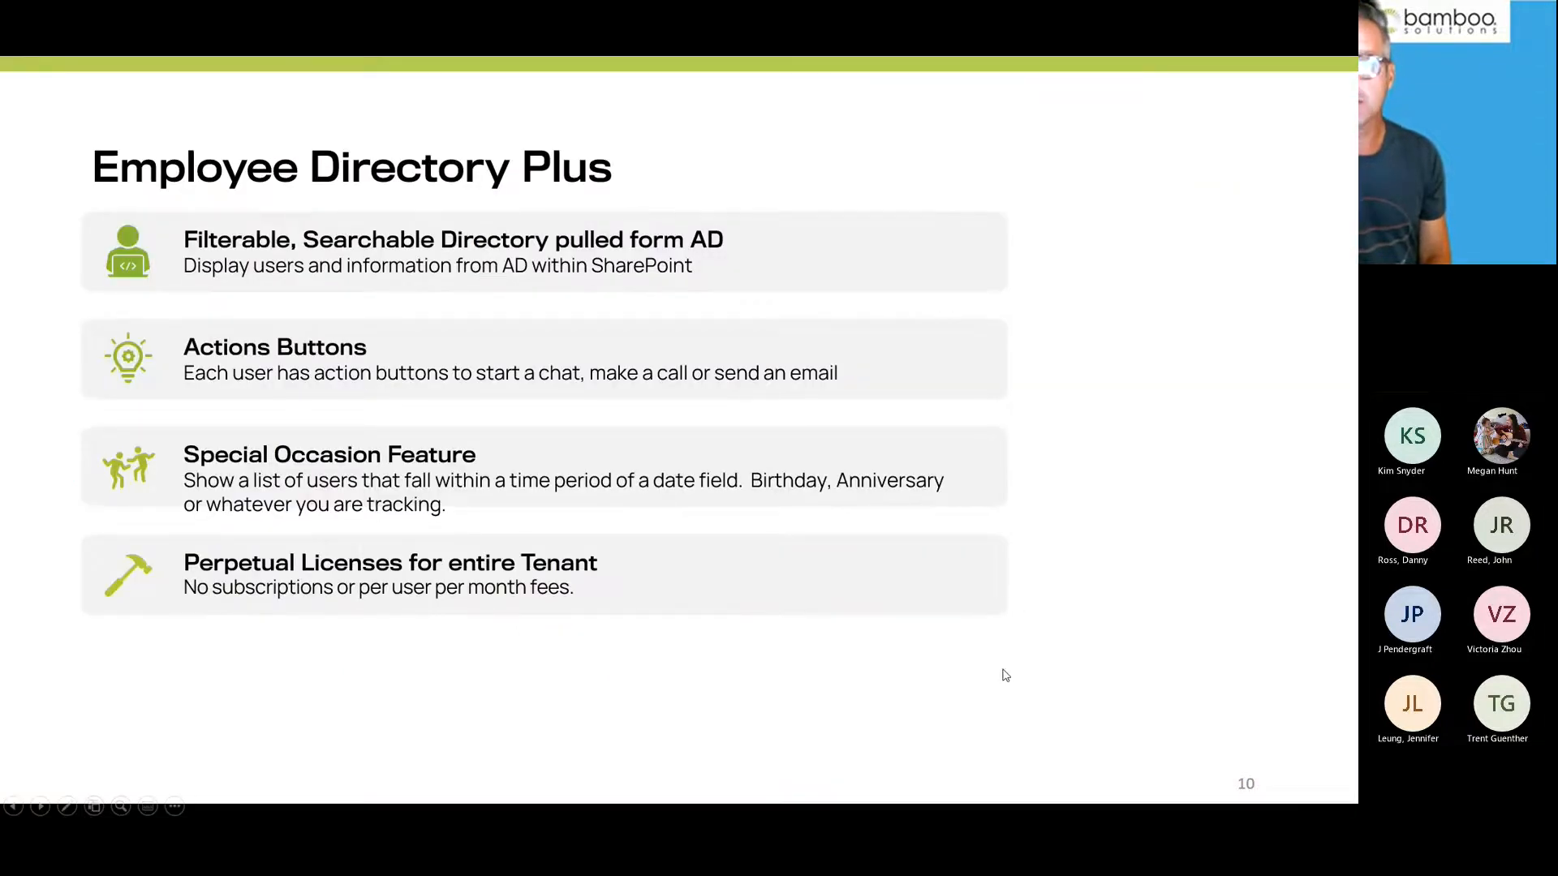
click(611, 527)
click(611, 528)
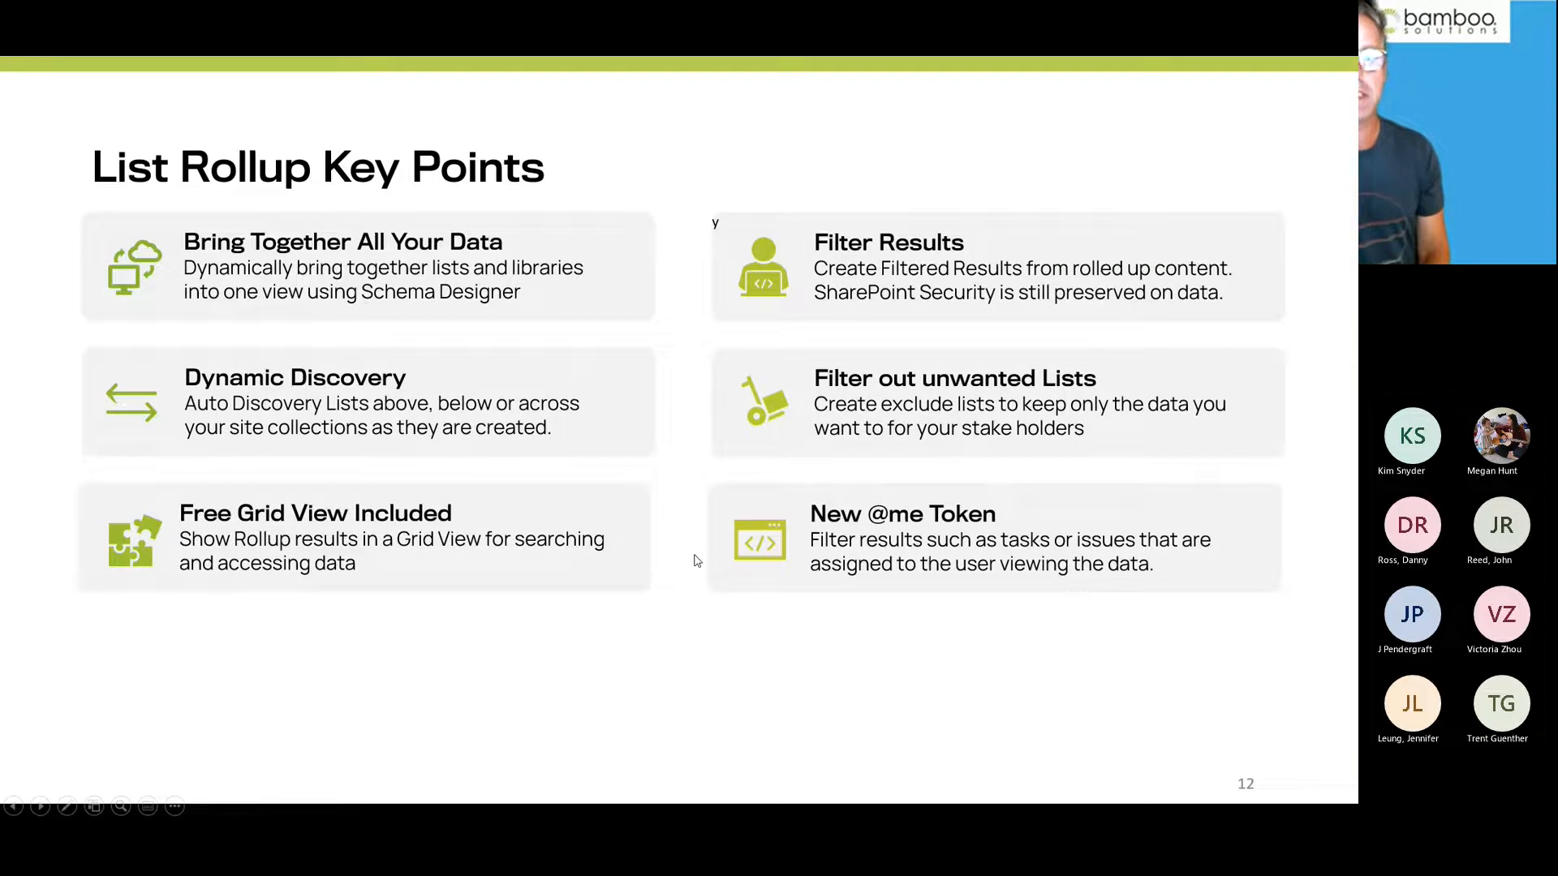
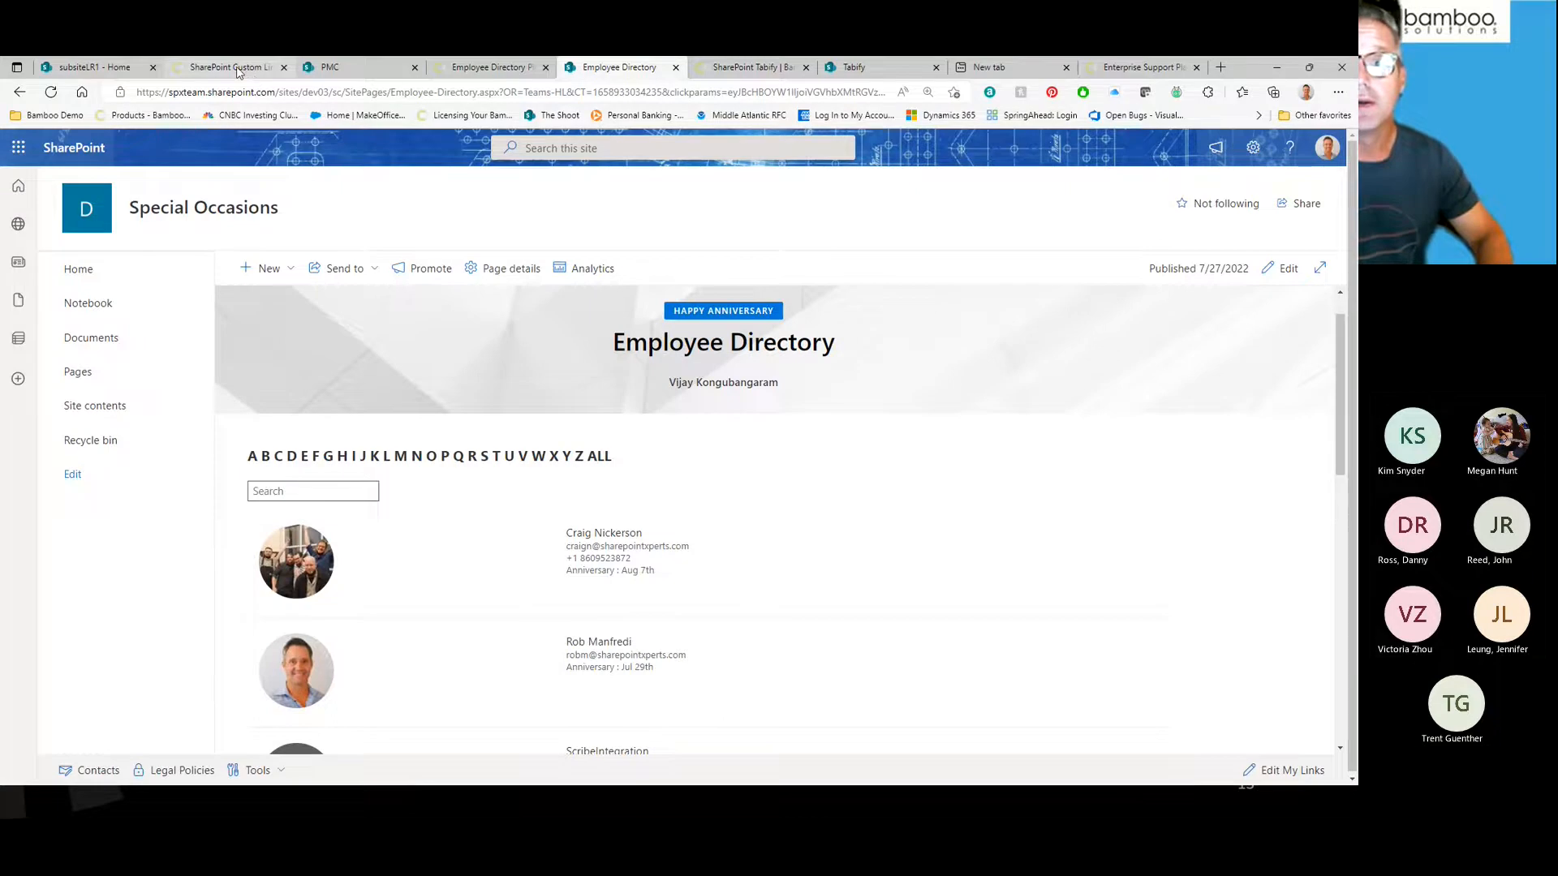
Step: Show the Bamboo List Rollup product page in the browser and highlight its Office 365 price
click(240, 69)
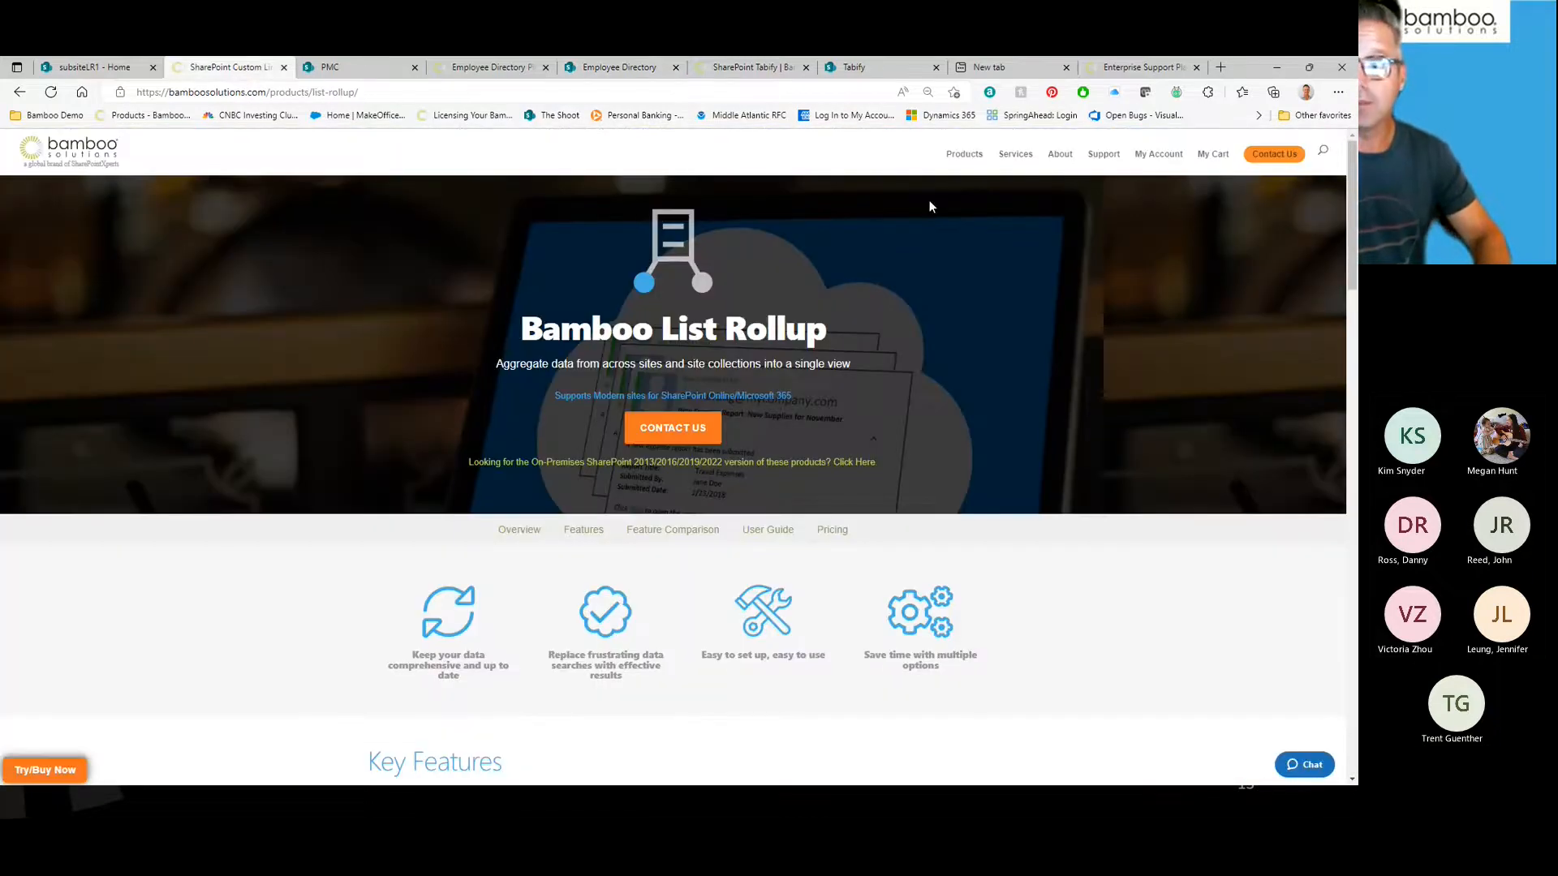
scroll(840, 495, down, 3)
scroll(841, 495, down, 15)
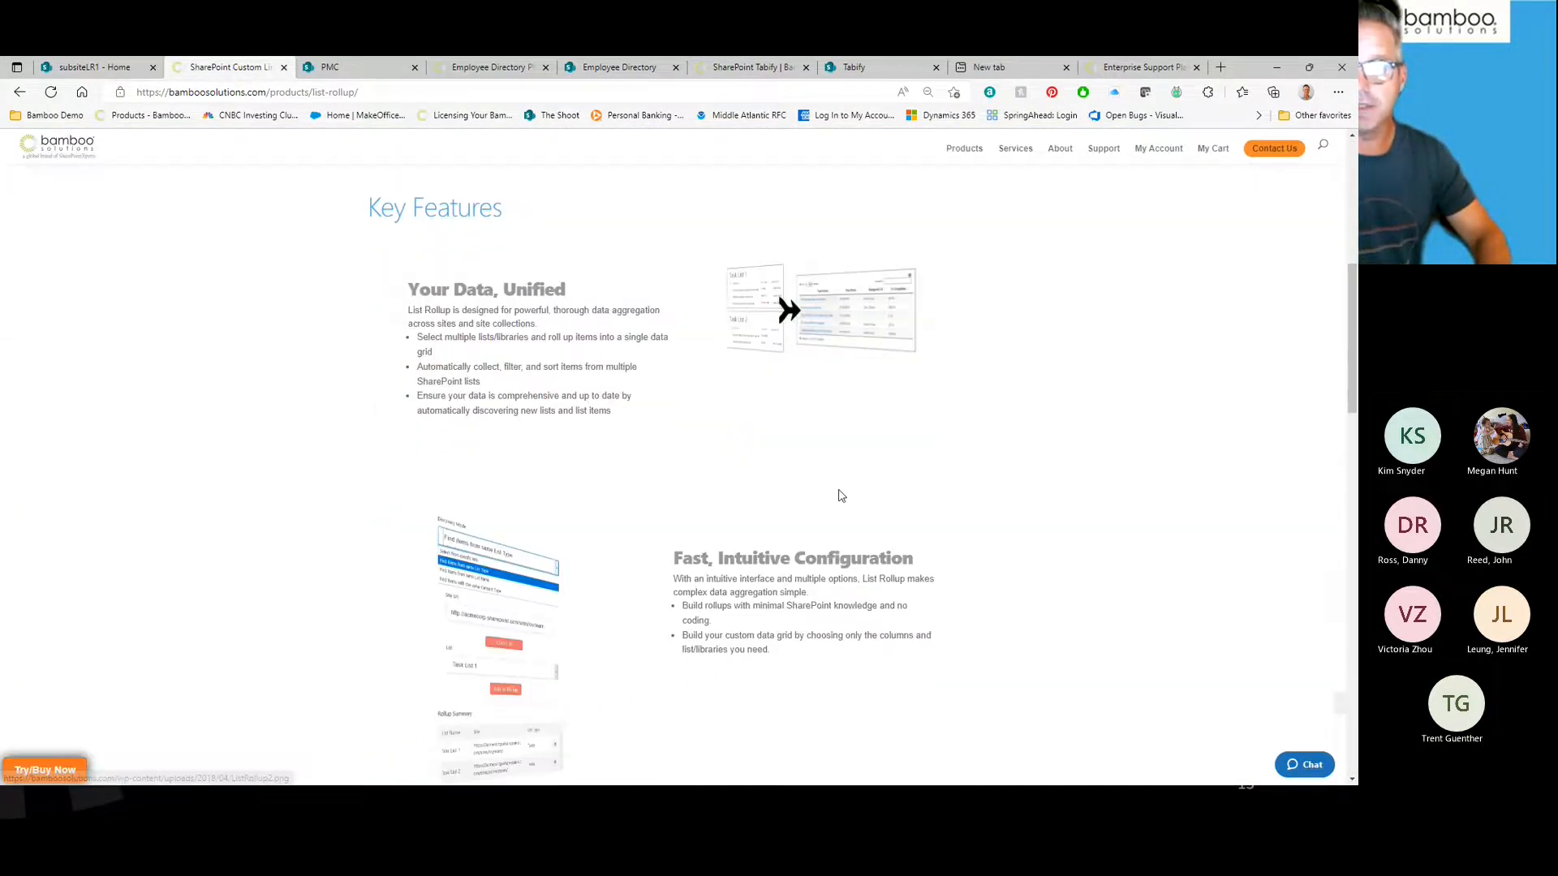
scroll(841, 495, down, 8)
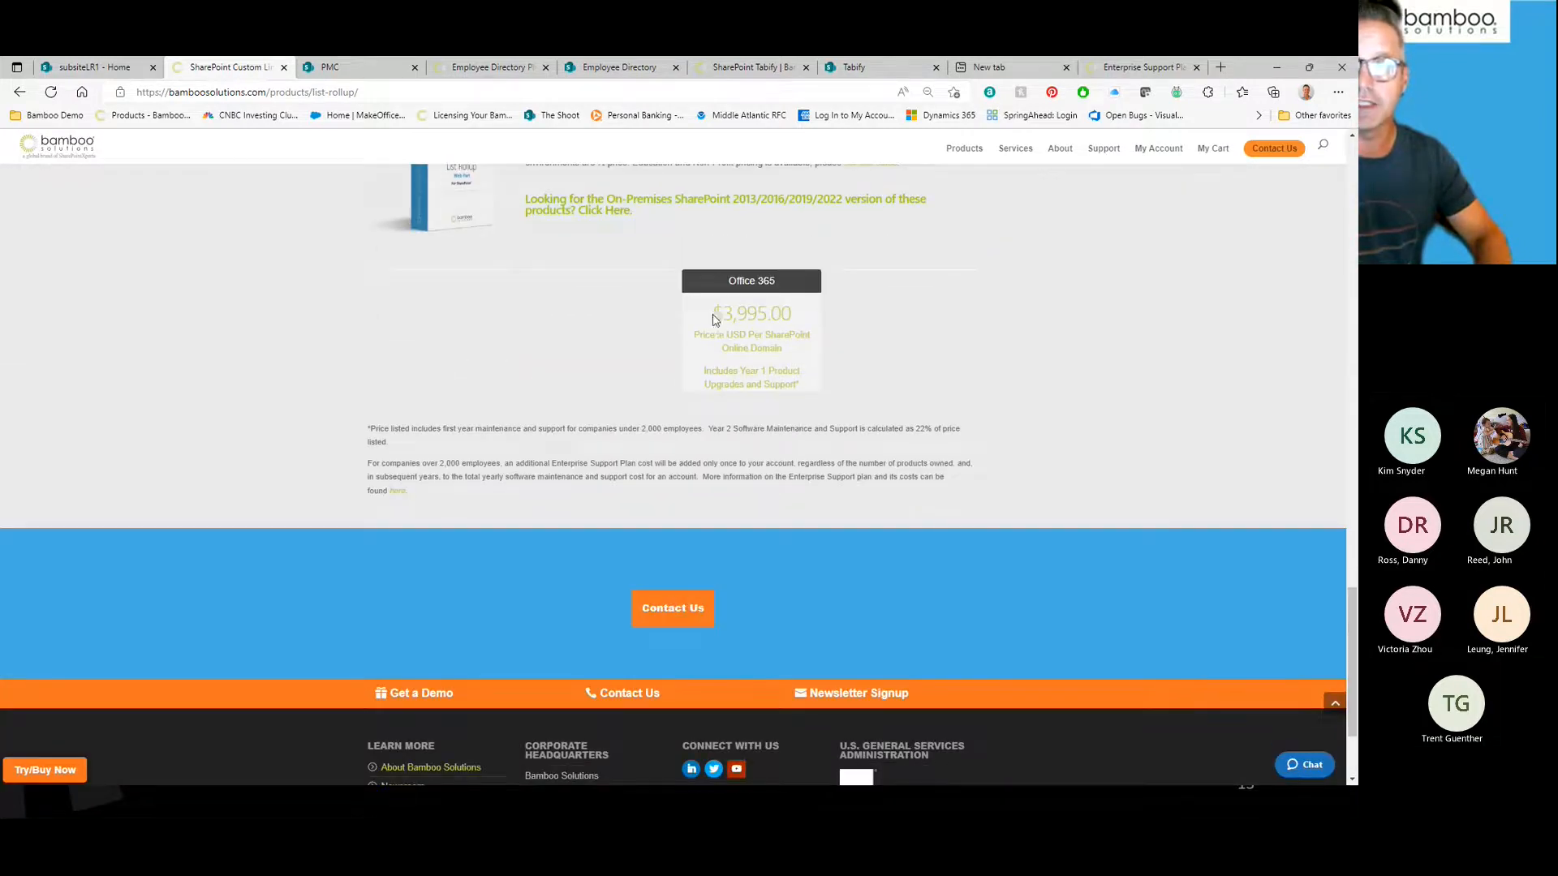
drag(714, 319, 803, 316)
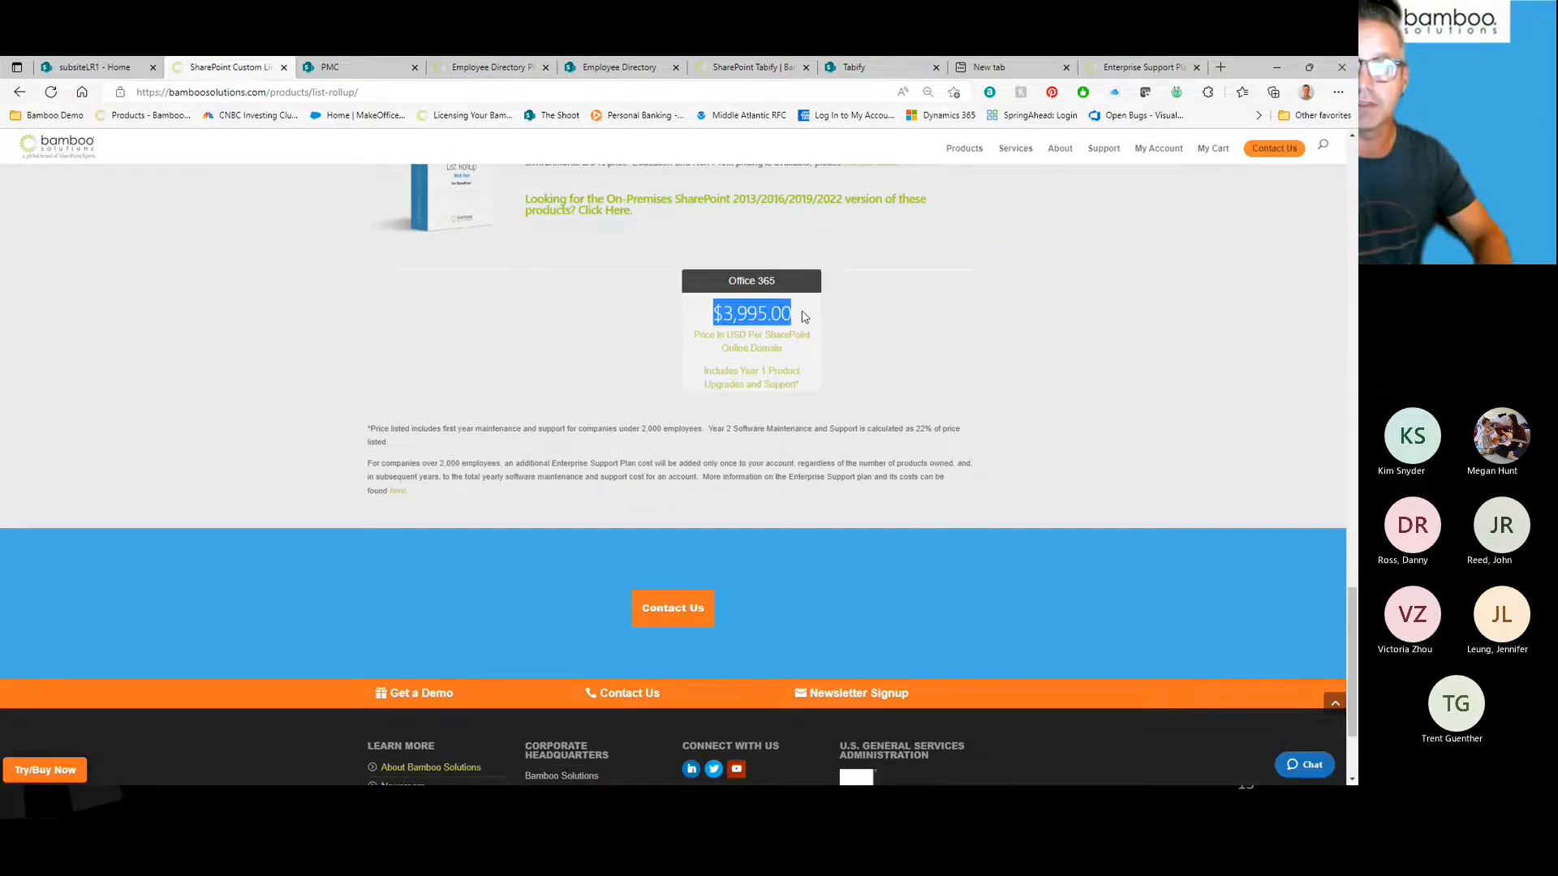
click(979, 373)
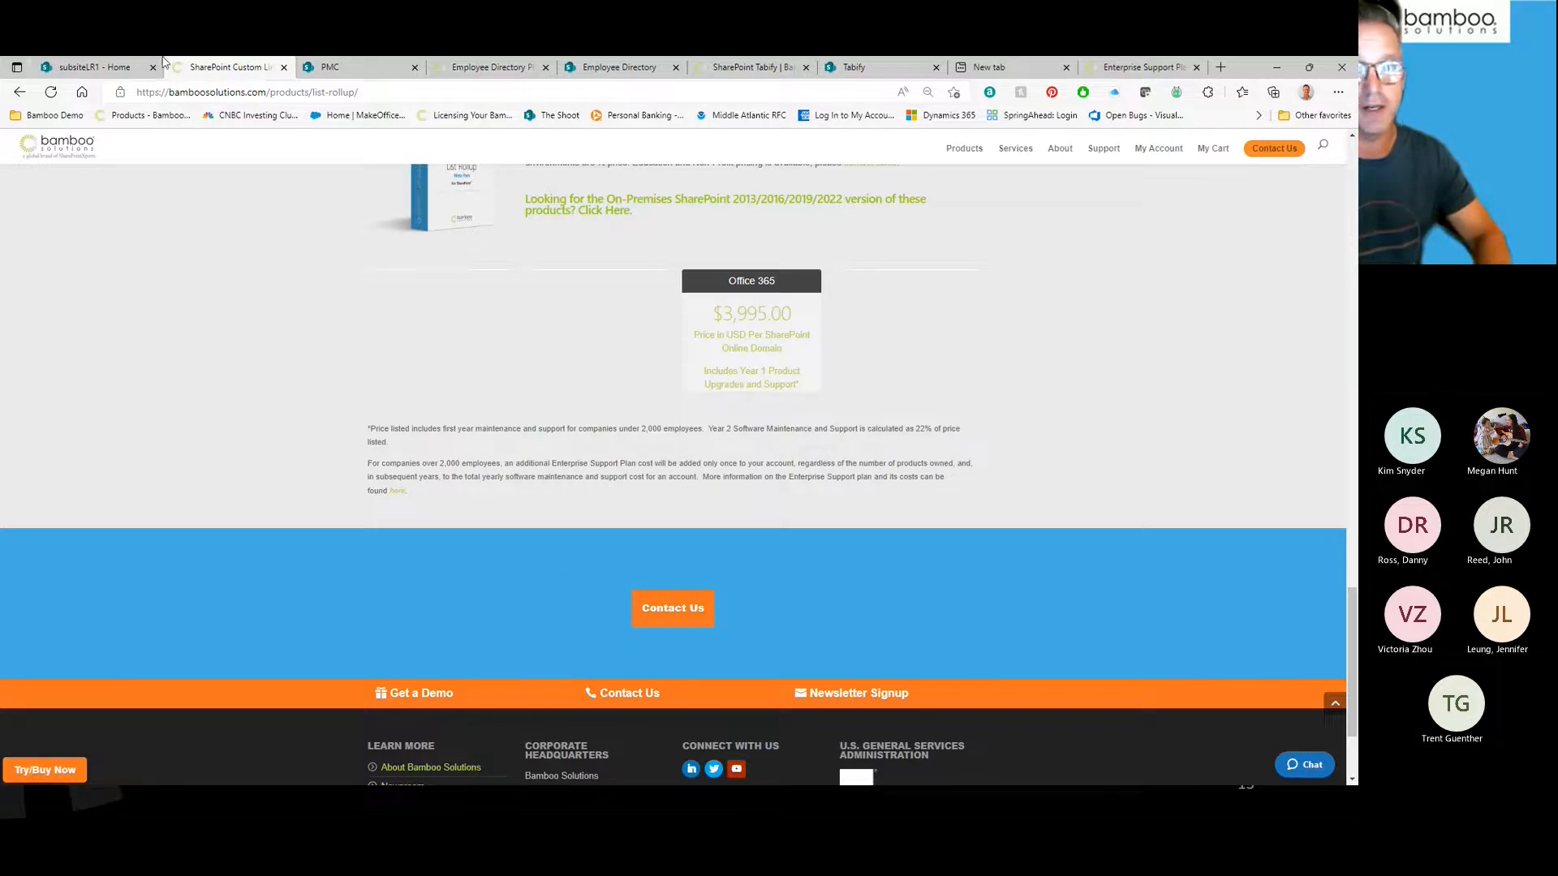
Step: On the subsiteLR1 home page, review Webinar Schema July, cancel out of the Schema Designer and look through the List Rollup schemas
click(110, 67)
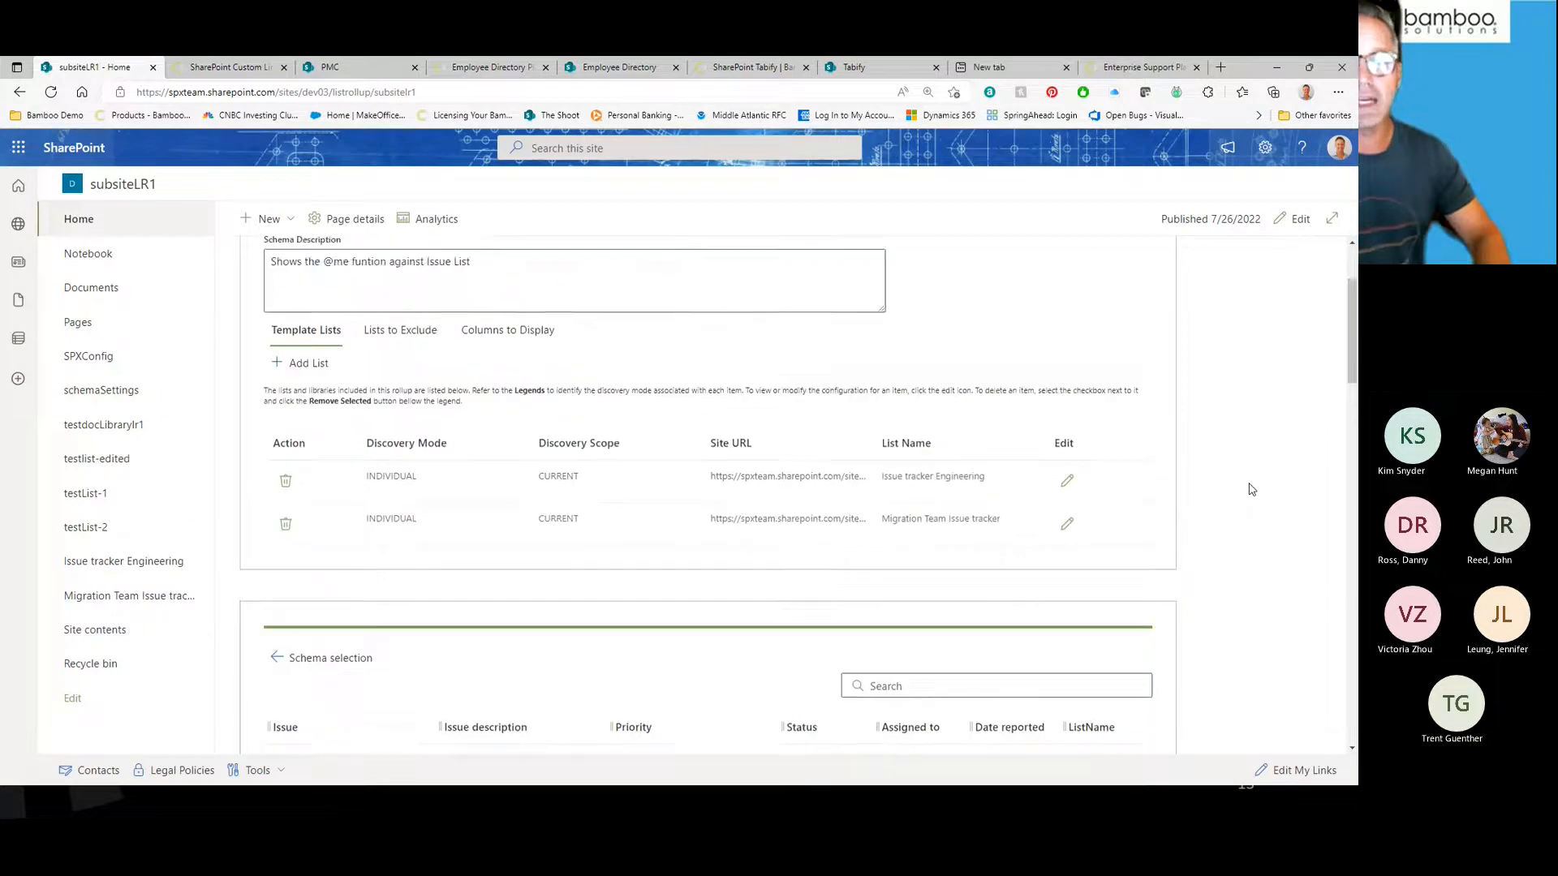
scroll(1250, 489, up, 3)
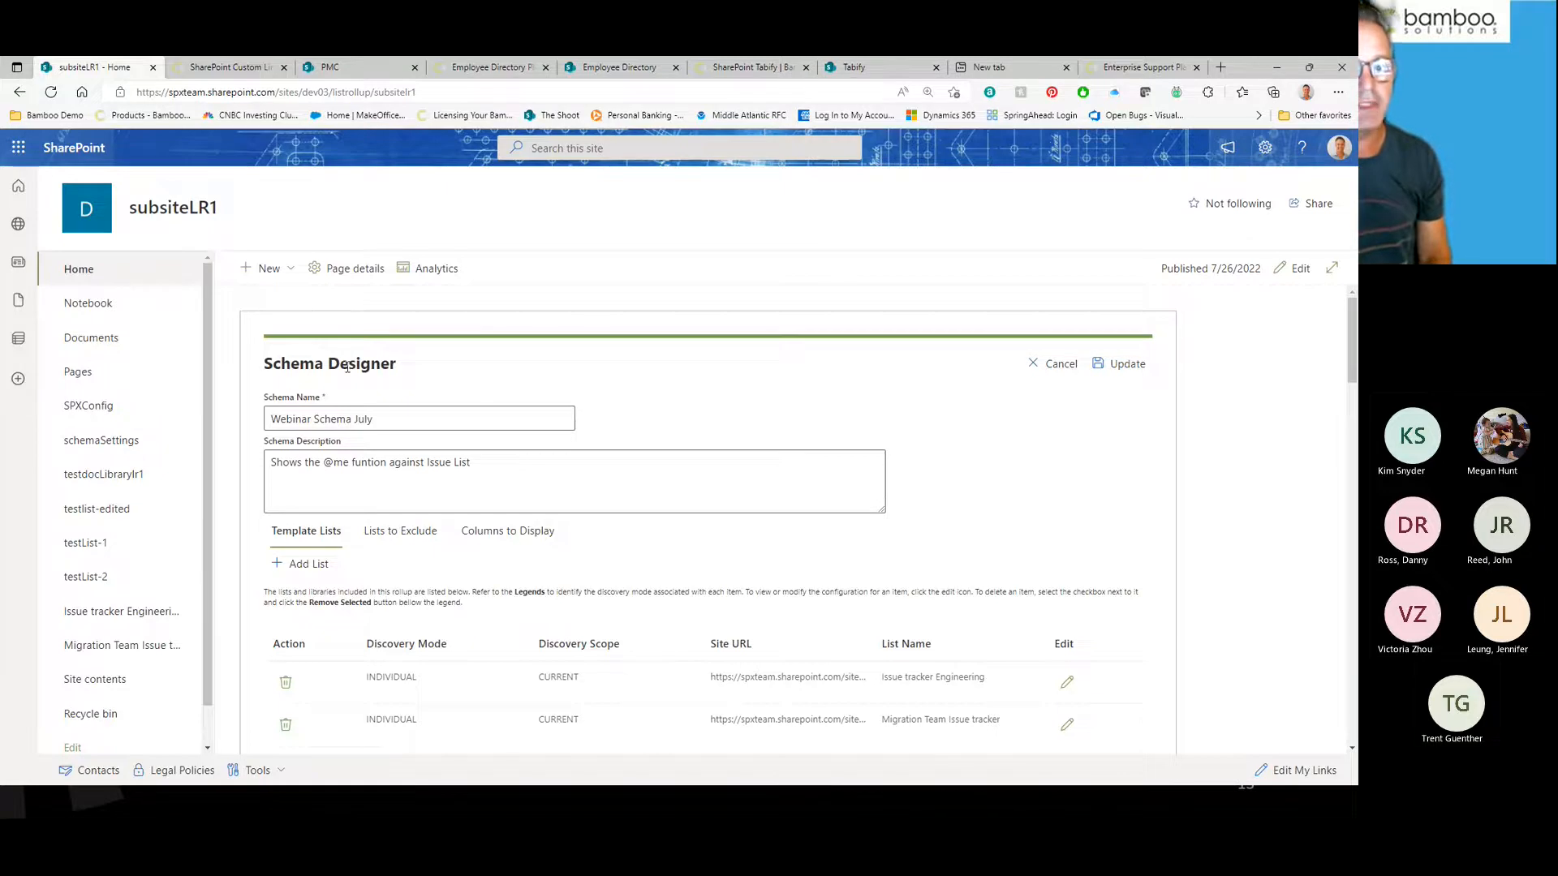
scroll(642, 479, down, 3)
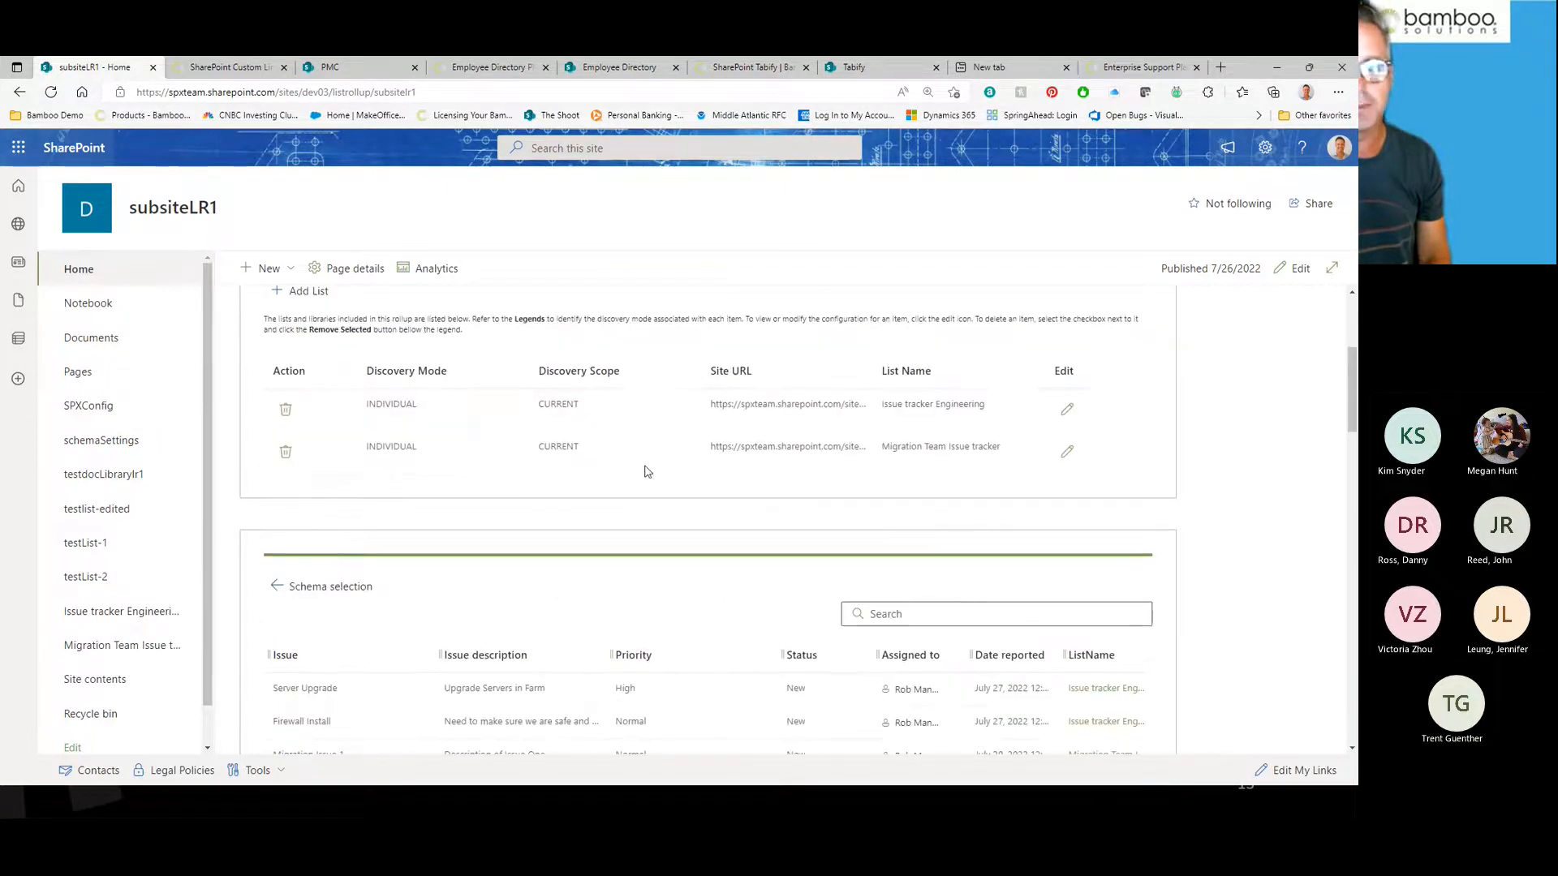
scroll(922, 465, up, 3)
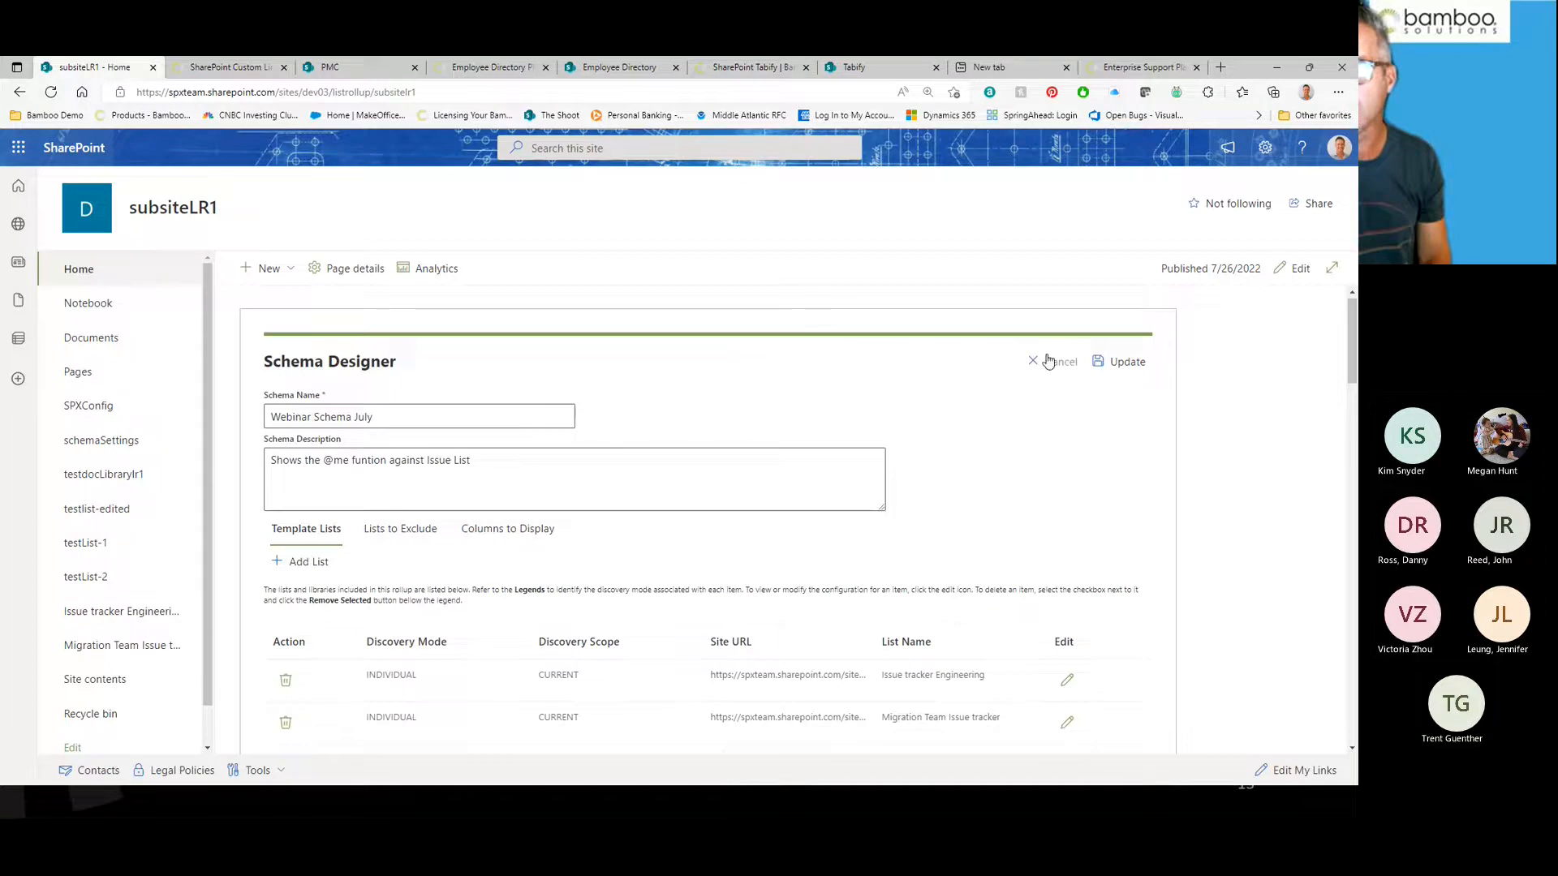
click(1048, 361)
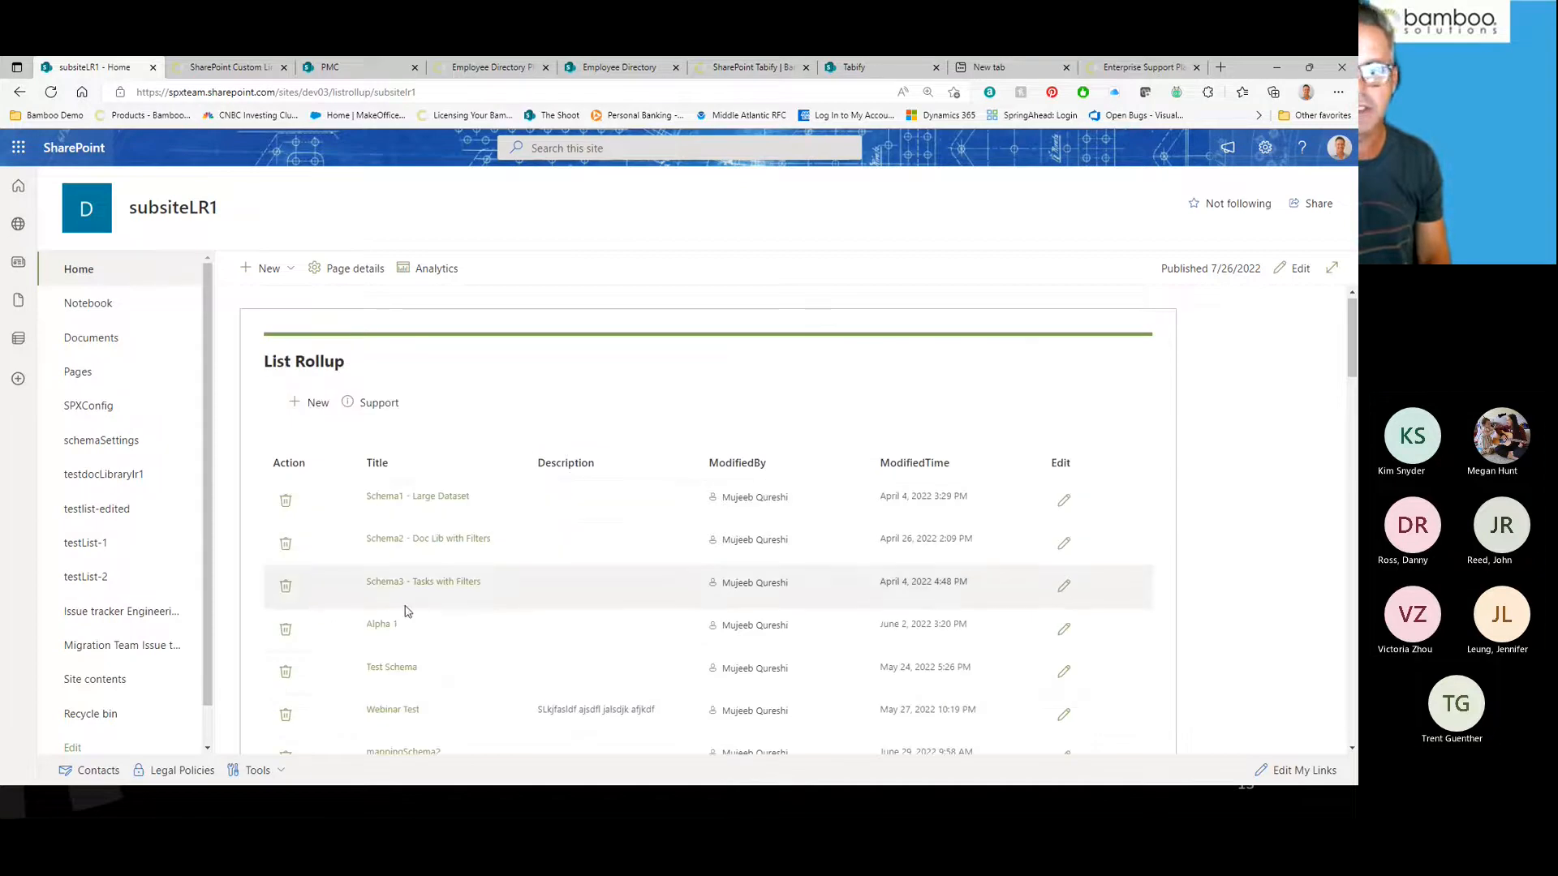
scroll(820, 584, down, 8)
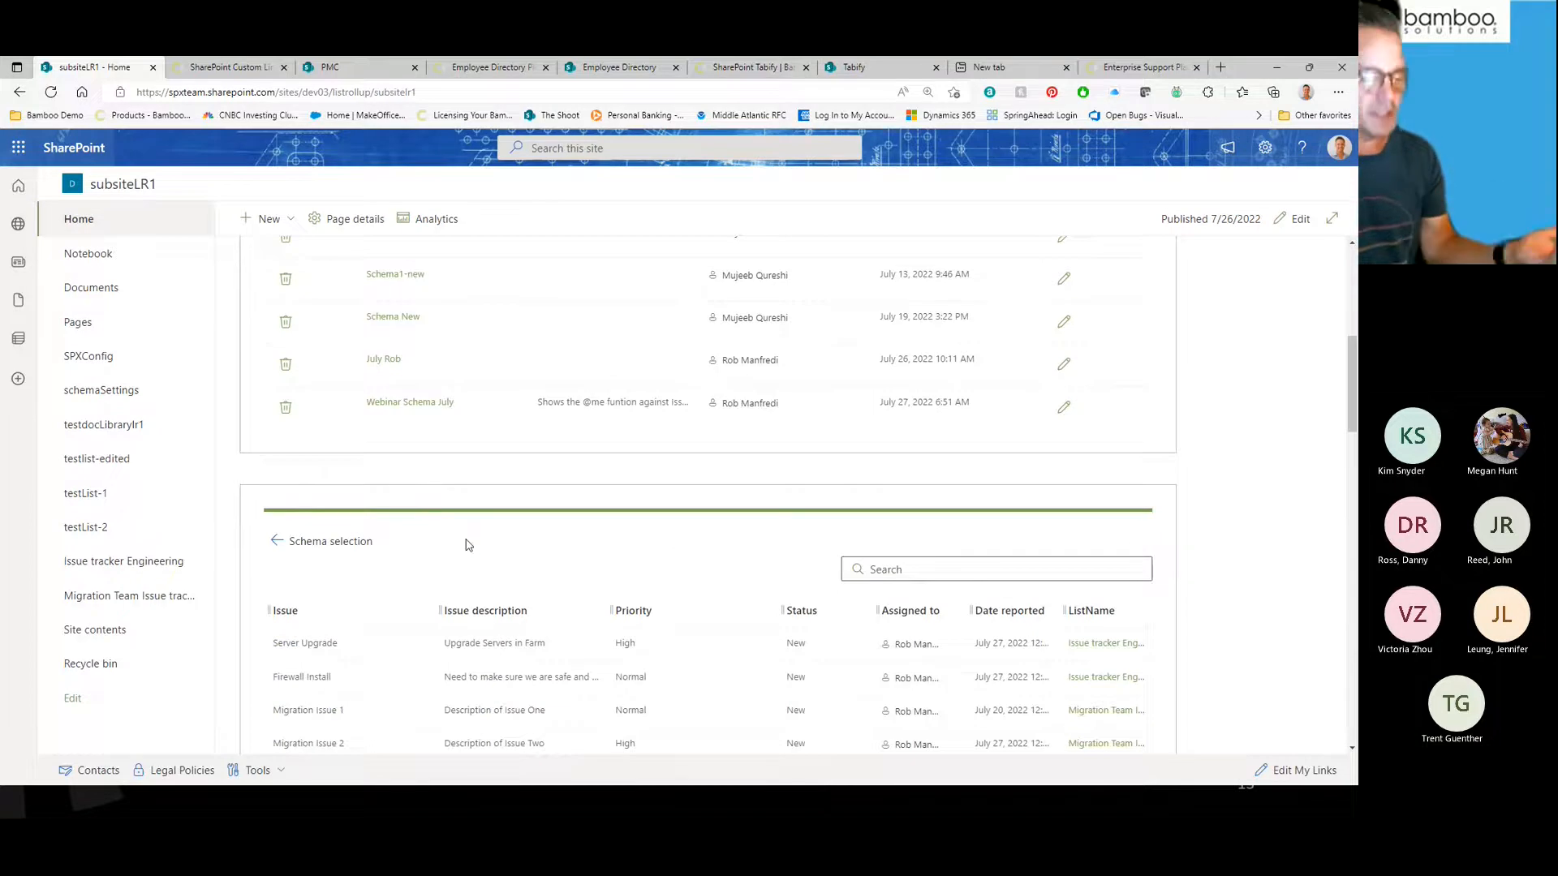
Step: Go back from the rolled-up issue results to the grid view's schema selection form and look over its settings
scroll(381, 560, down, 3)
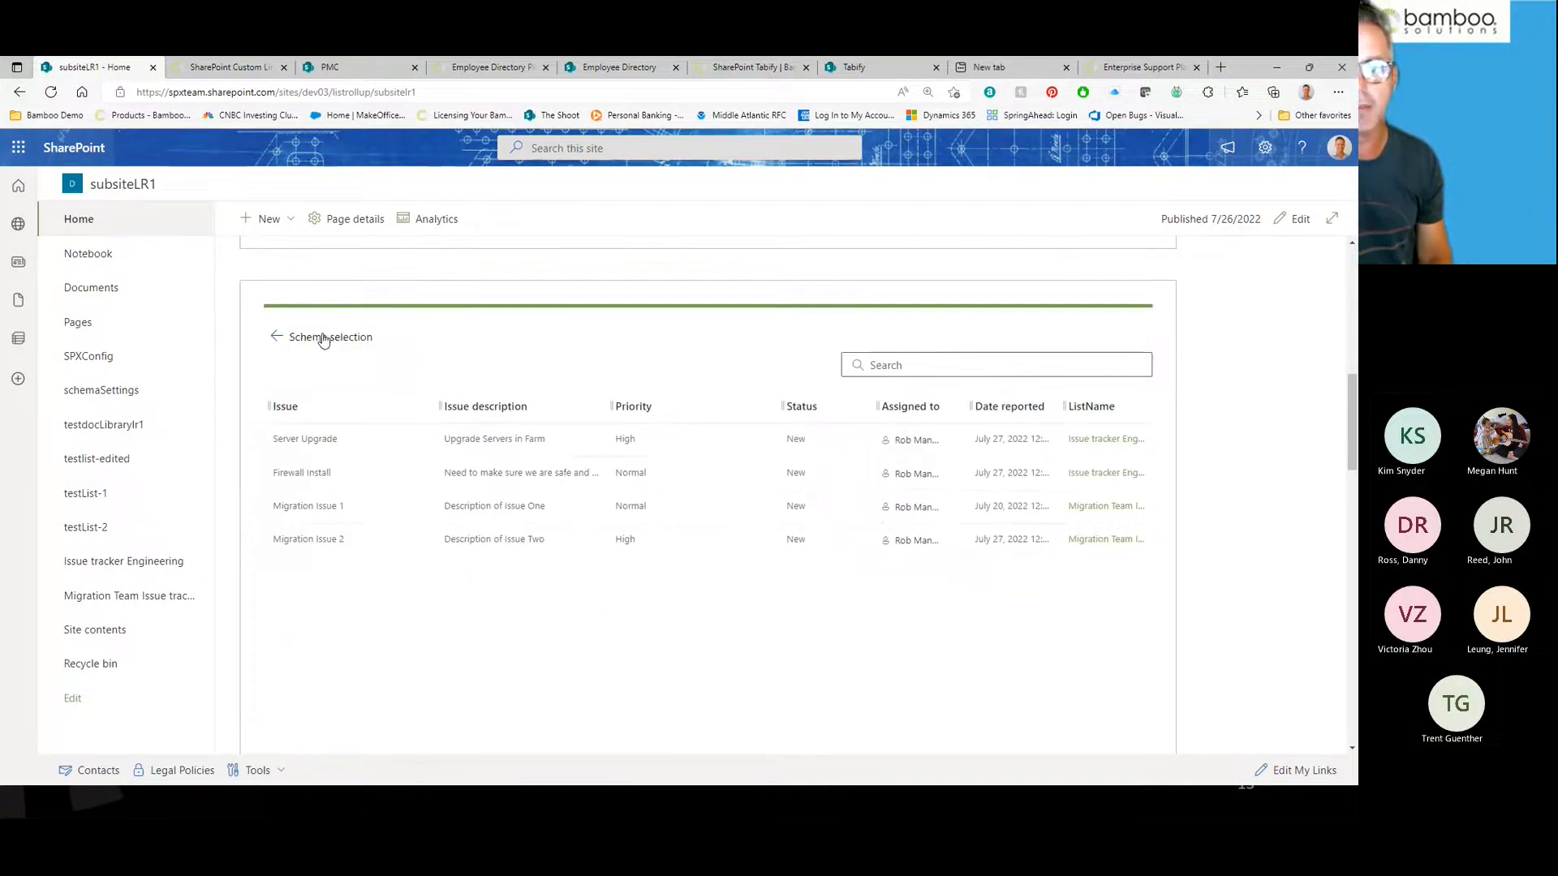
click(323, 339)
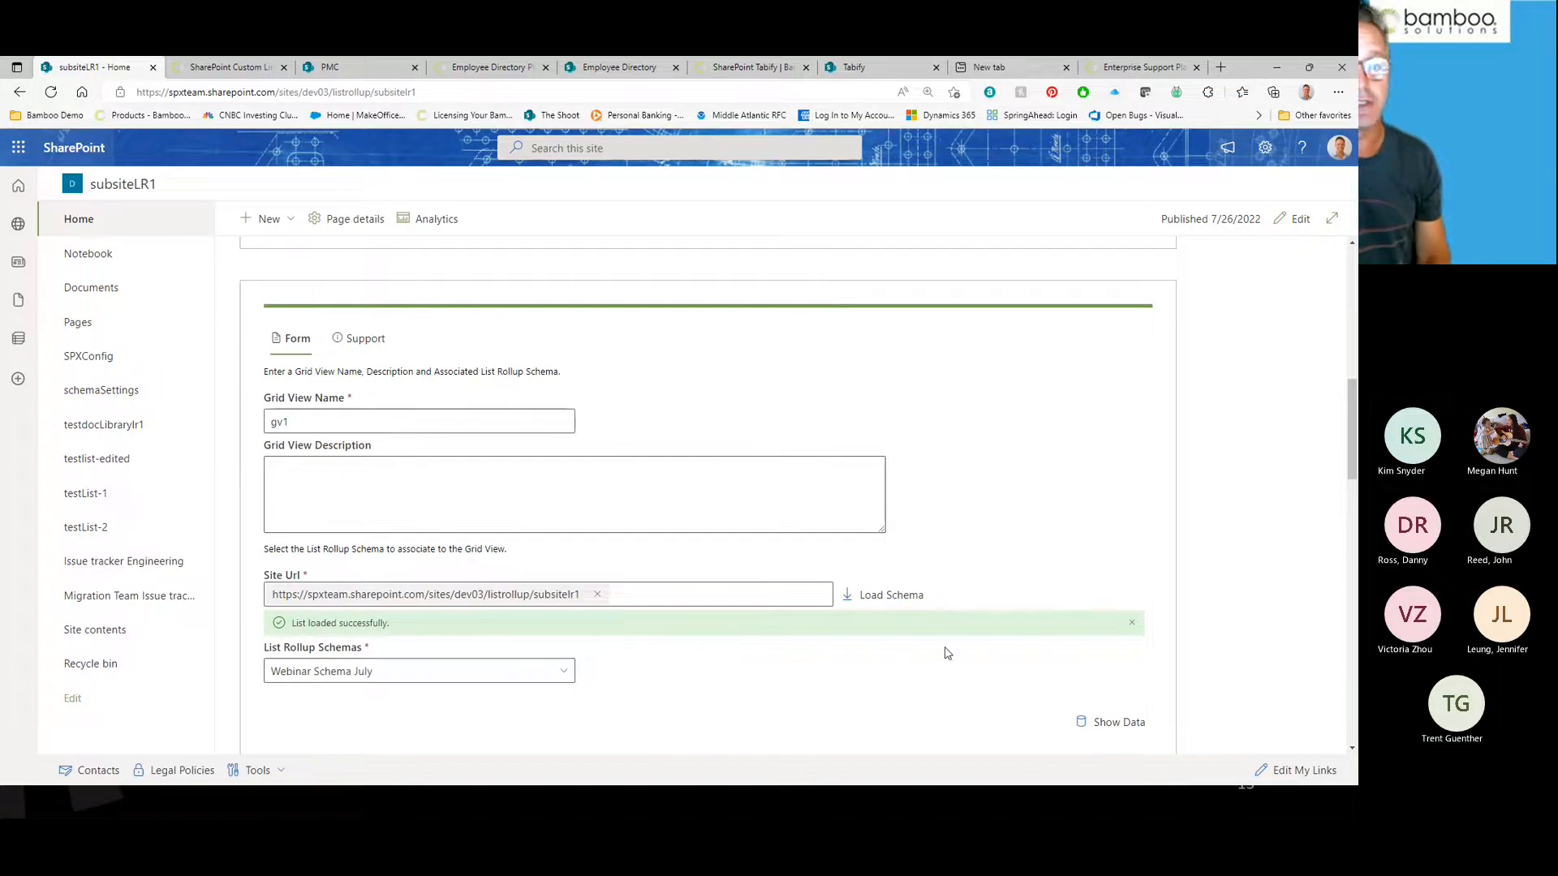
scroll(1078, 618, up, 10)
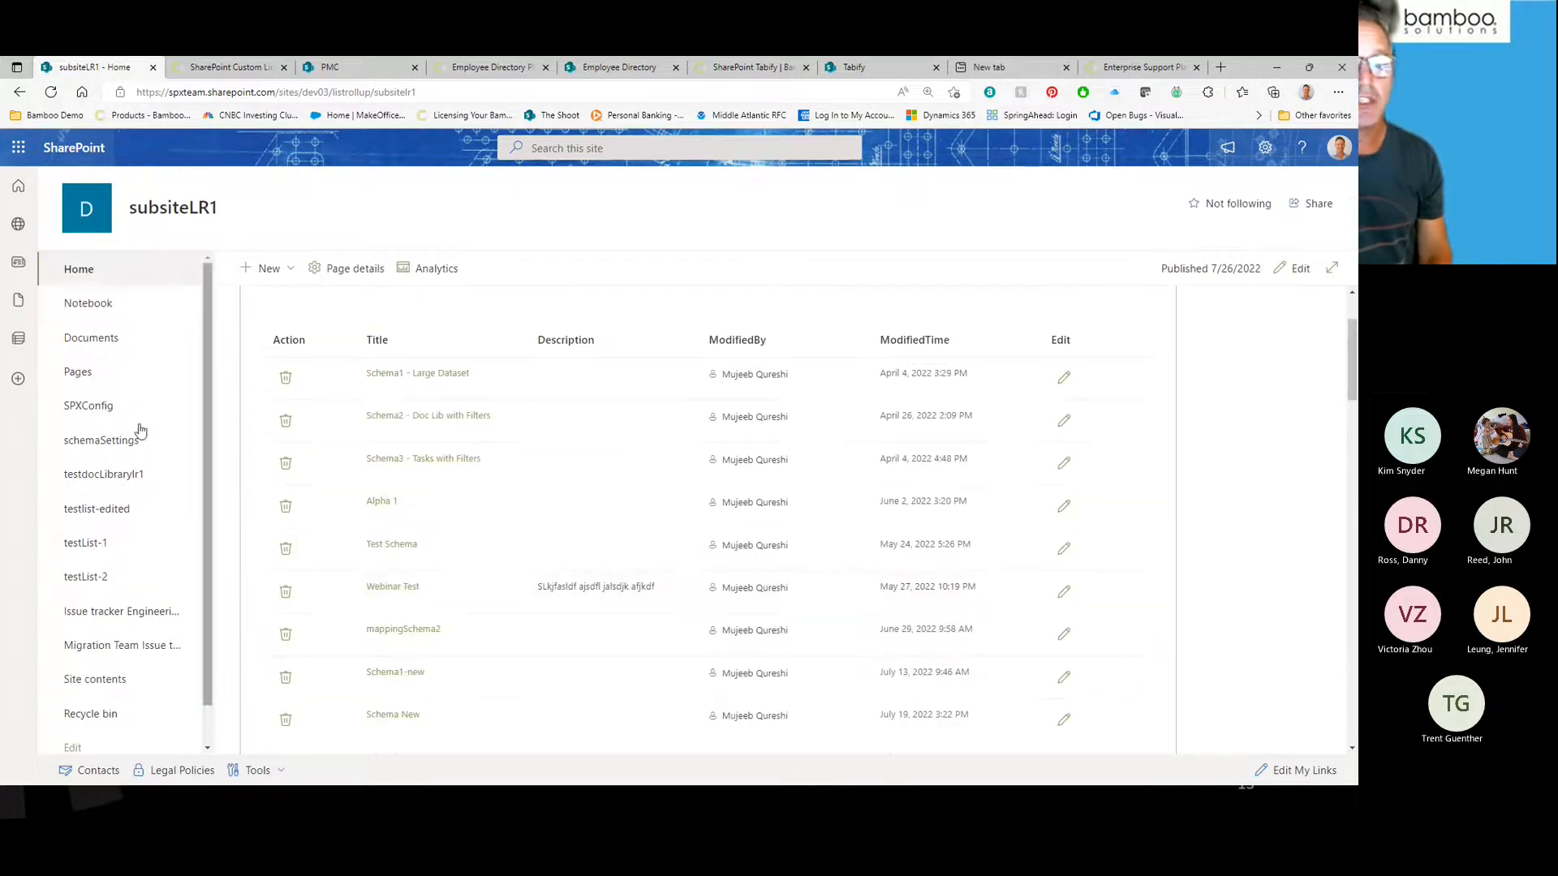
Step: Examine the issues and their assignees in the Issue tracker Engineering and Migration Team Issue tracker lists
click(106, 621)
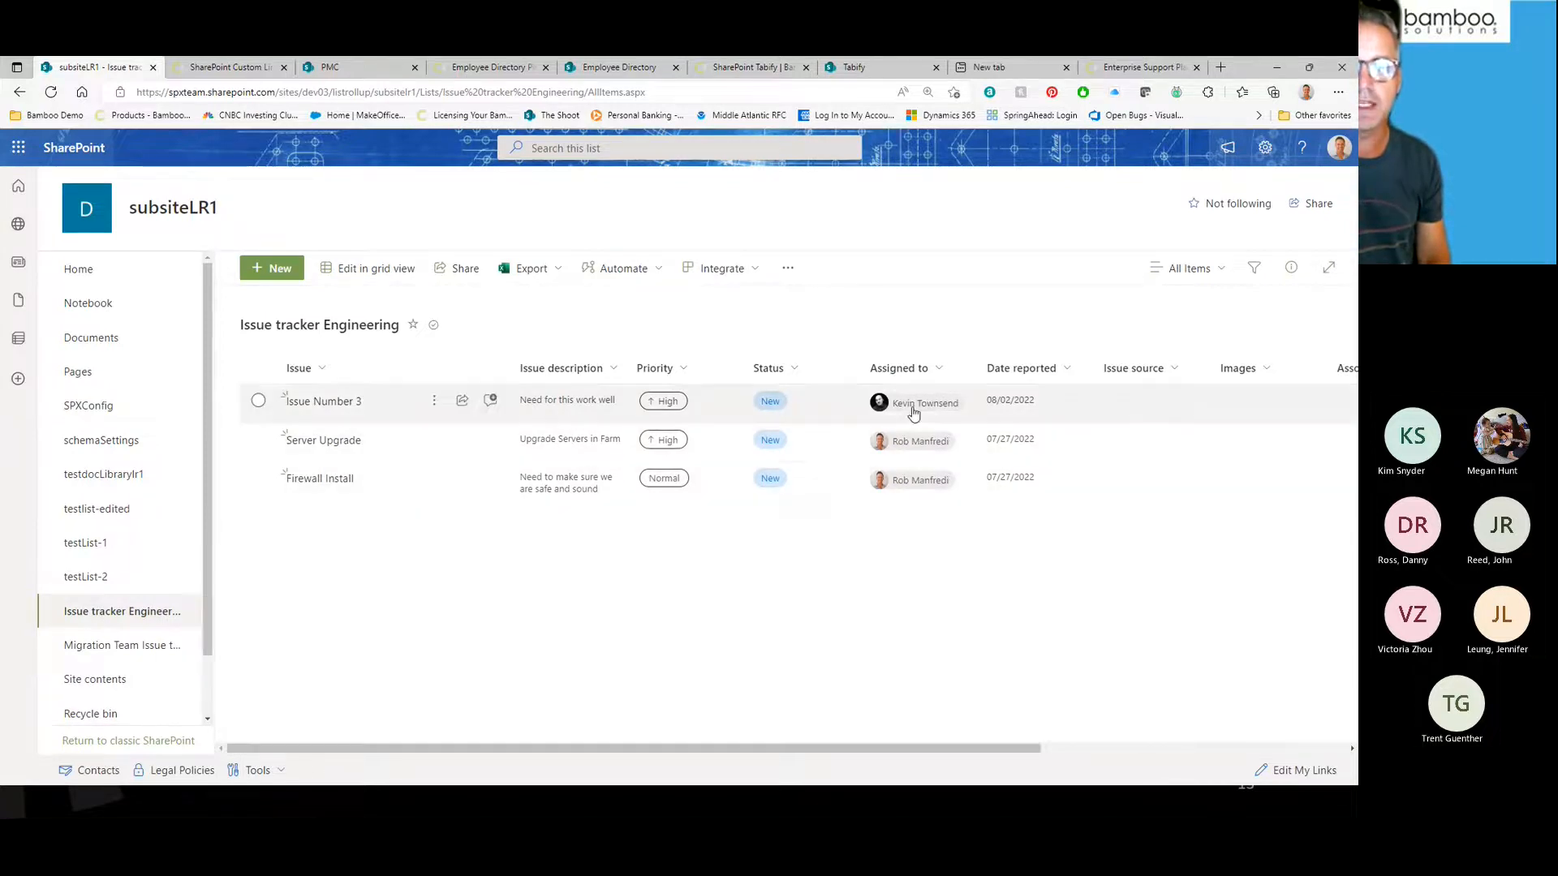
click(84, 649)
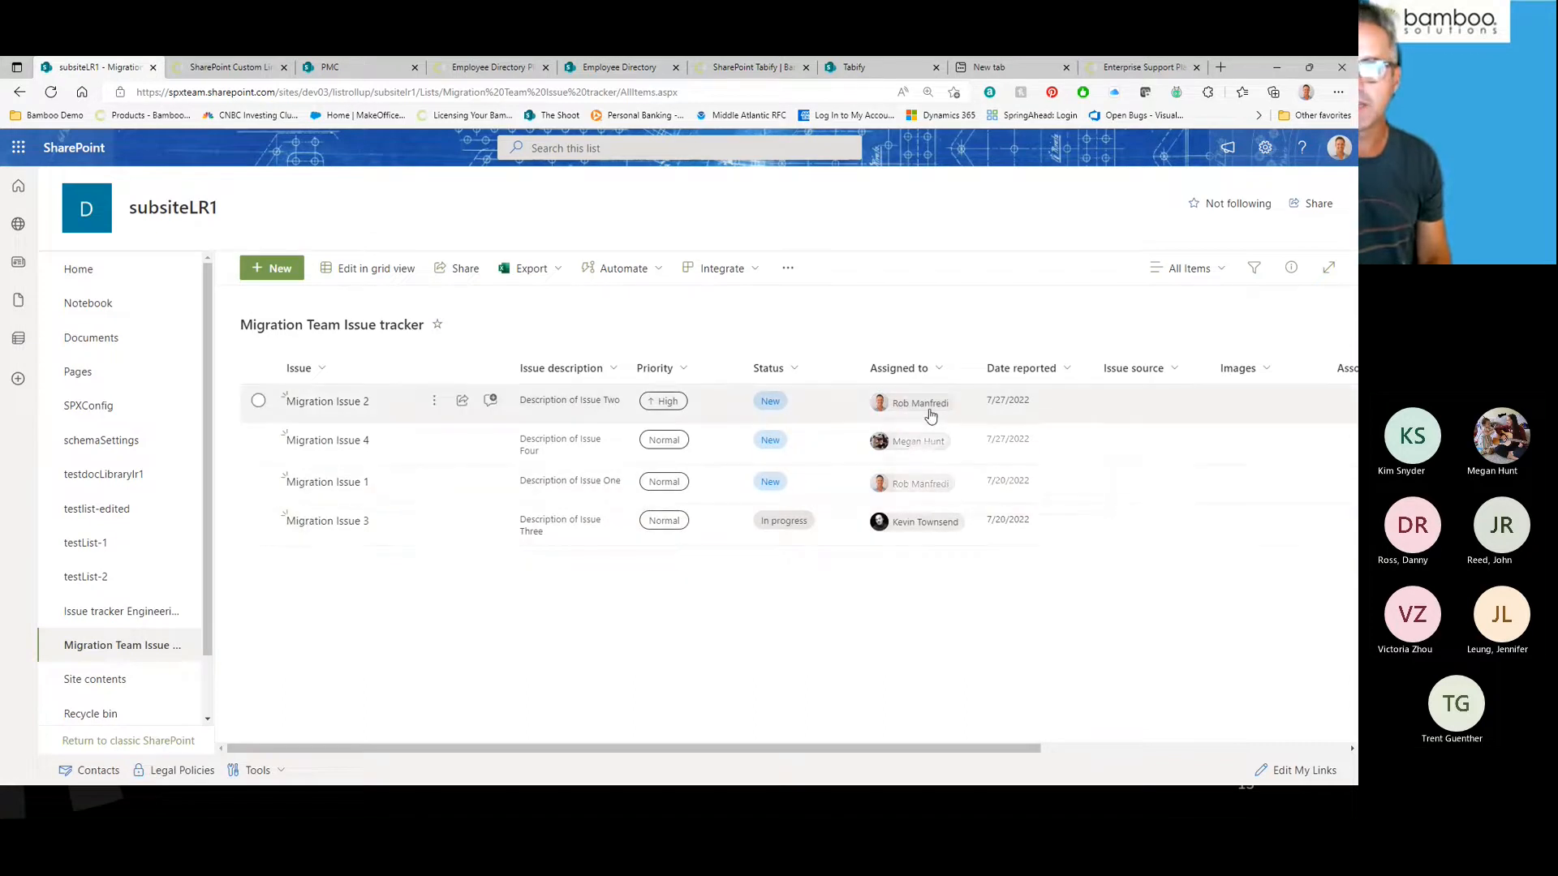
mouse_move(931, 414)
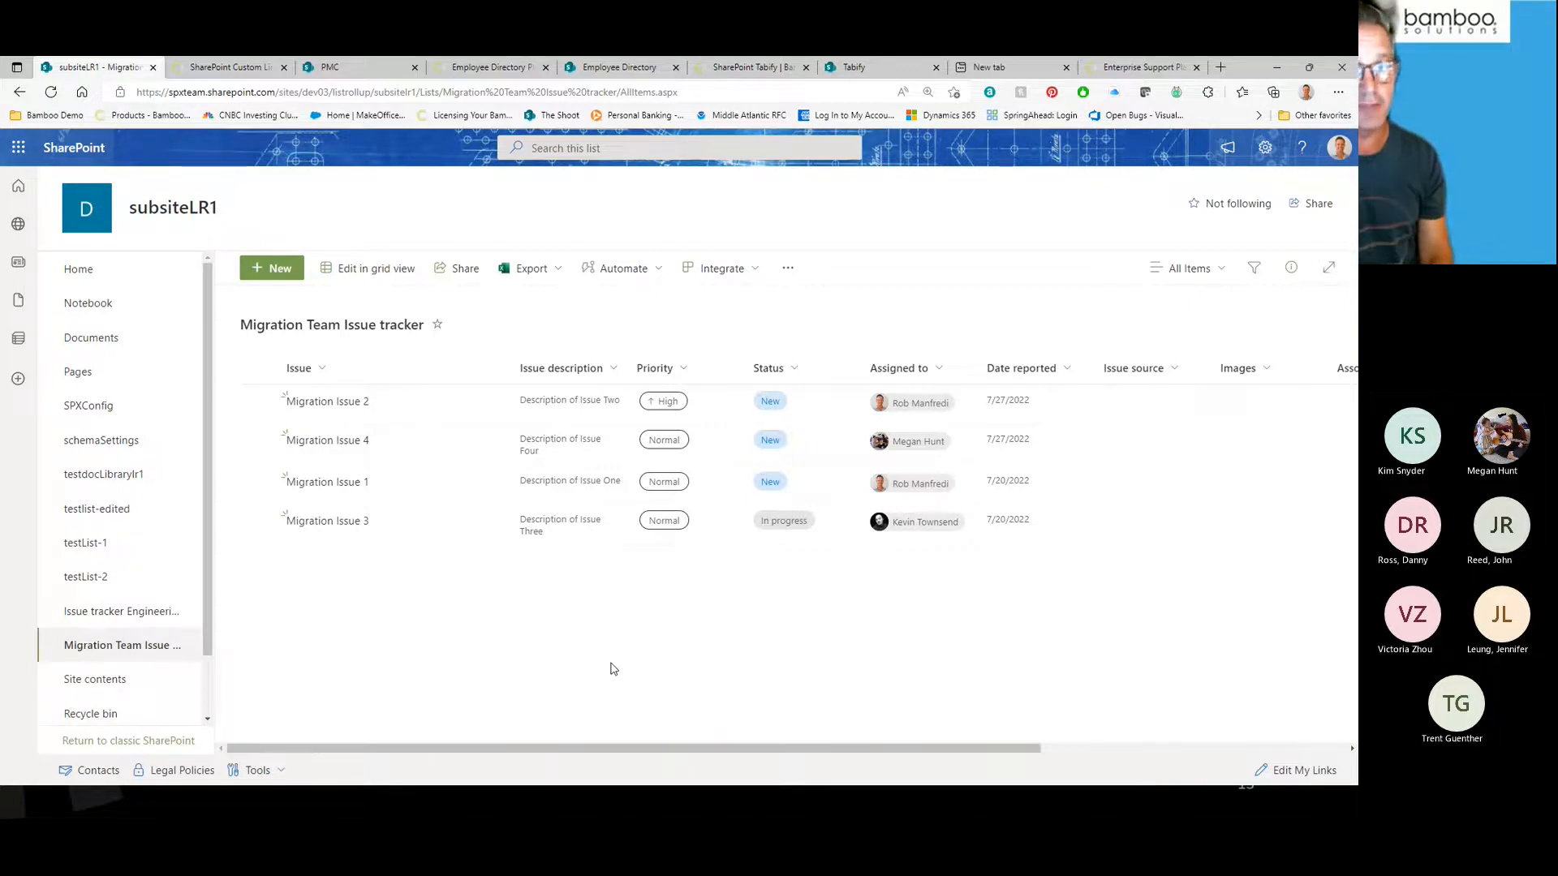
Step: Return to the subsiteLR1 home page and open Webinar Schema July for editing in the Schema Designer
click(99, 278)
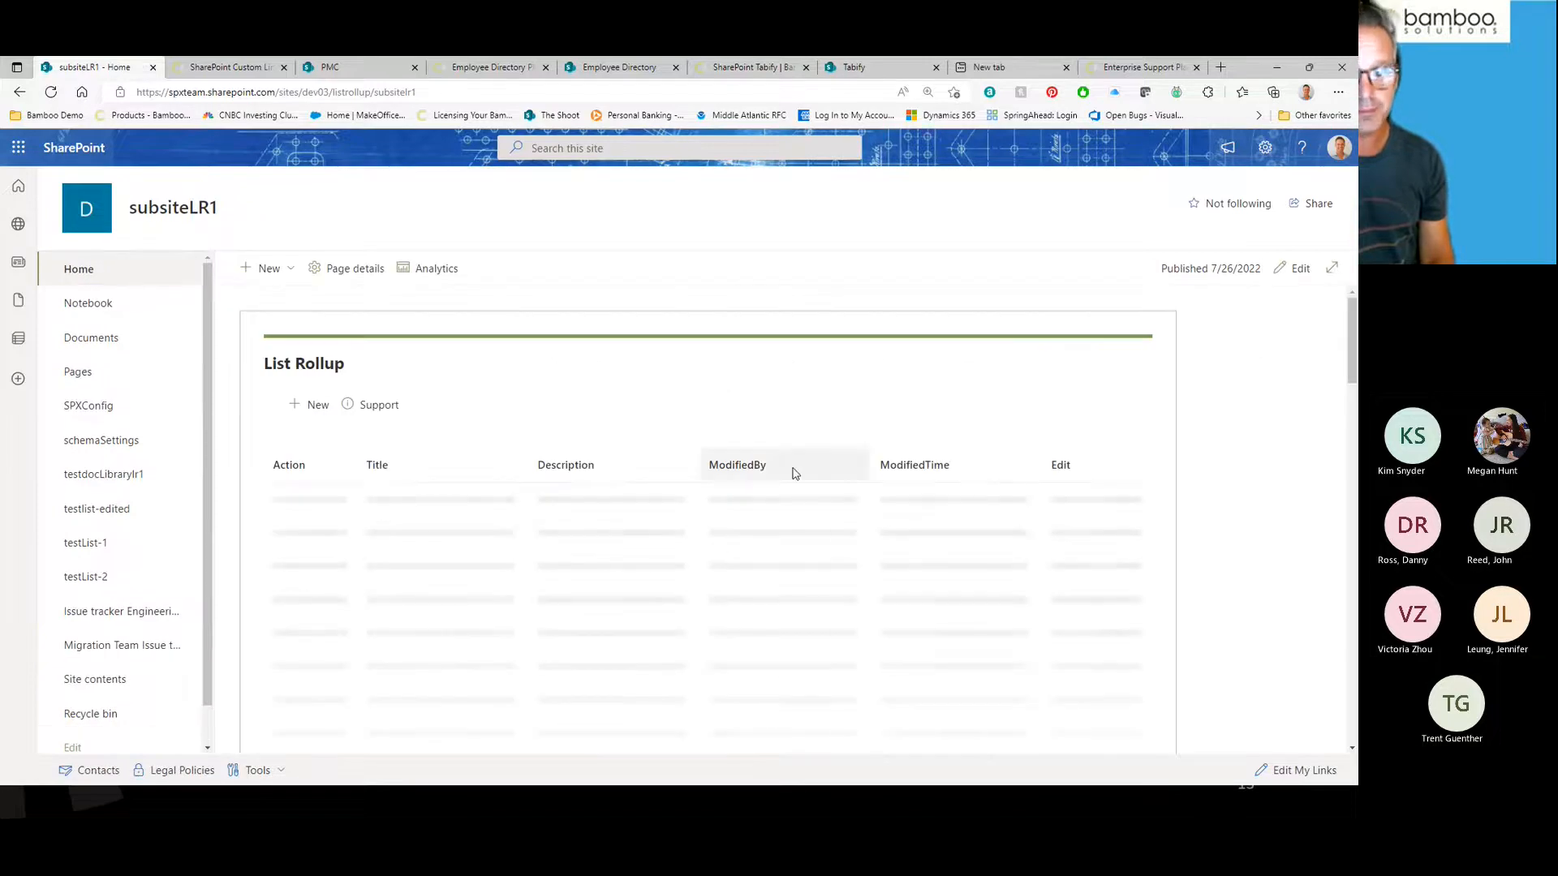
scroll(1129, 401, down, 2)
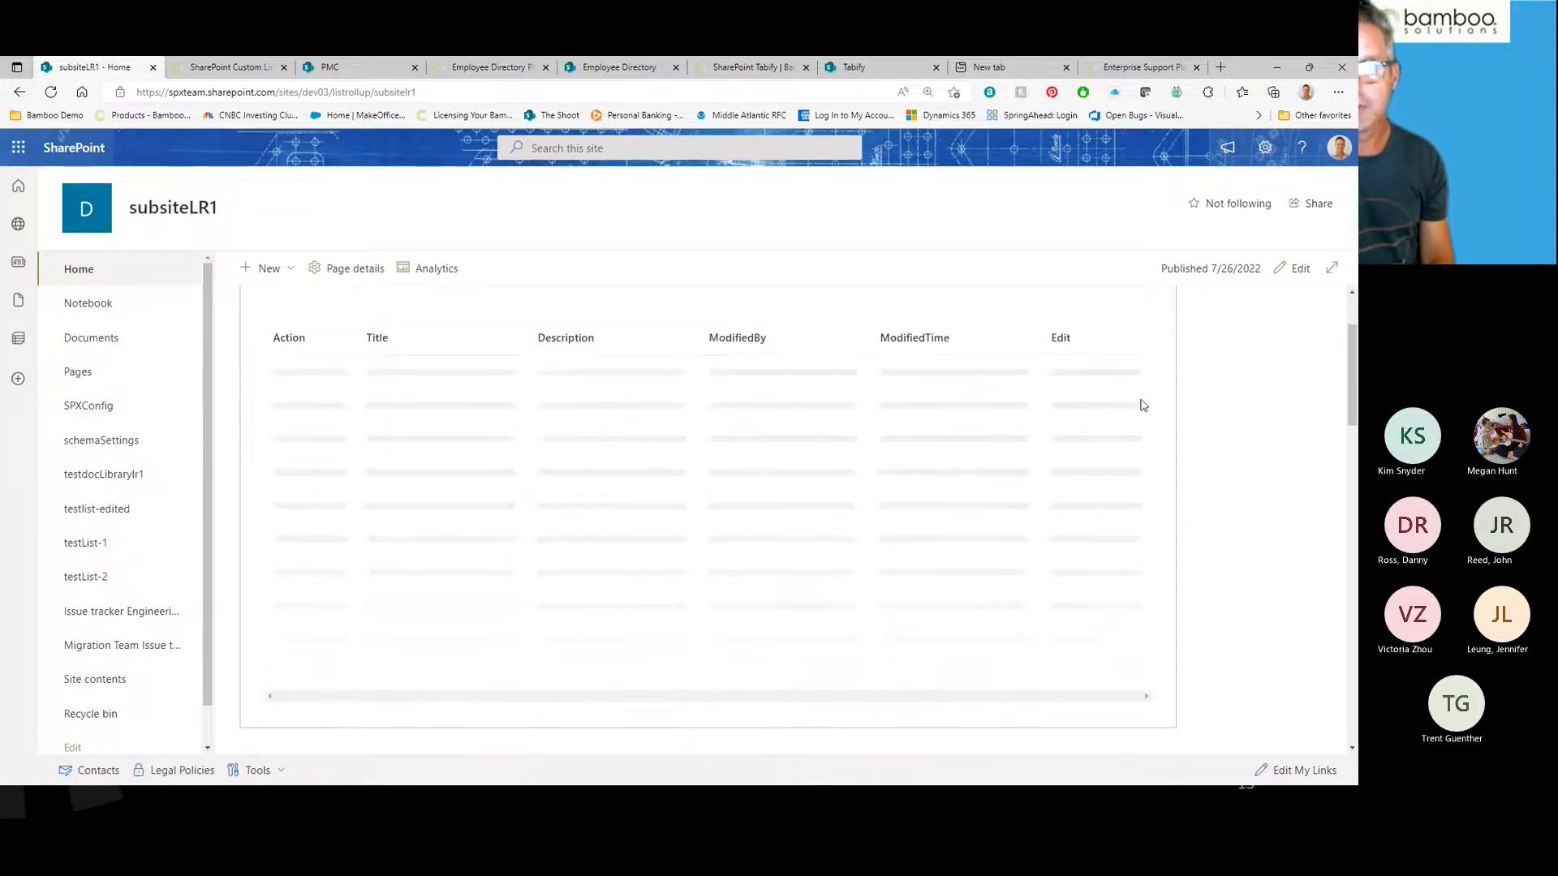
scroll(1188, 418, up, 2)
scroll(1188, 420, up, 1)
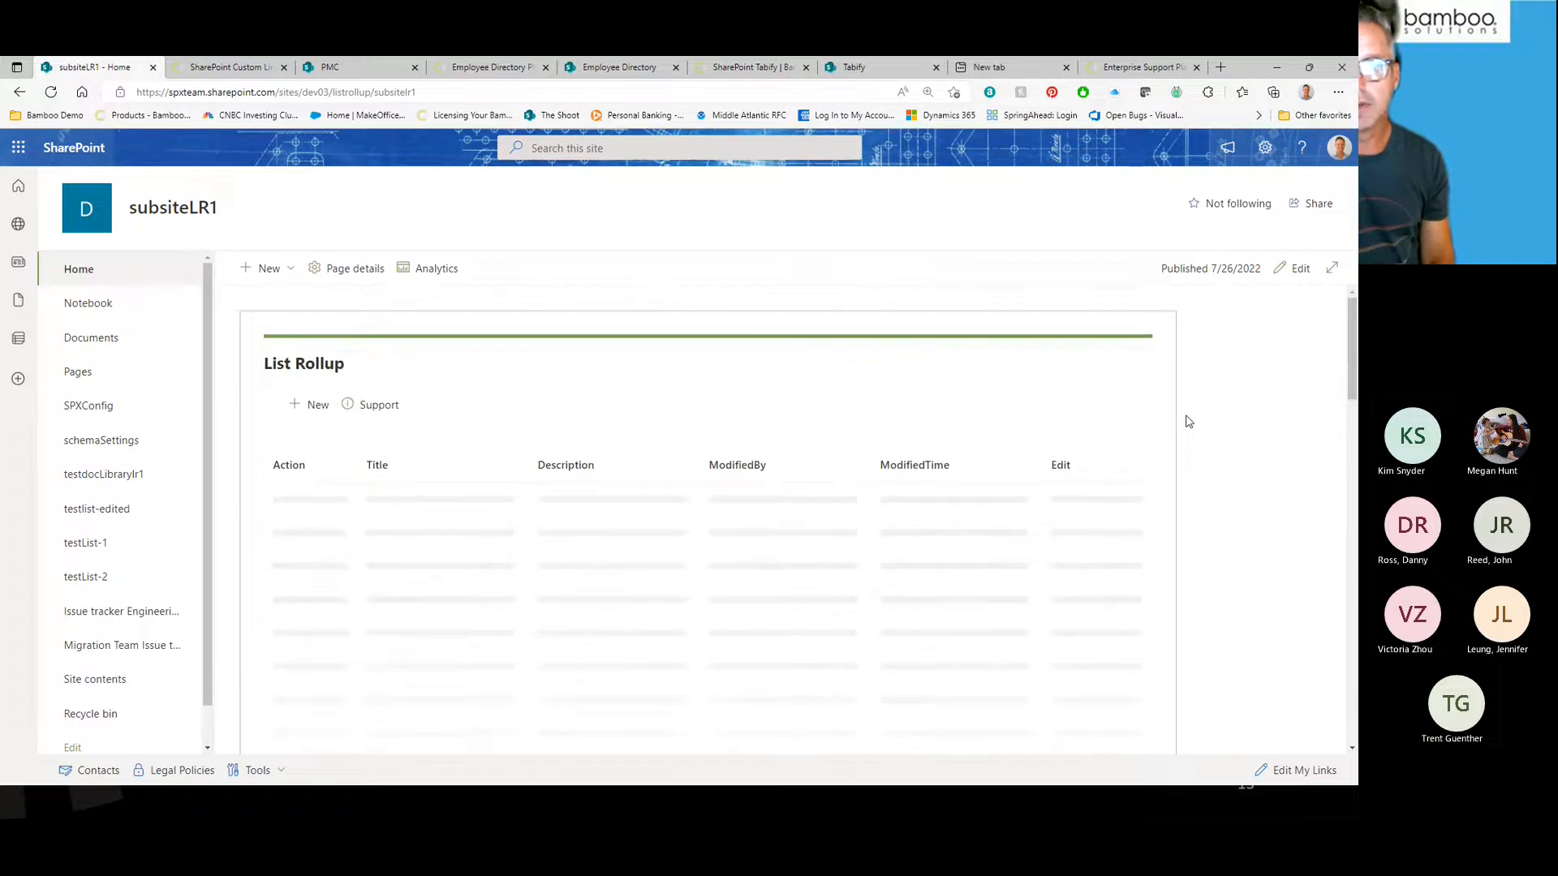
scroll(1180, 410, down, 3)
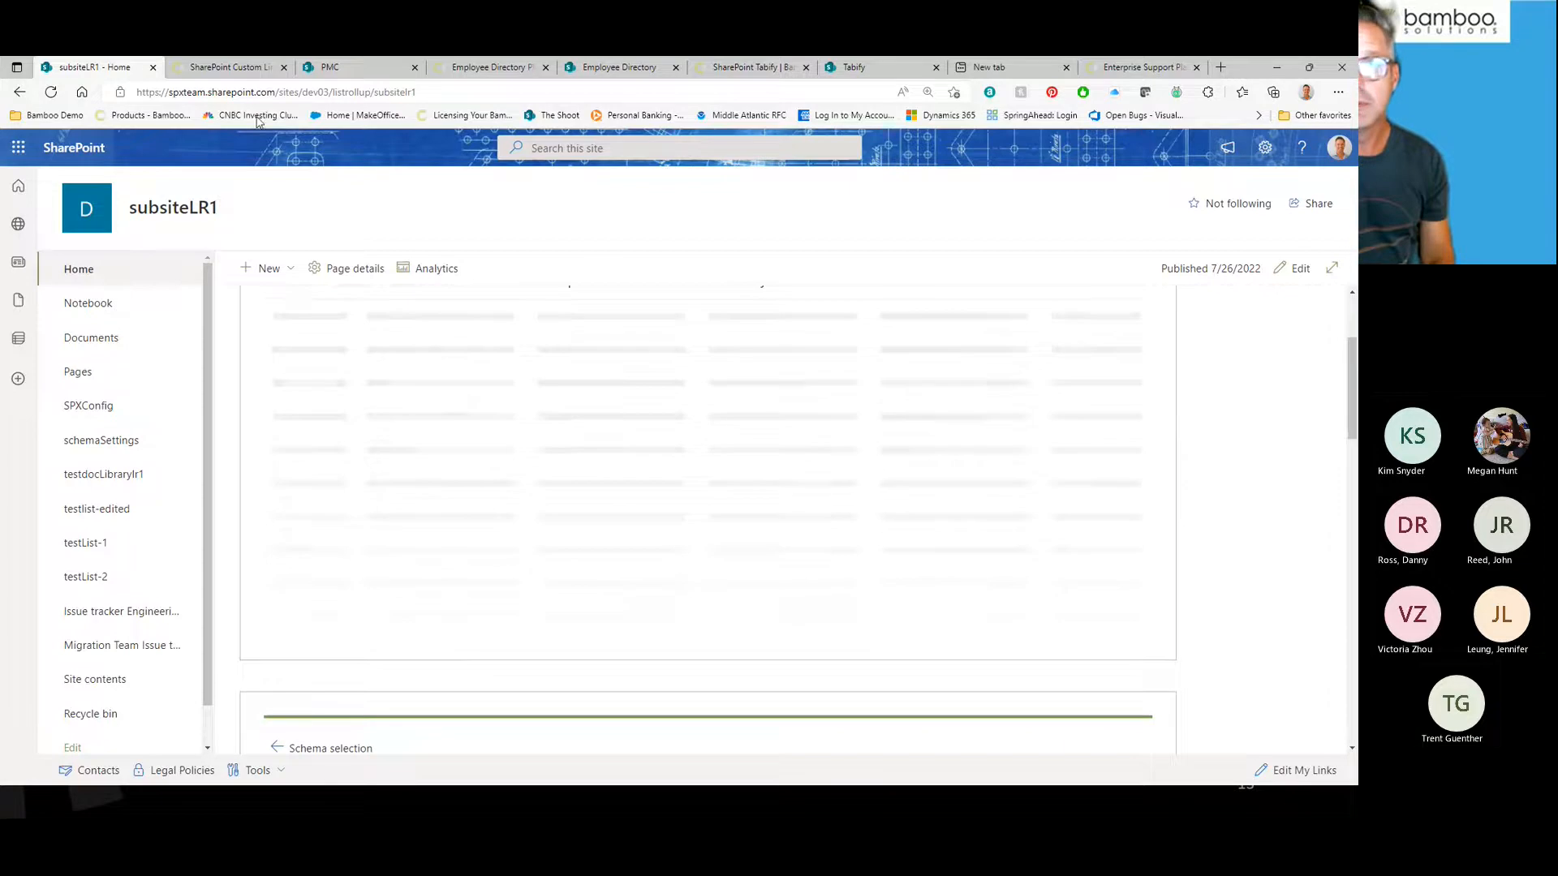
scroll(1225, 480, down, 2)
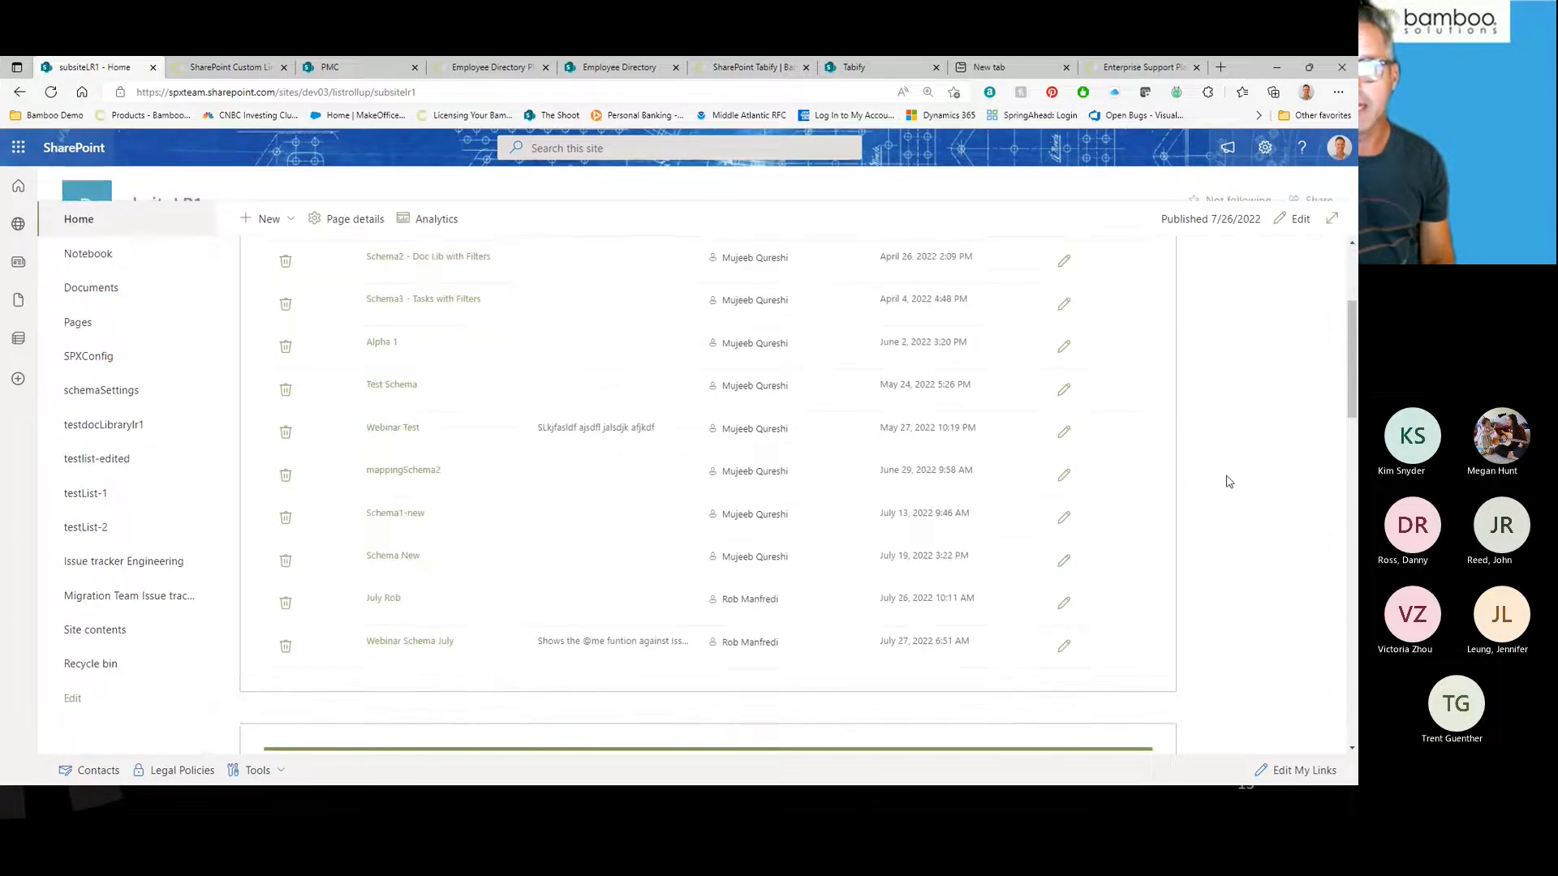
click(1063, 646)
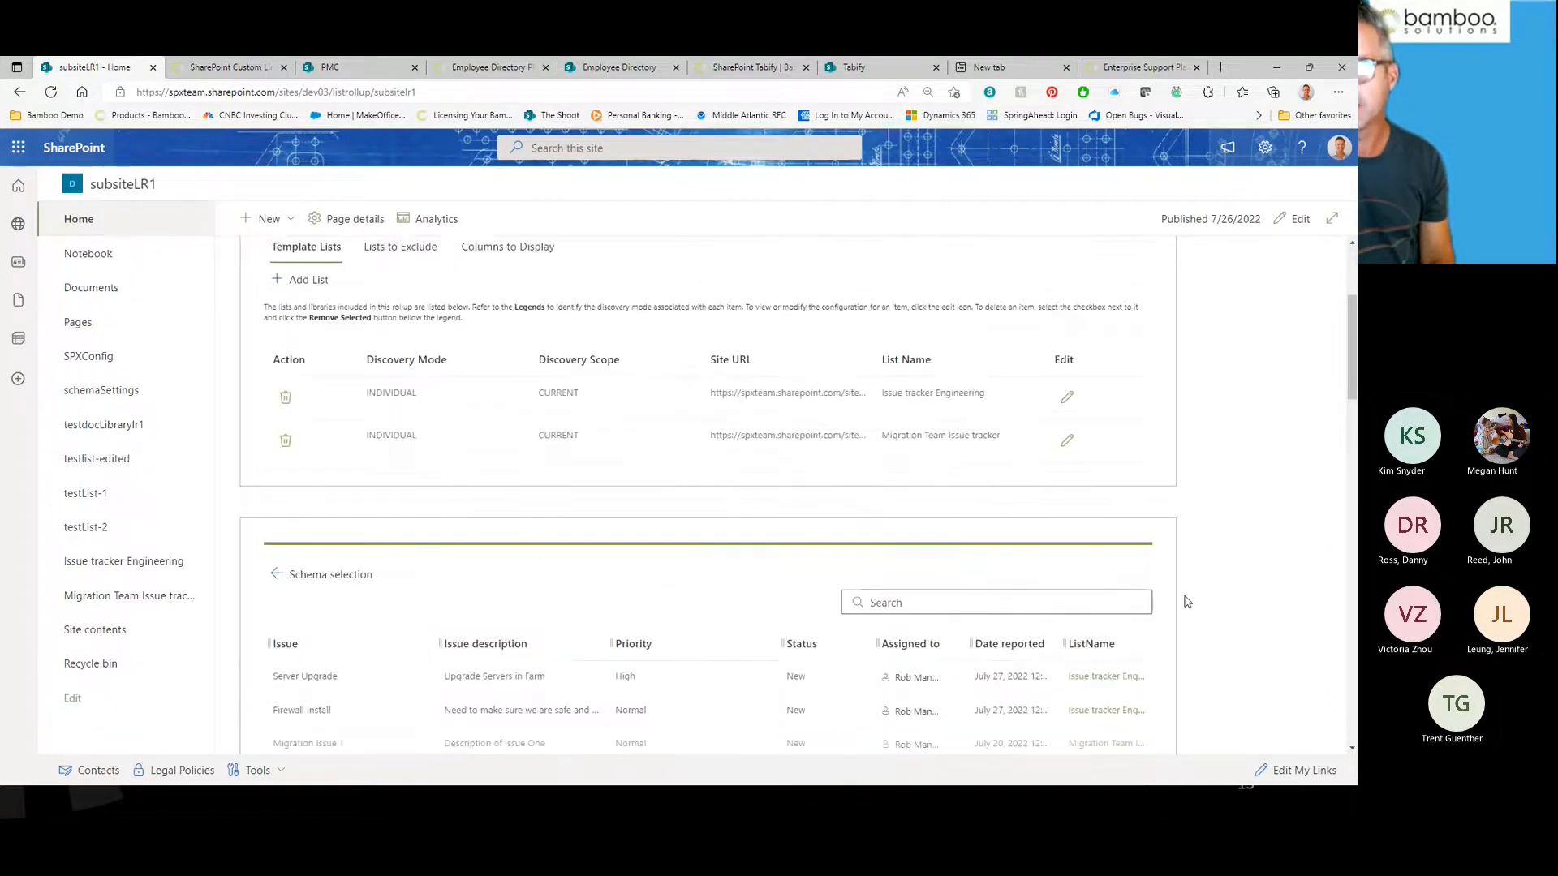
scroll(485, 308, up, 3)
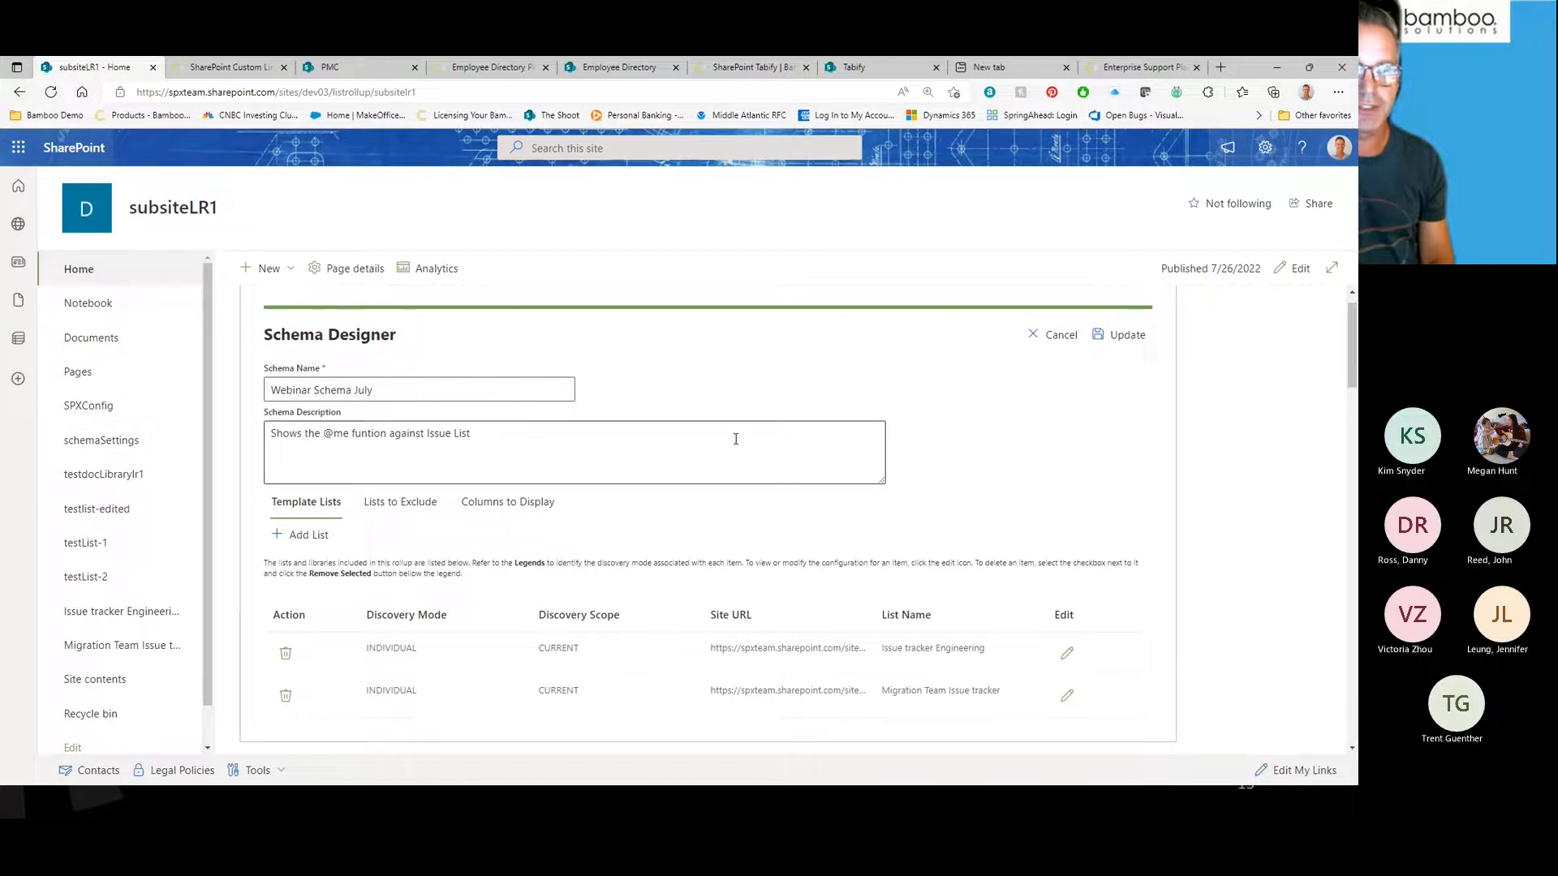
scroll(735, 439, down, 1)
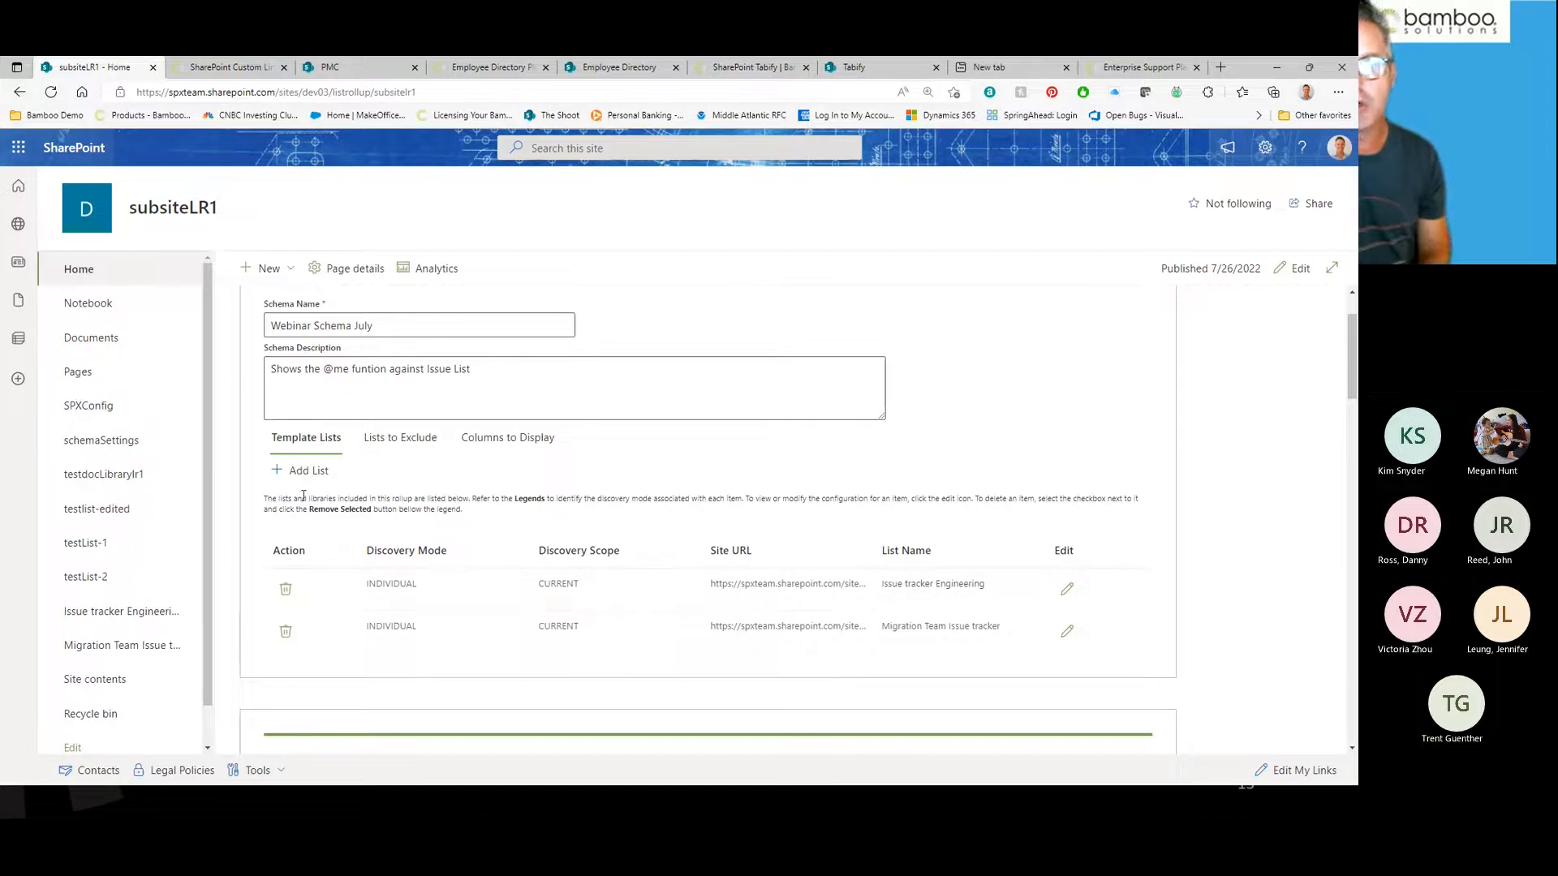
Step: Start adding a template list, review its discovery mode, discovery scope, list selection and filter options, and close it without including a list
click(300, 470)
scroll(927, 479, down, 4)
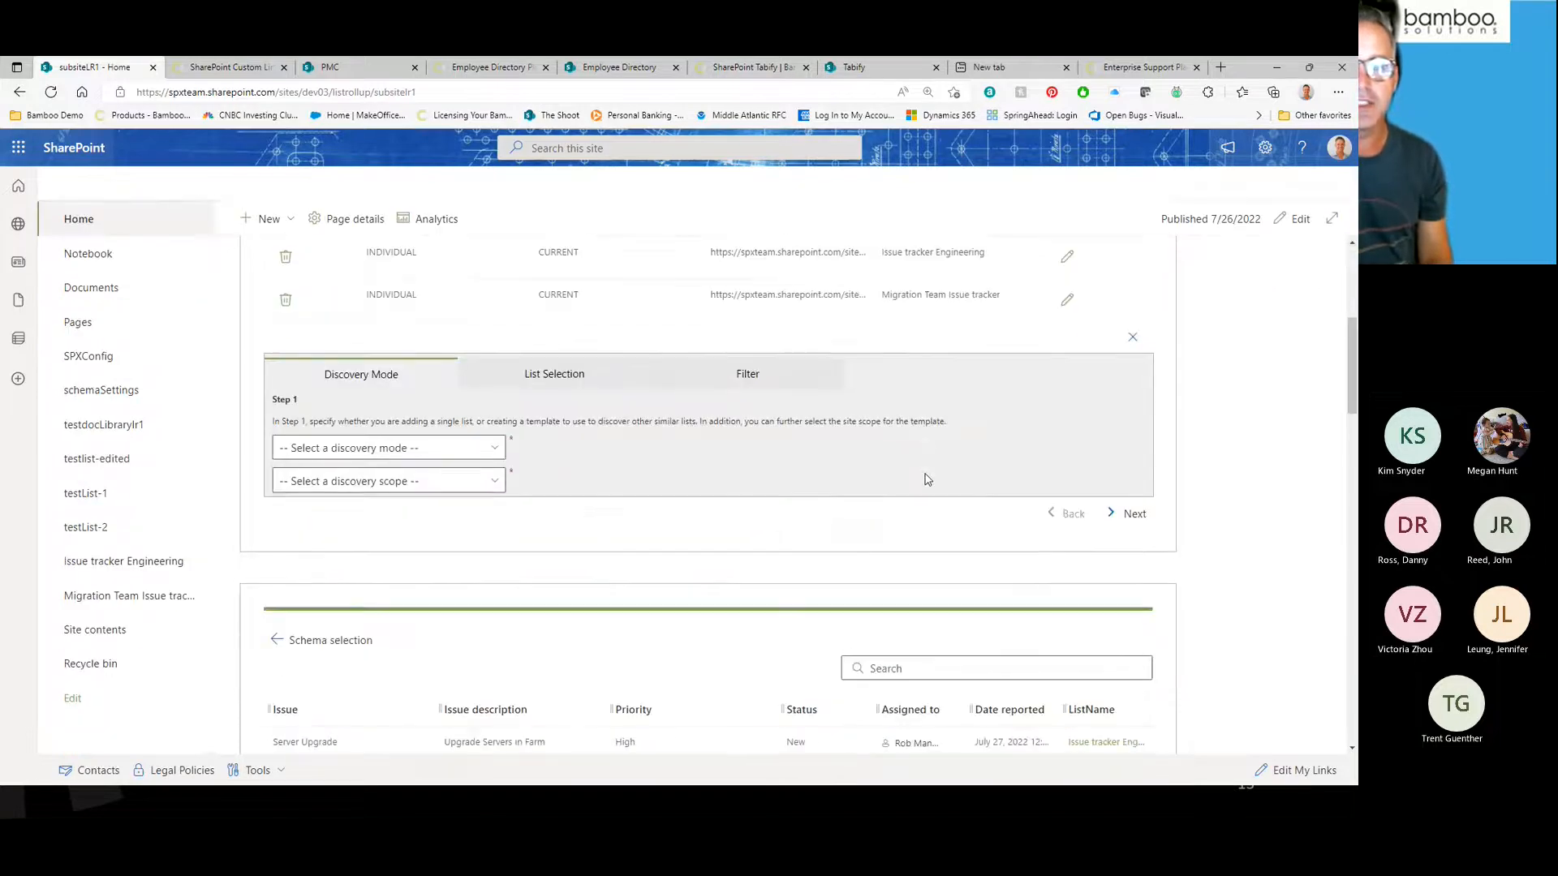
click(391, 450)
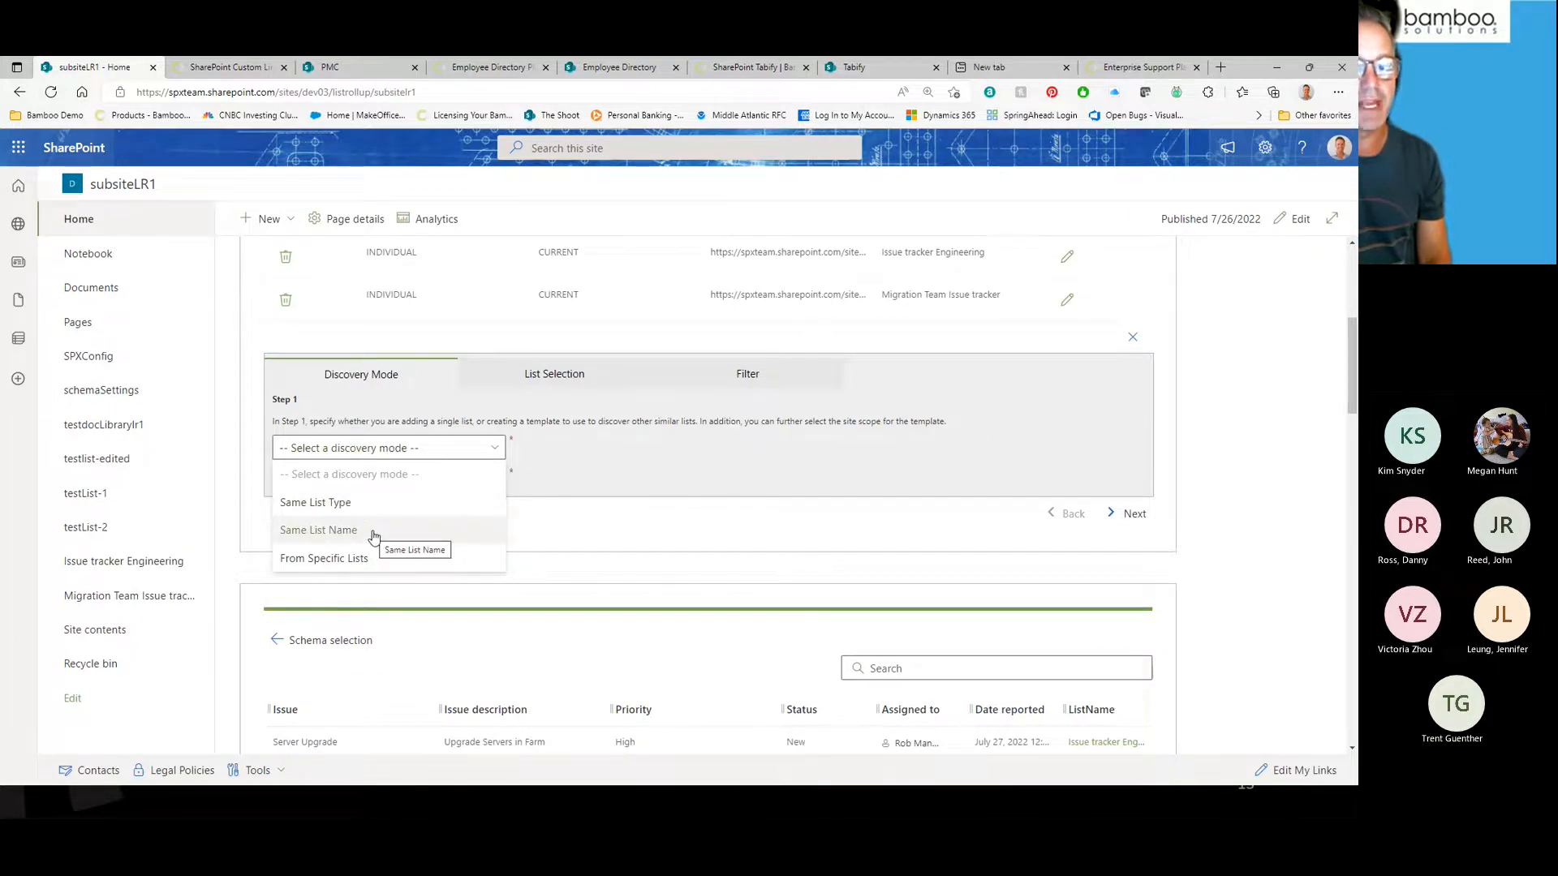
click(494, 348)
click(374, 486)
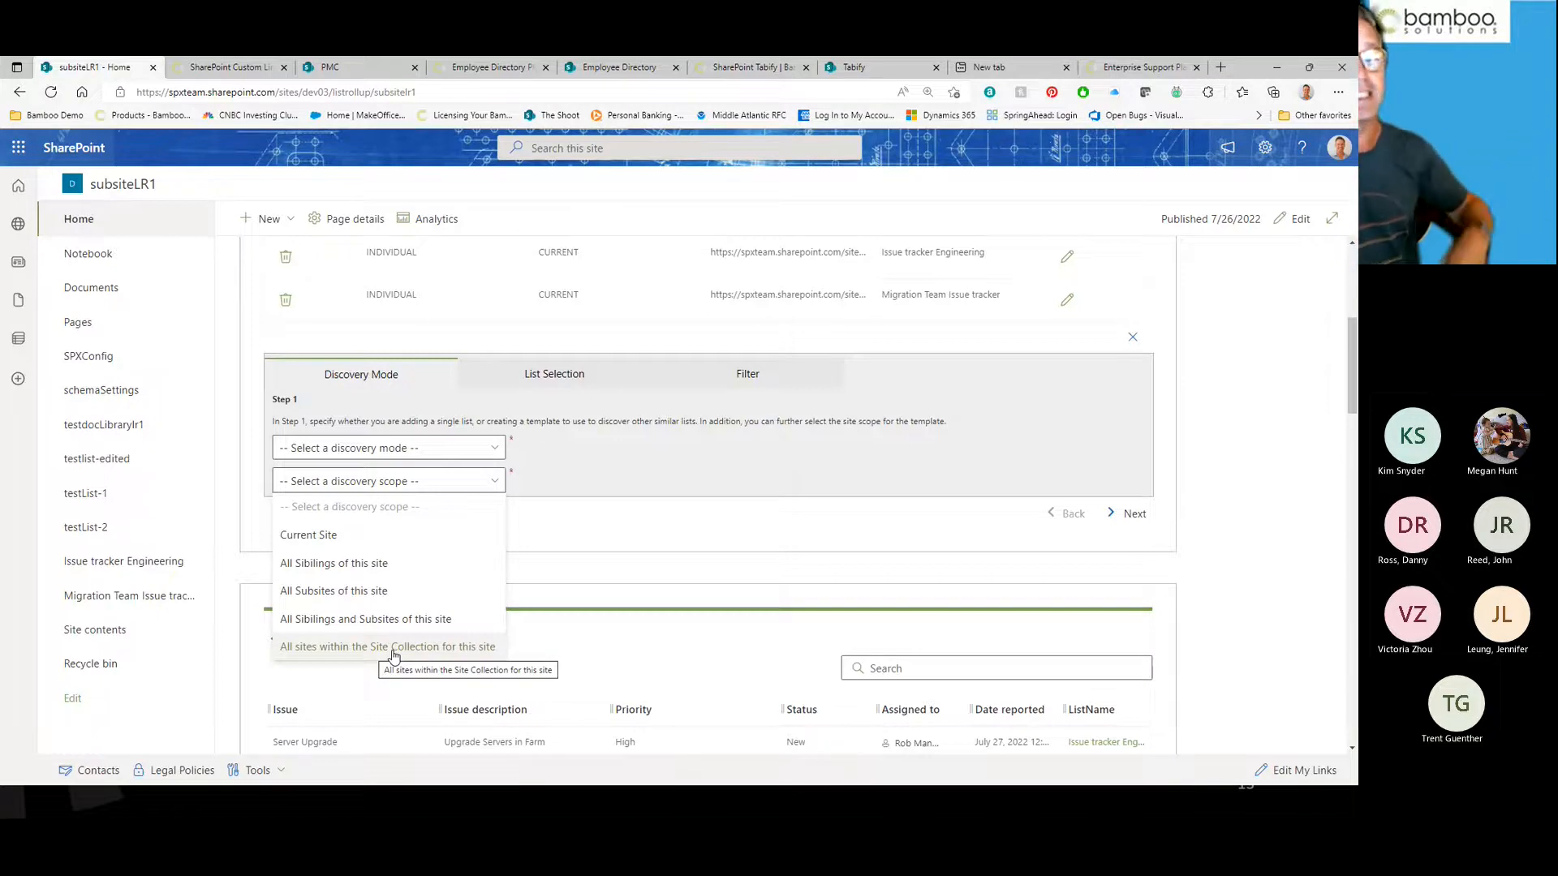
click(540, 378)
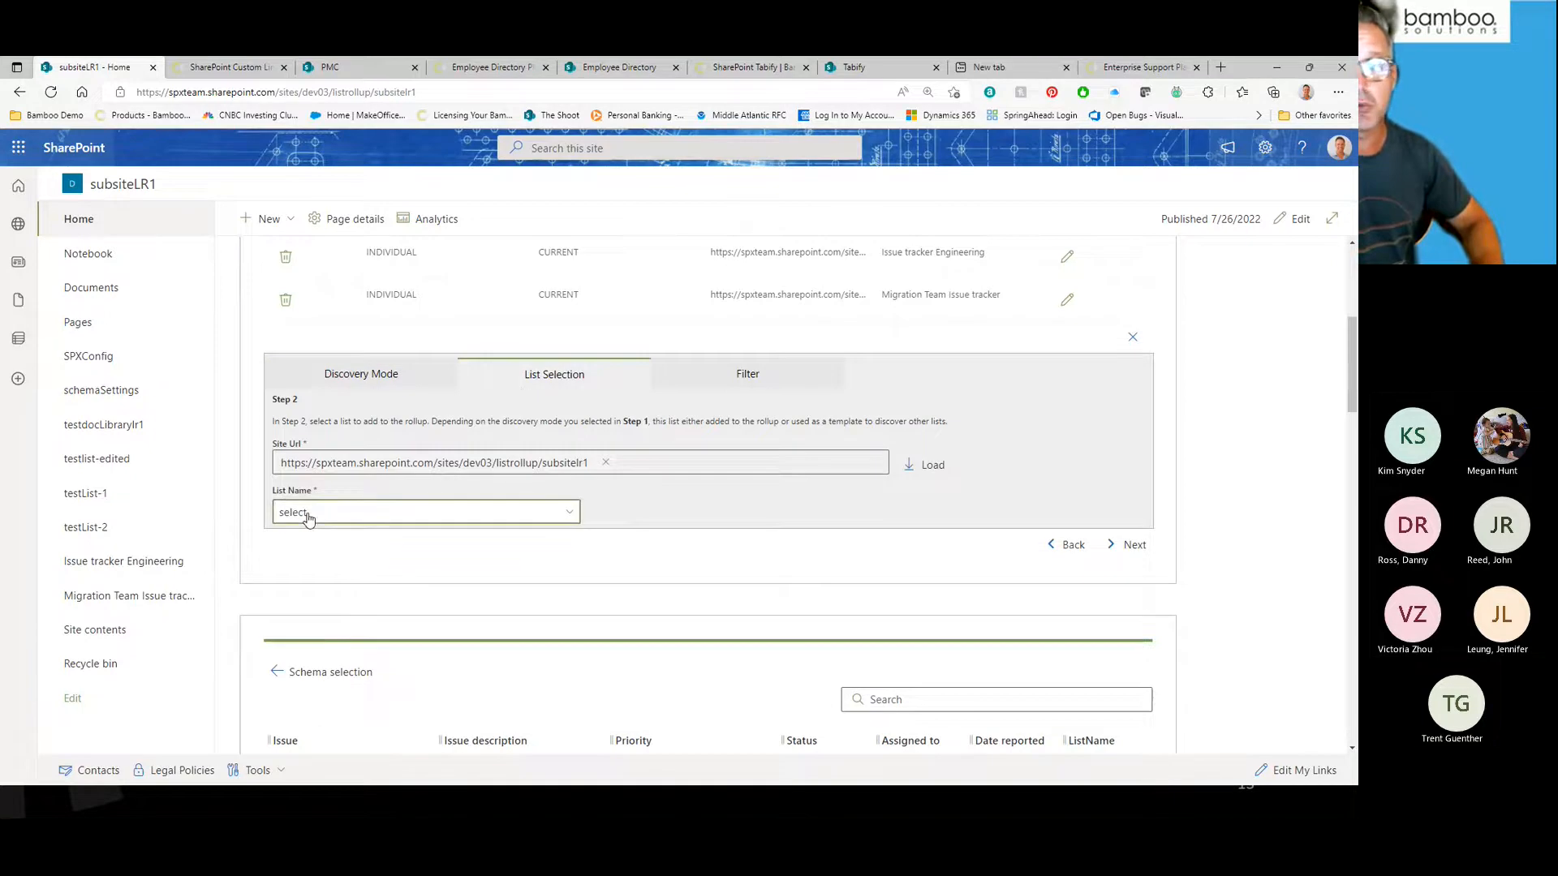
click(924, 464)
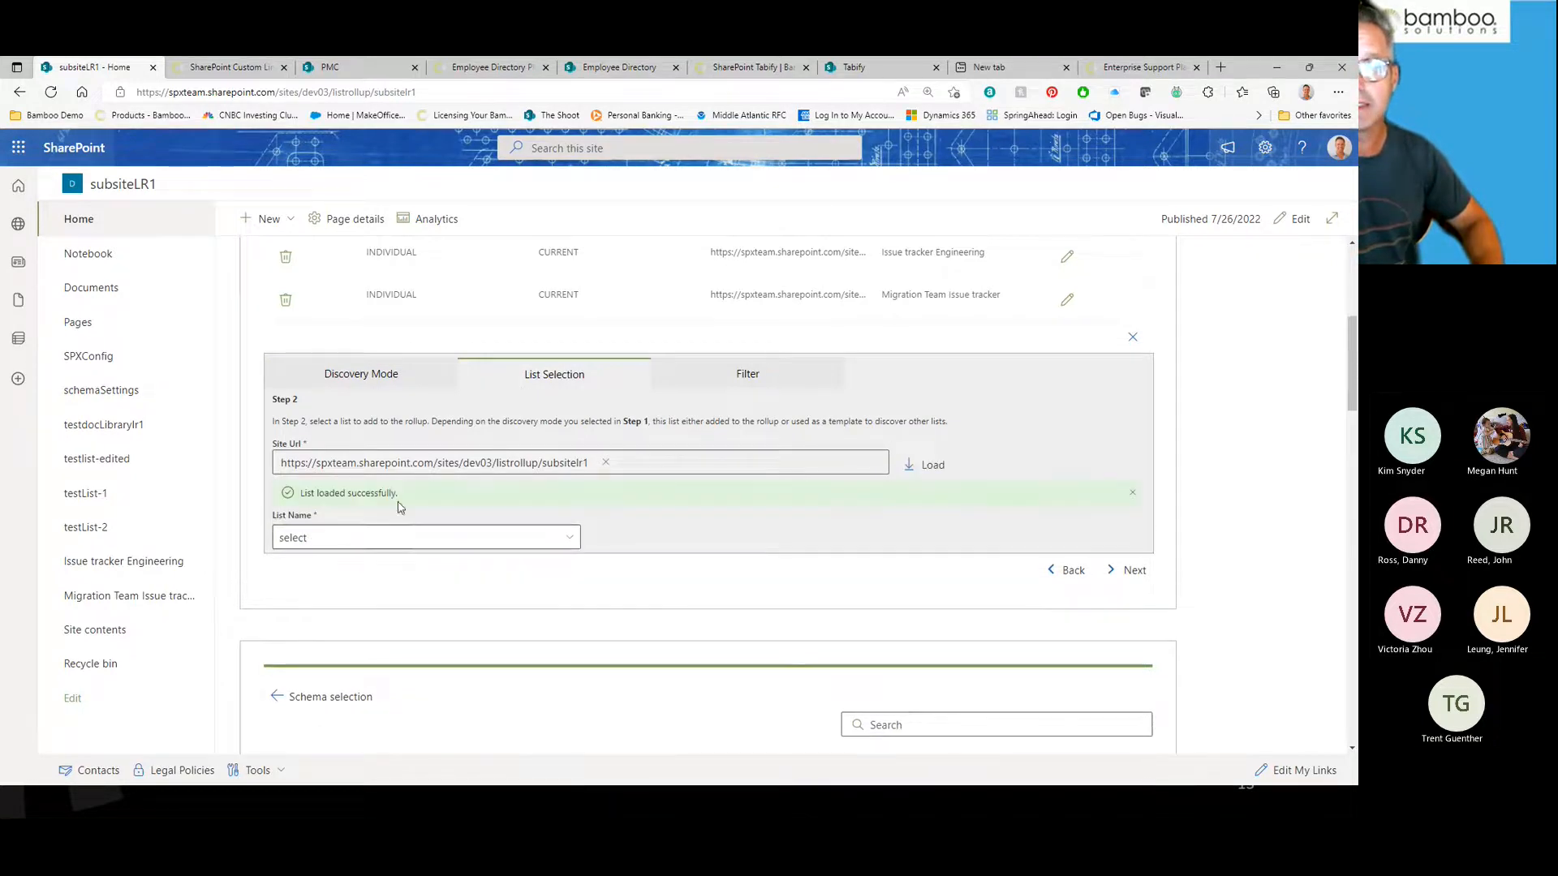
click(360, 537)
click(360, 537)
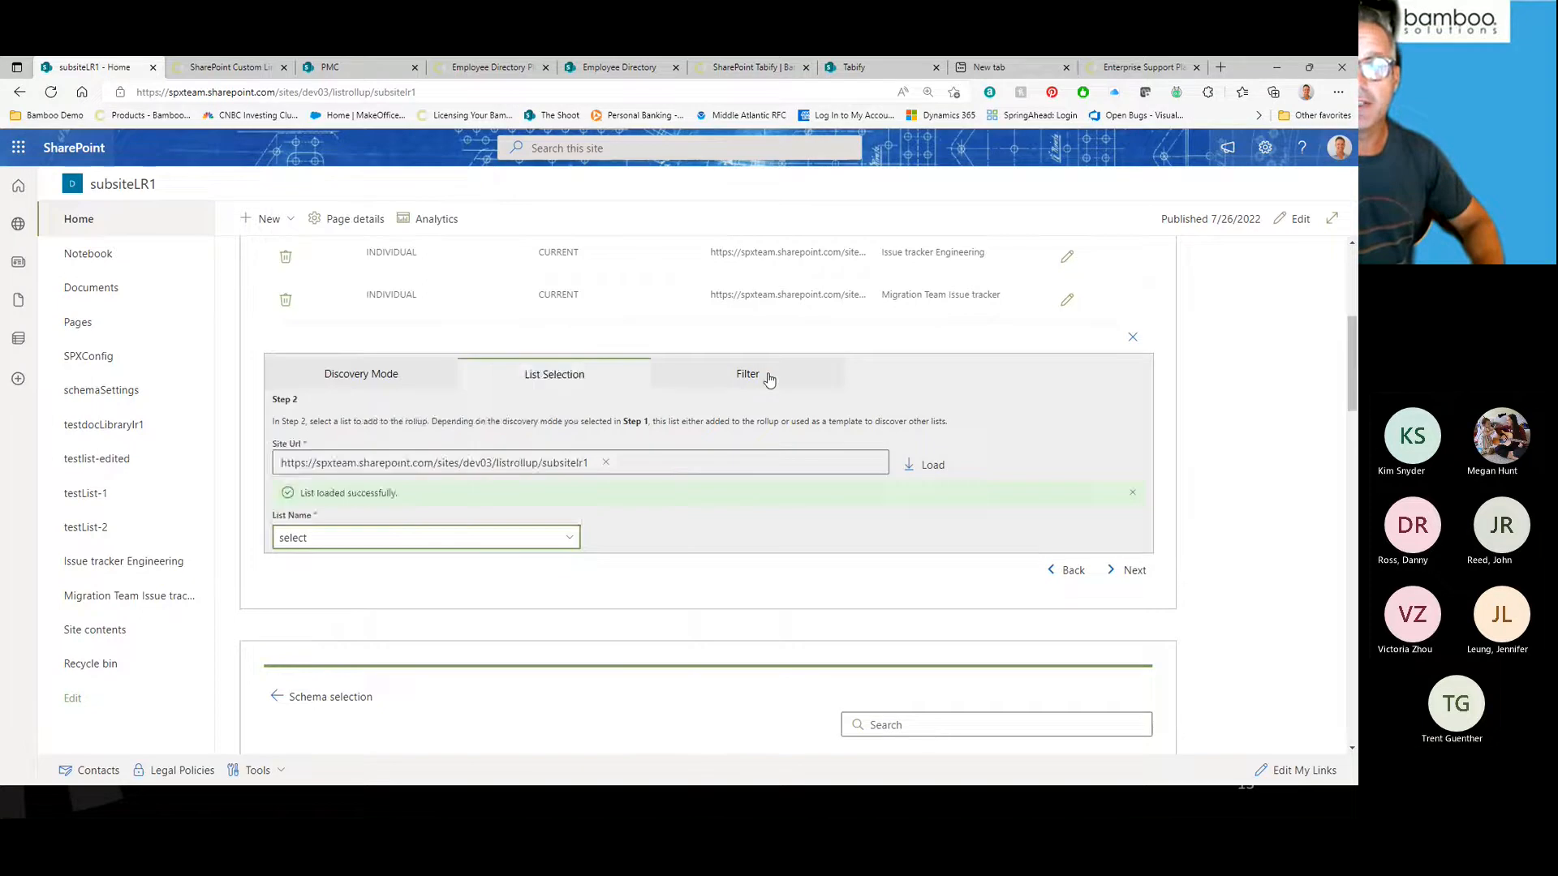
click(766, 376)
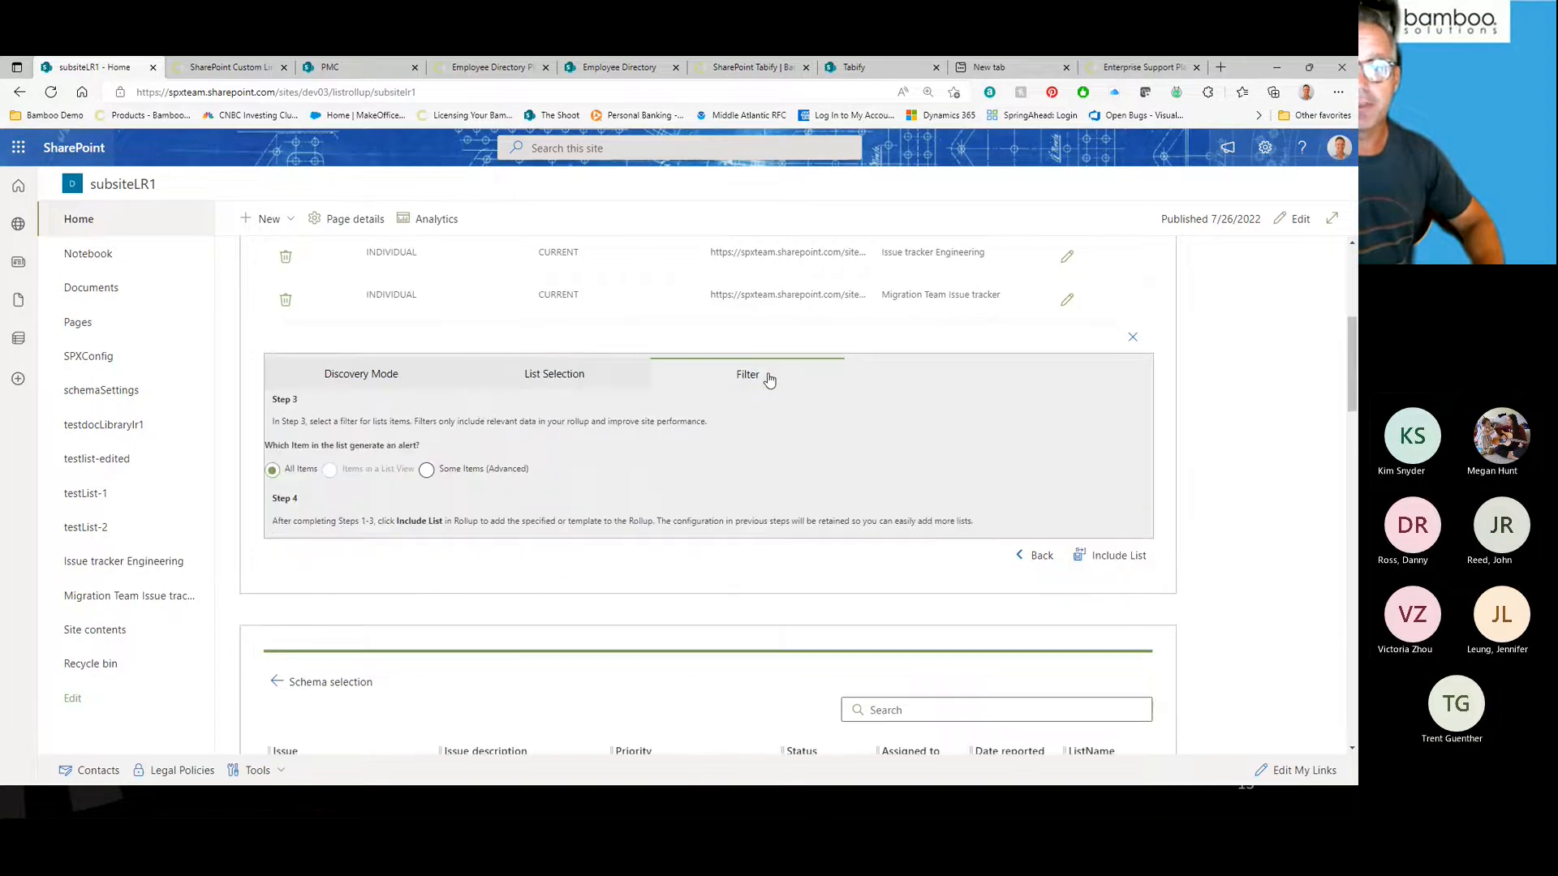
click(1130, 338)
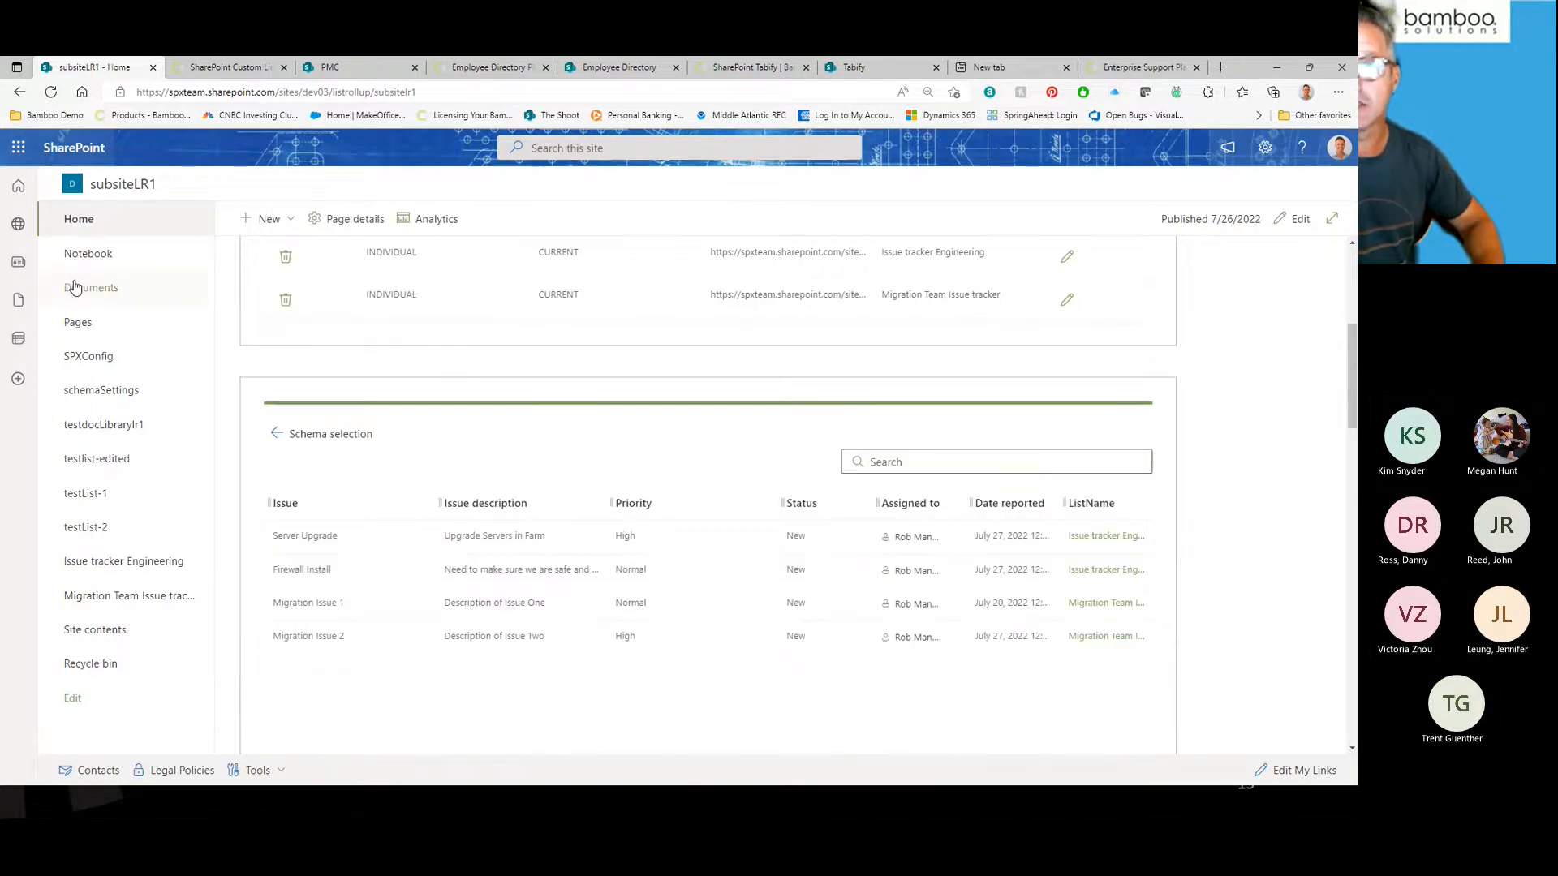
Step: Open the Issue tracker Engineering template list for editing and review its discovery mode, list selection and filter settings
click(1069, 258)
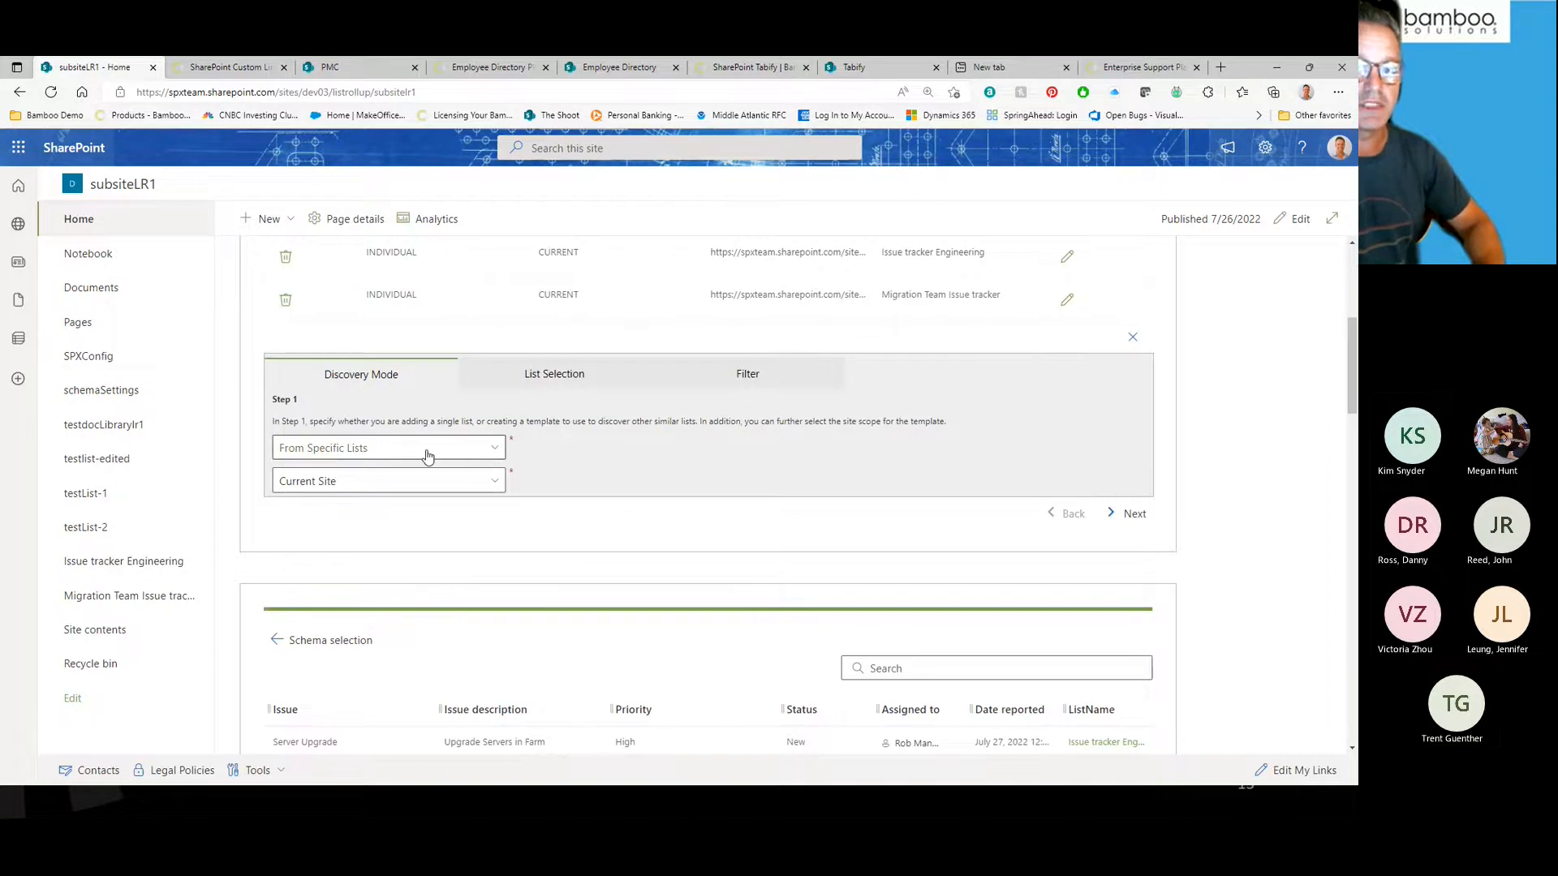
click(554, 375)
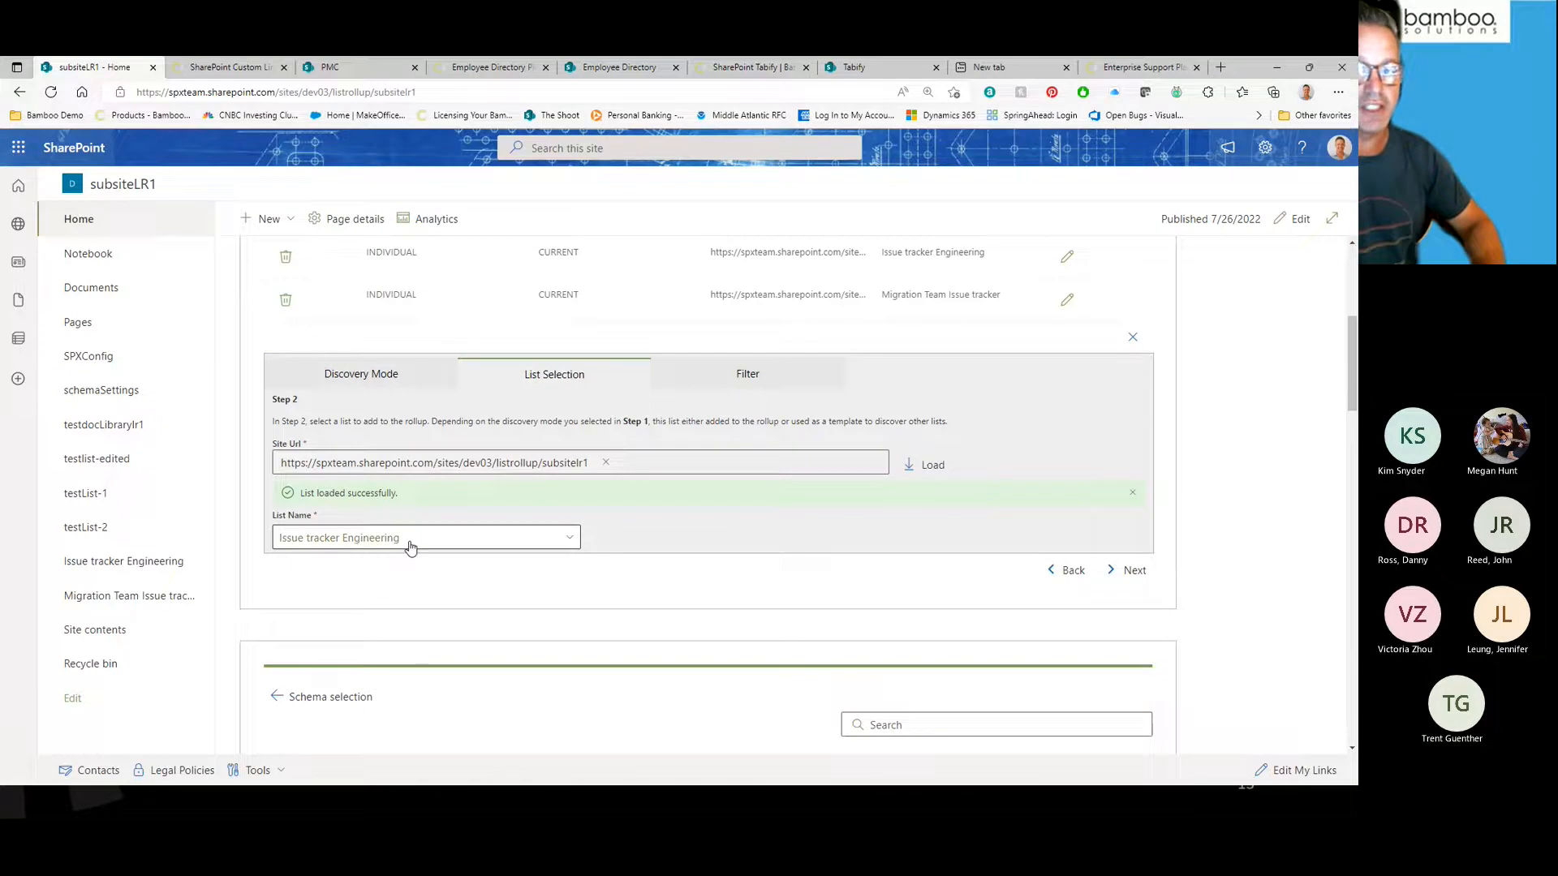
click(440, 541)
click(439, 540)
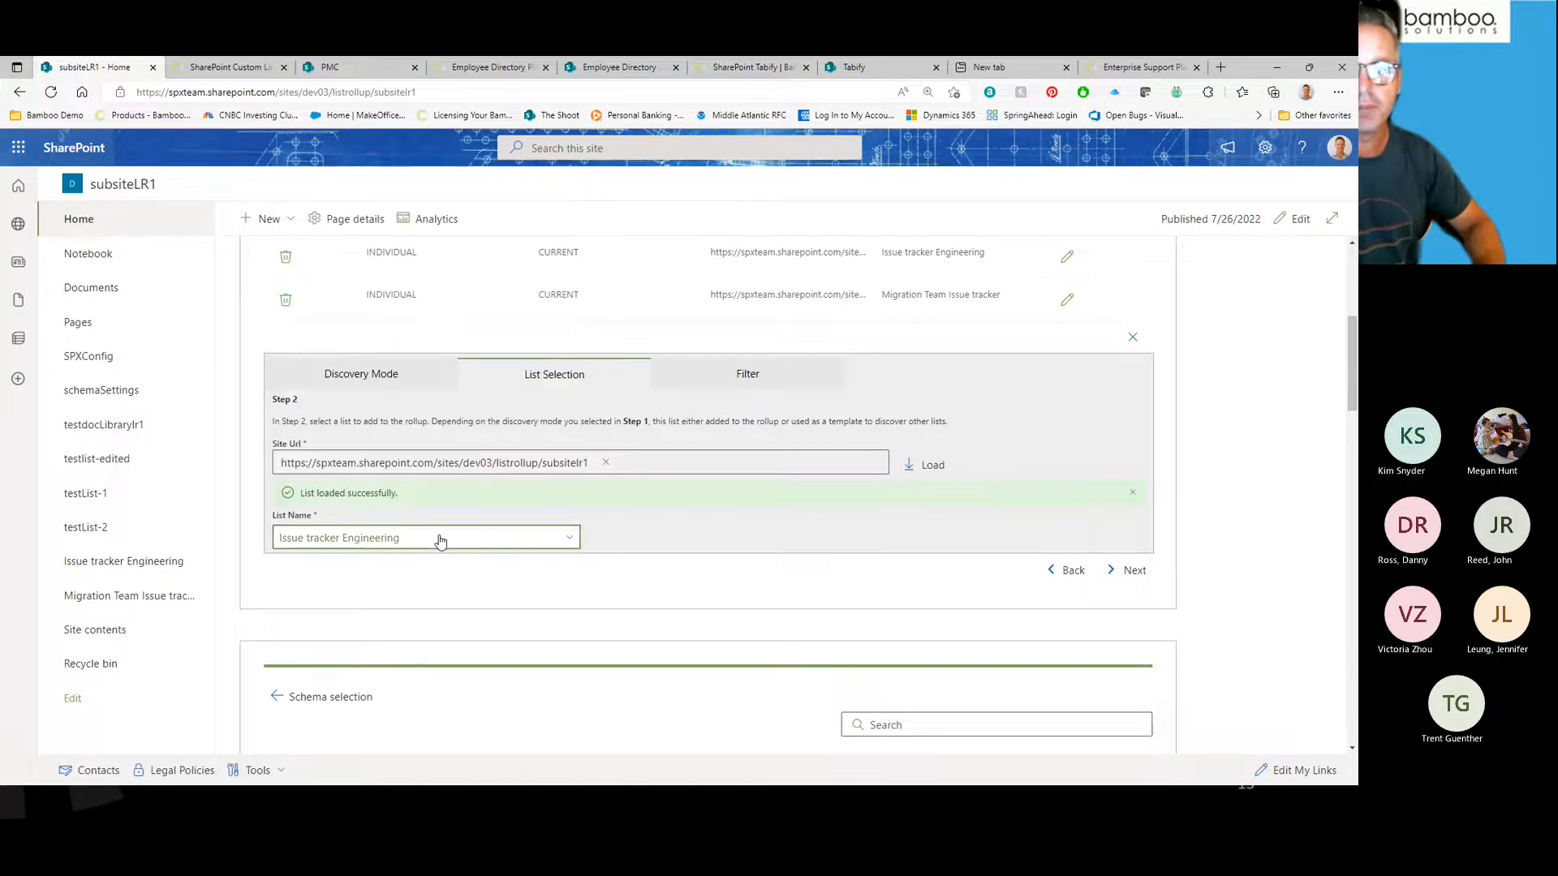
click(756, 380)
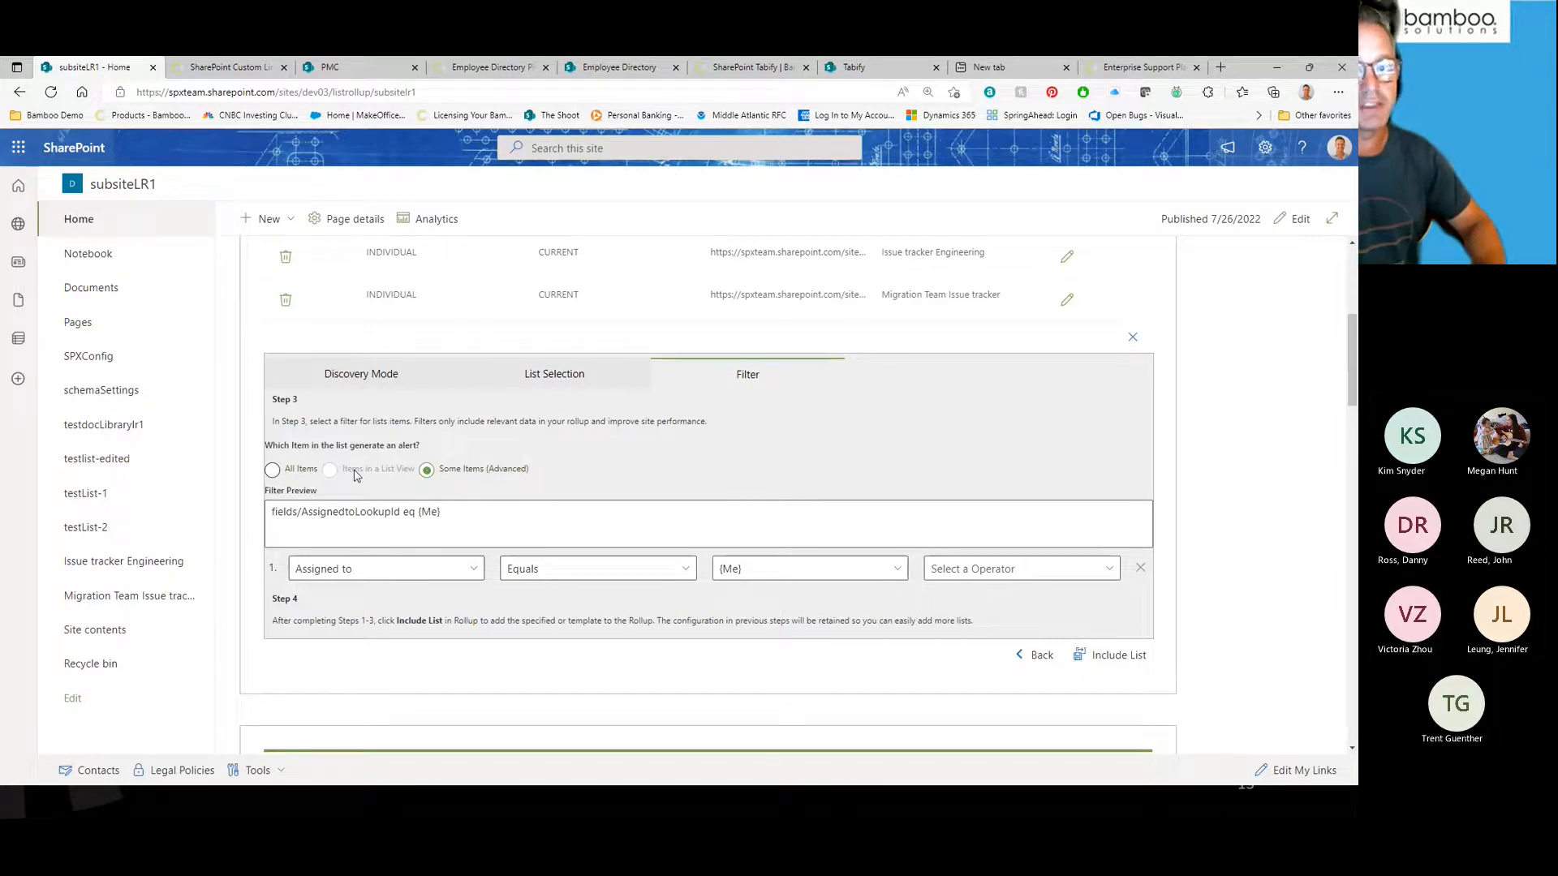
Step: Rebuild the Issue tracker Engineering filter as Assigned to Equals (Me), and close the list editor without including the list
scroll(357, 475, down, 1)
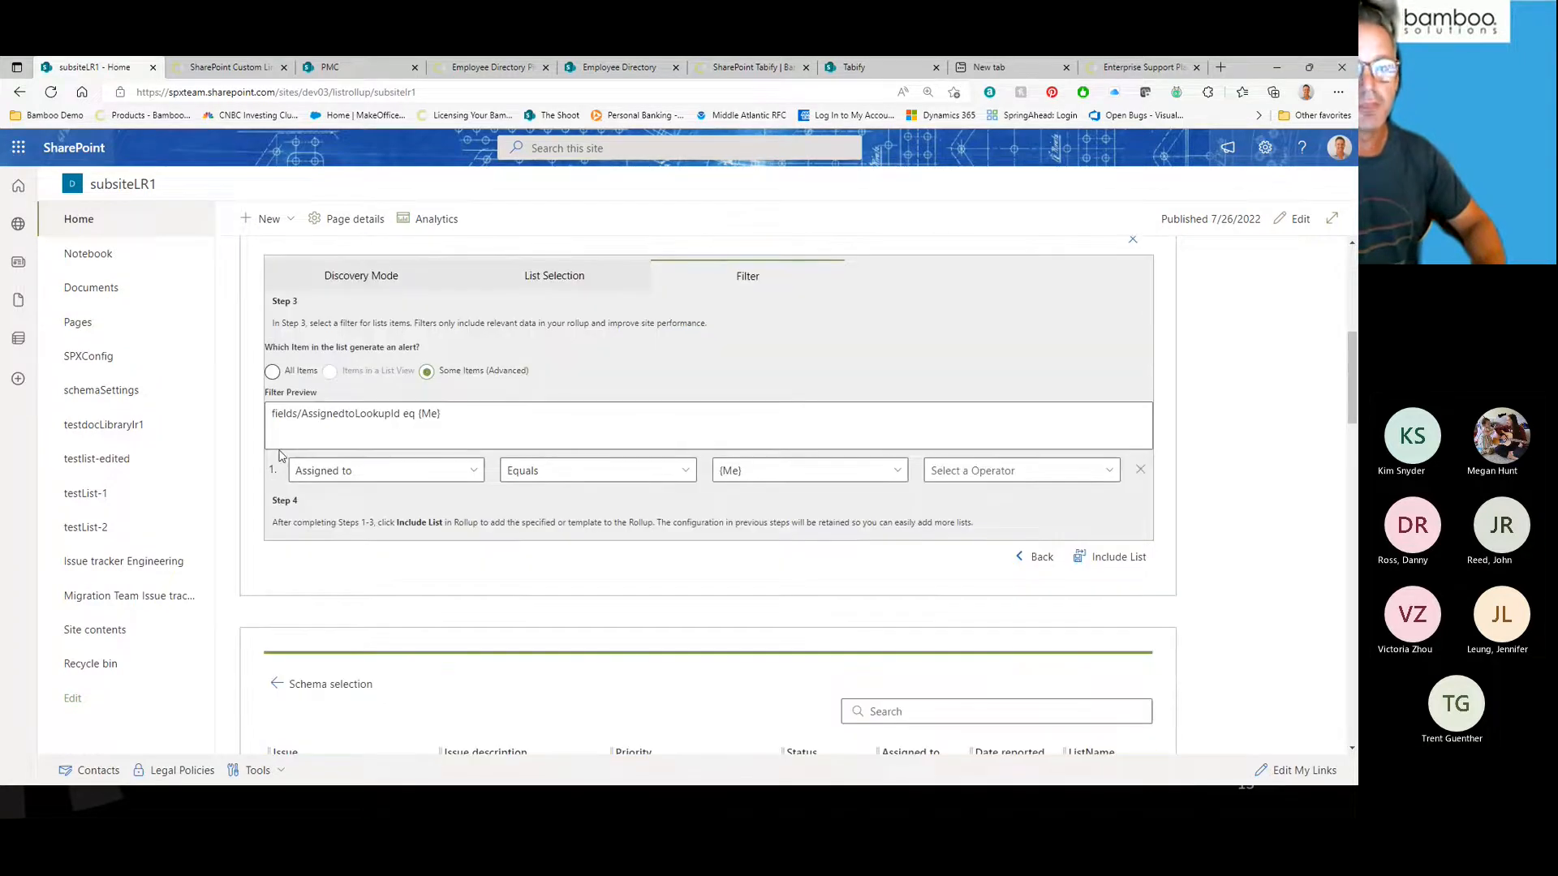
click(378, 473)
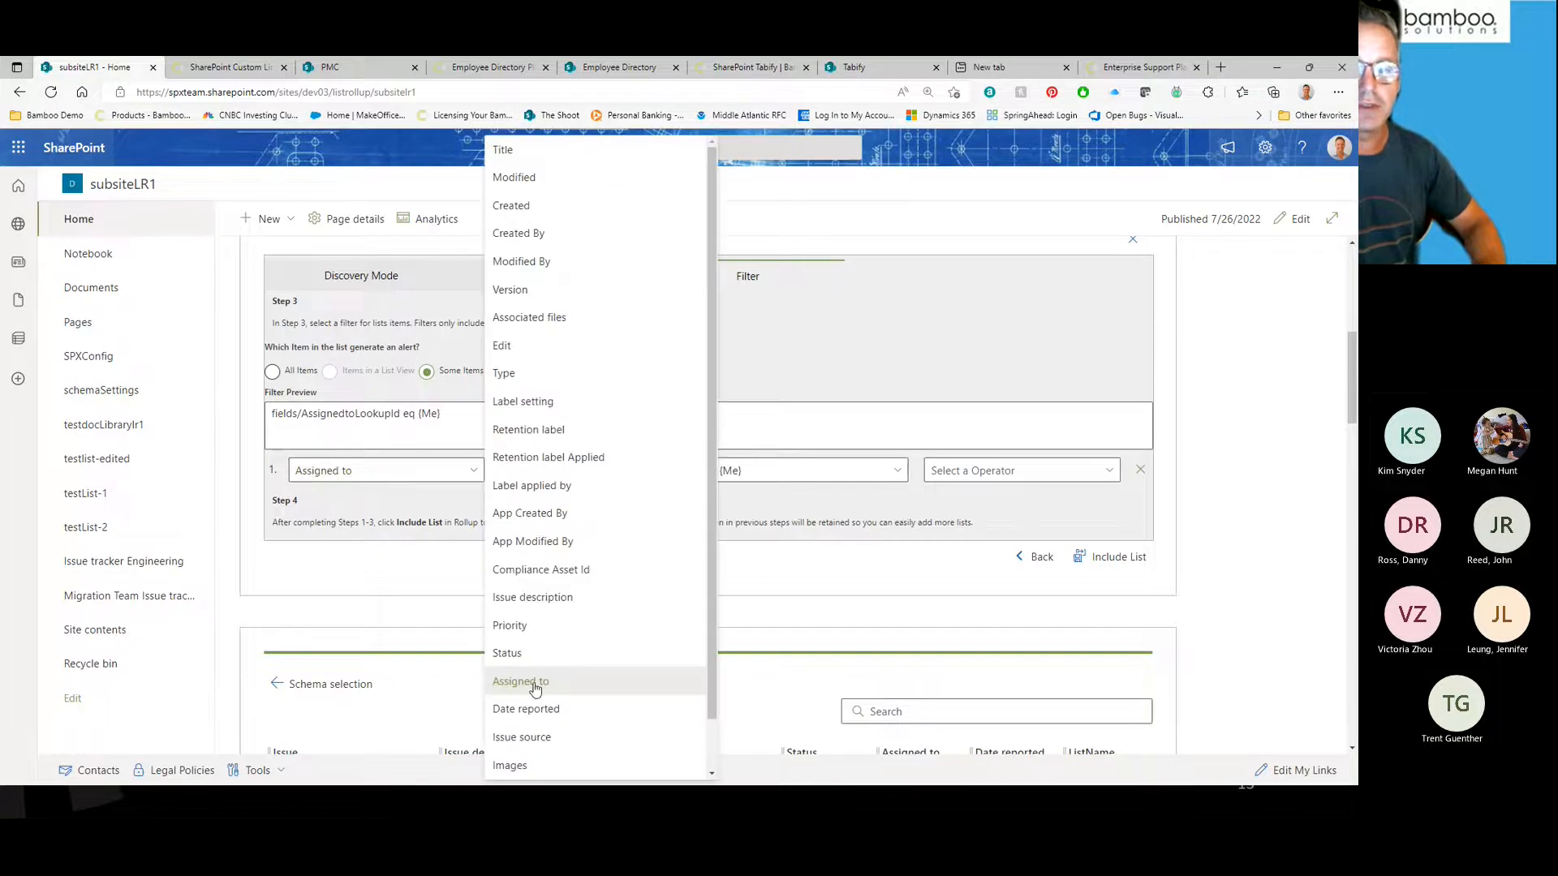
click(535, 685)
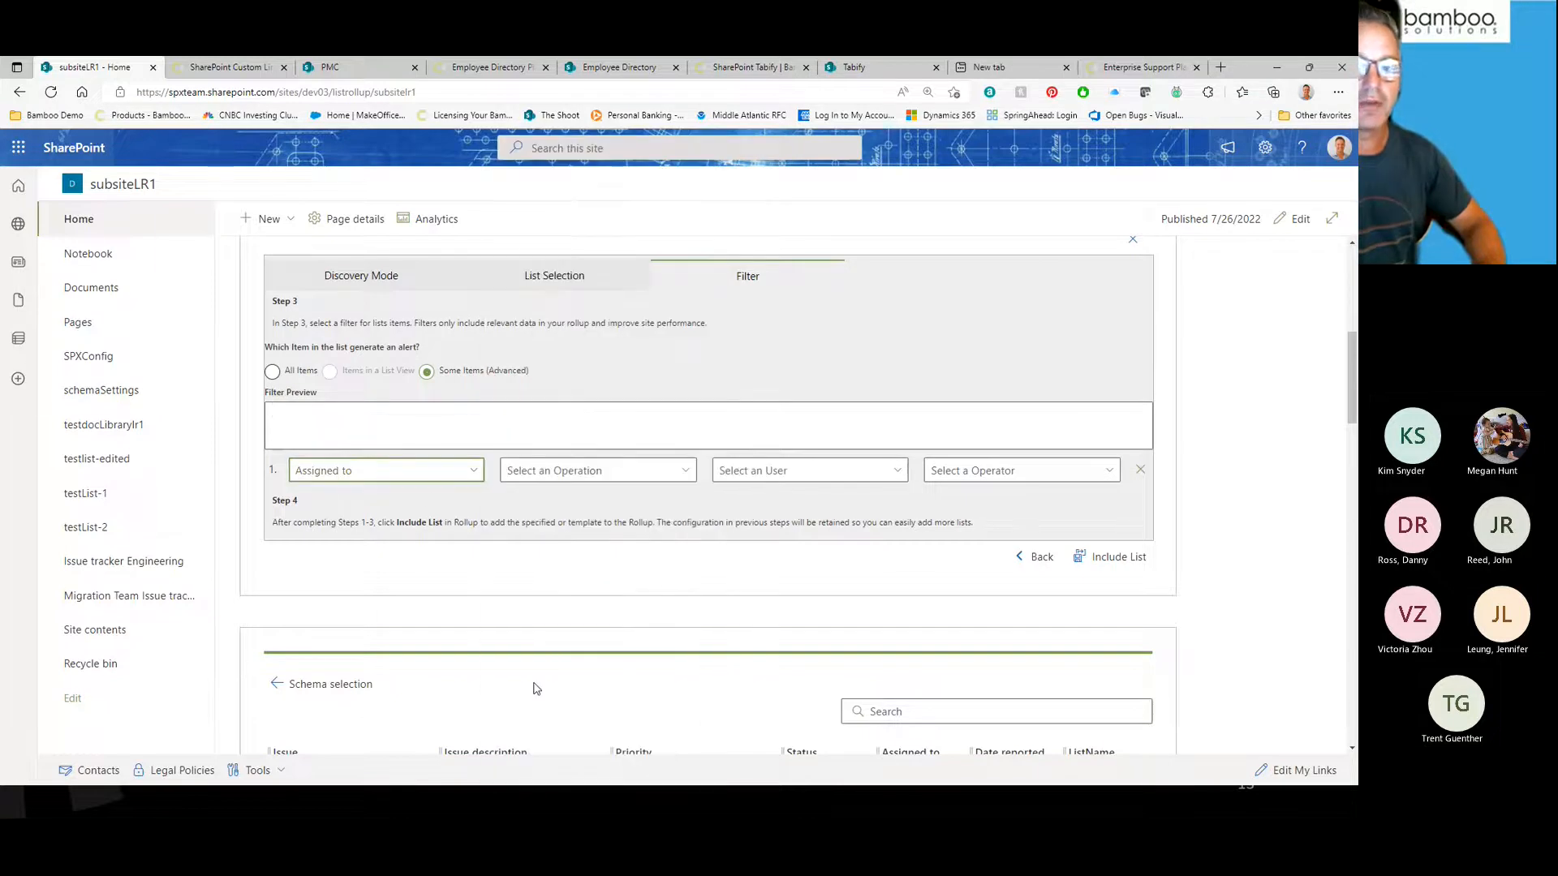
click(573, 474)
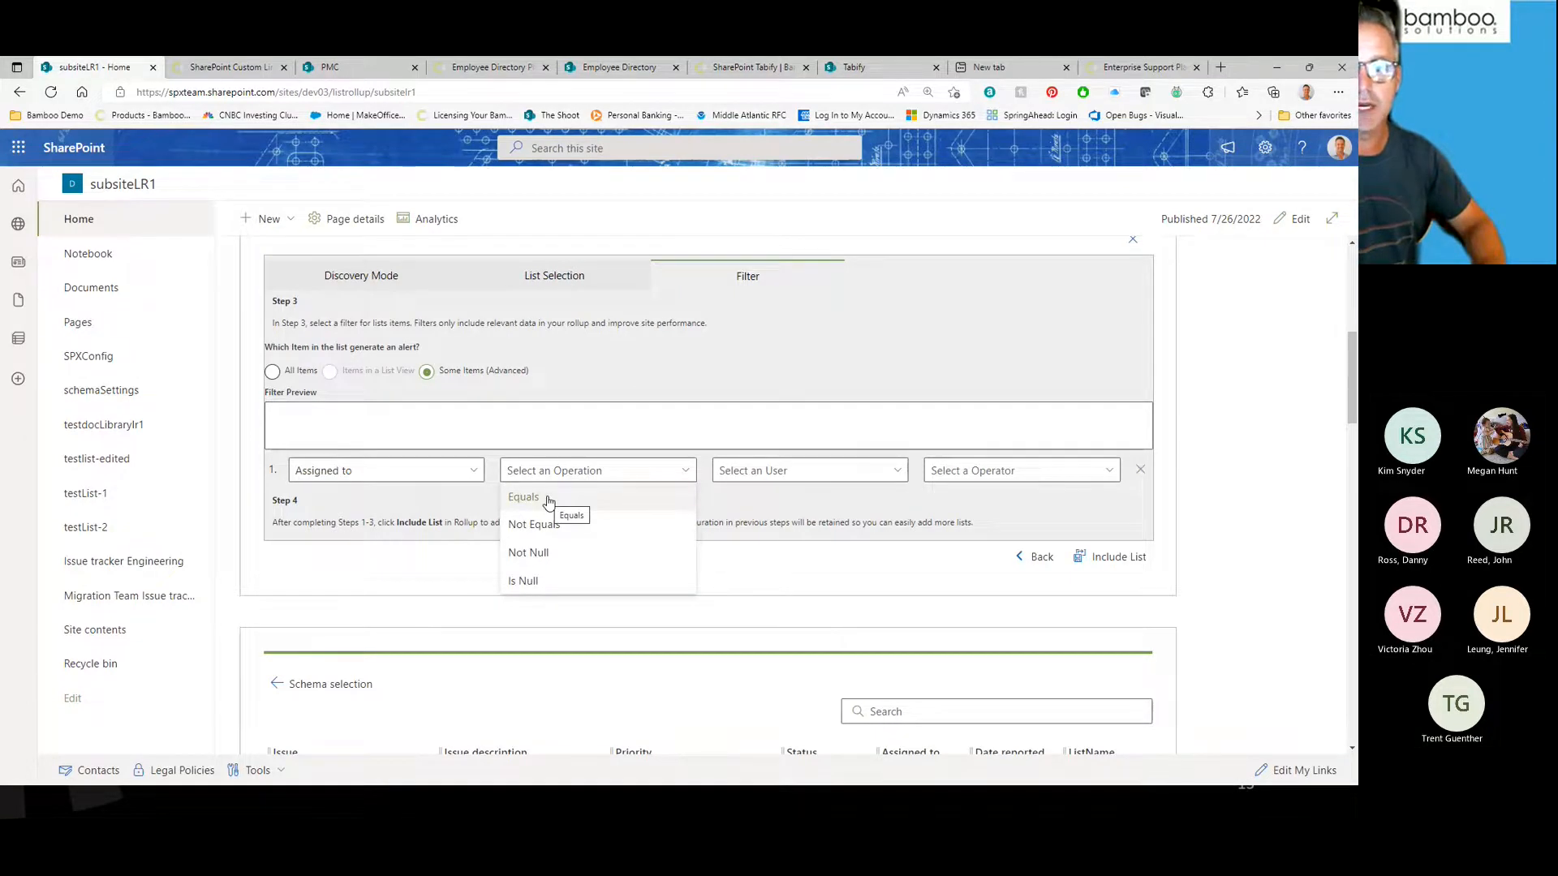
click(523, 497)
click(775, 472)
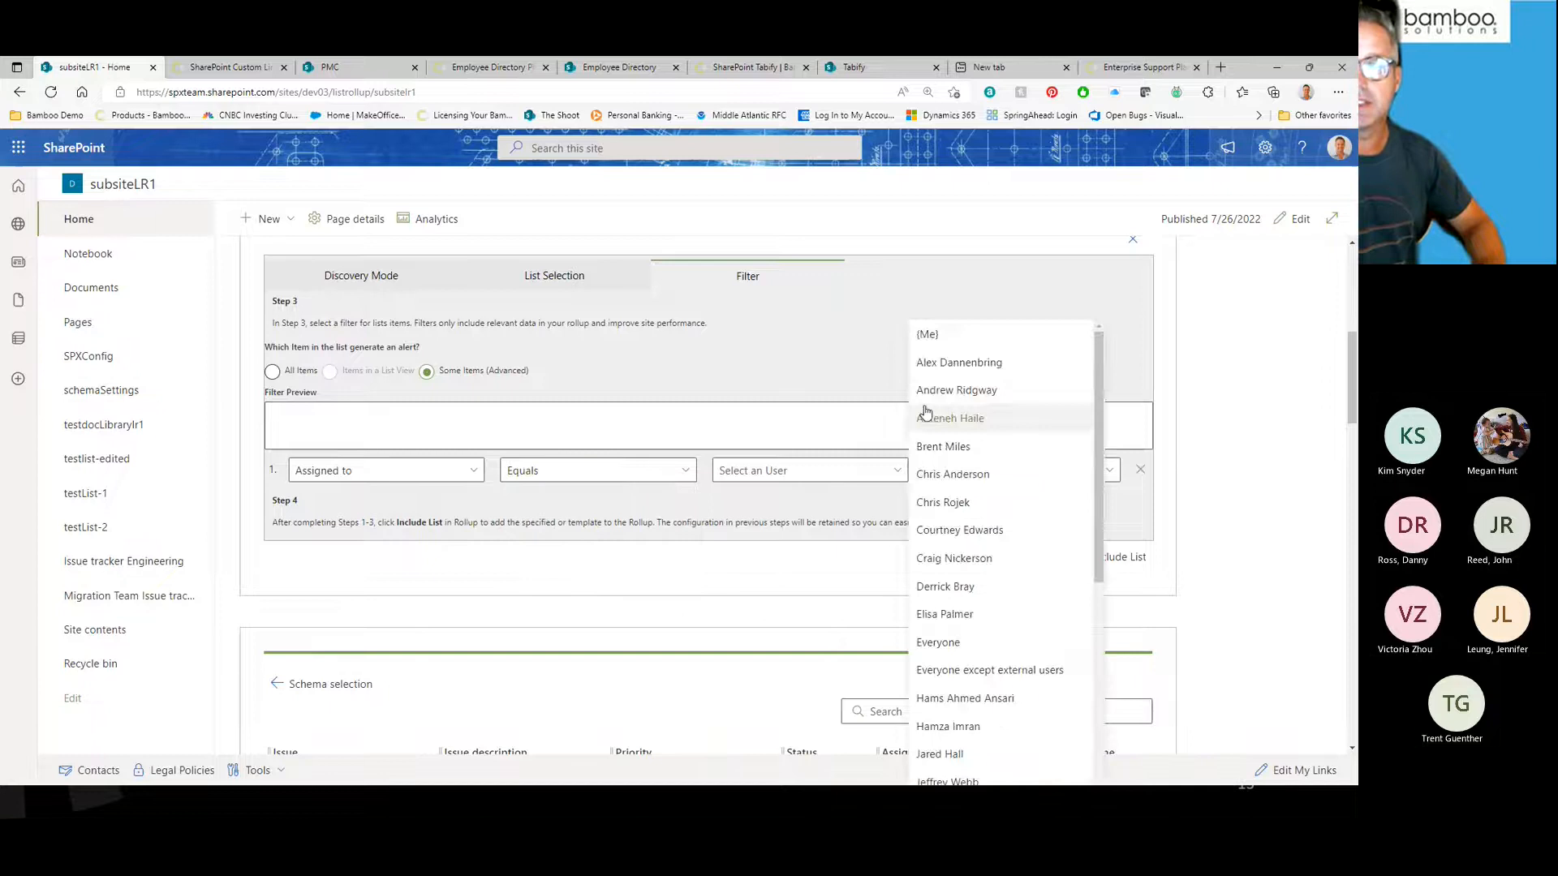
click(967, 346)
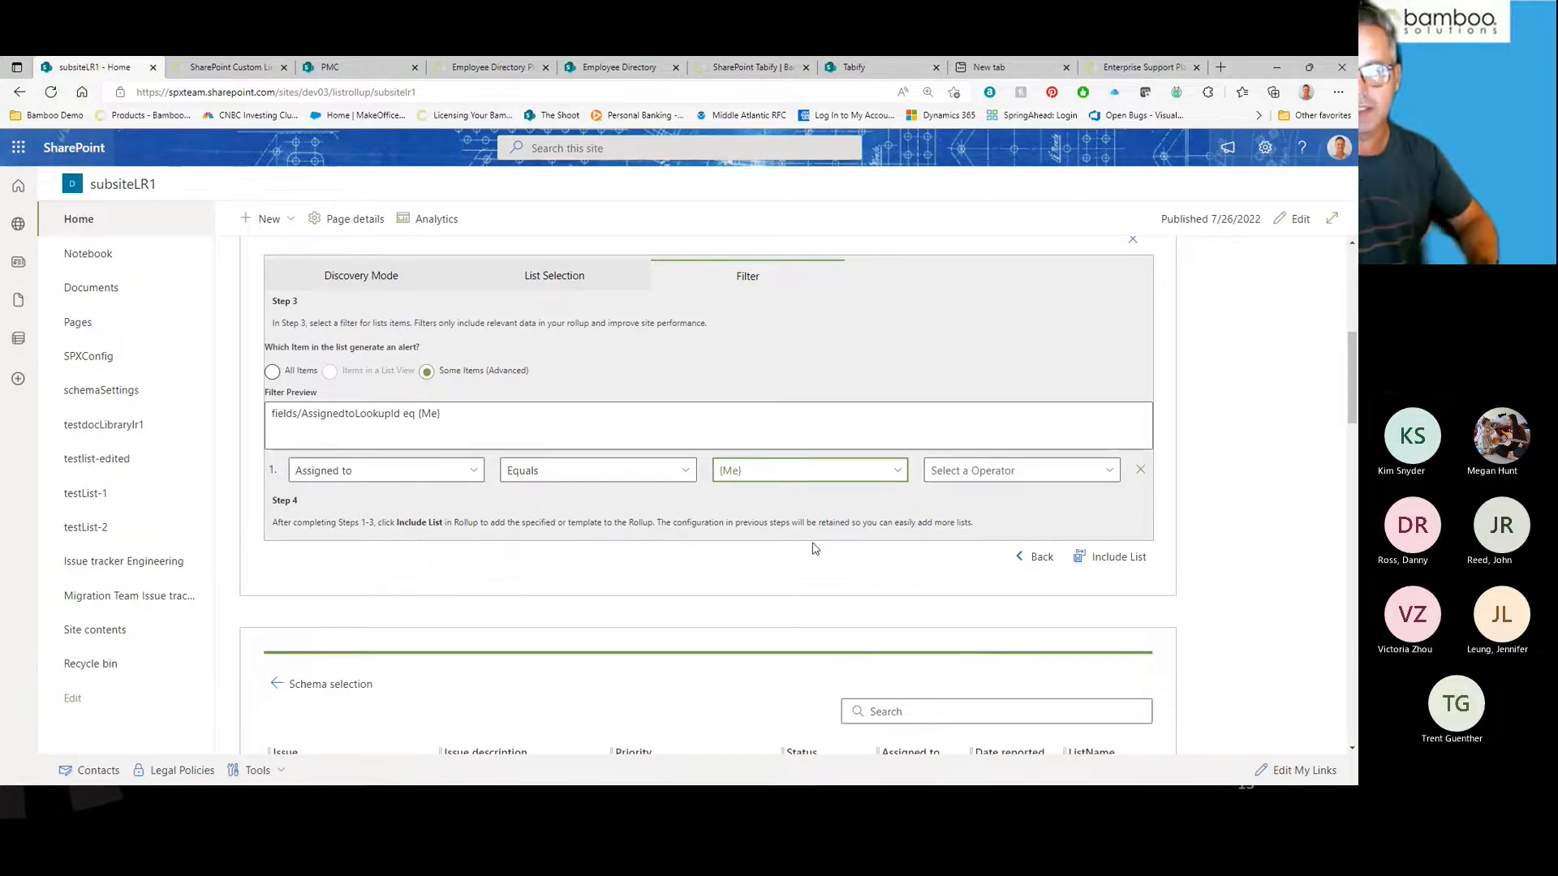
click(1133, 240)
Step: Reopen the grid view's schema selection form and review the grid view name, site URL and associated schema
scroll(707, 505, up, 2)
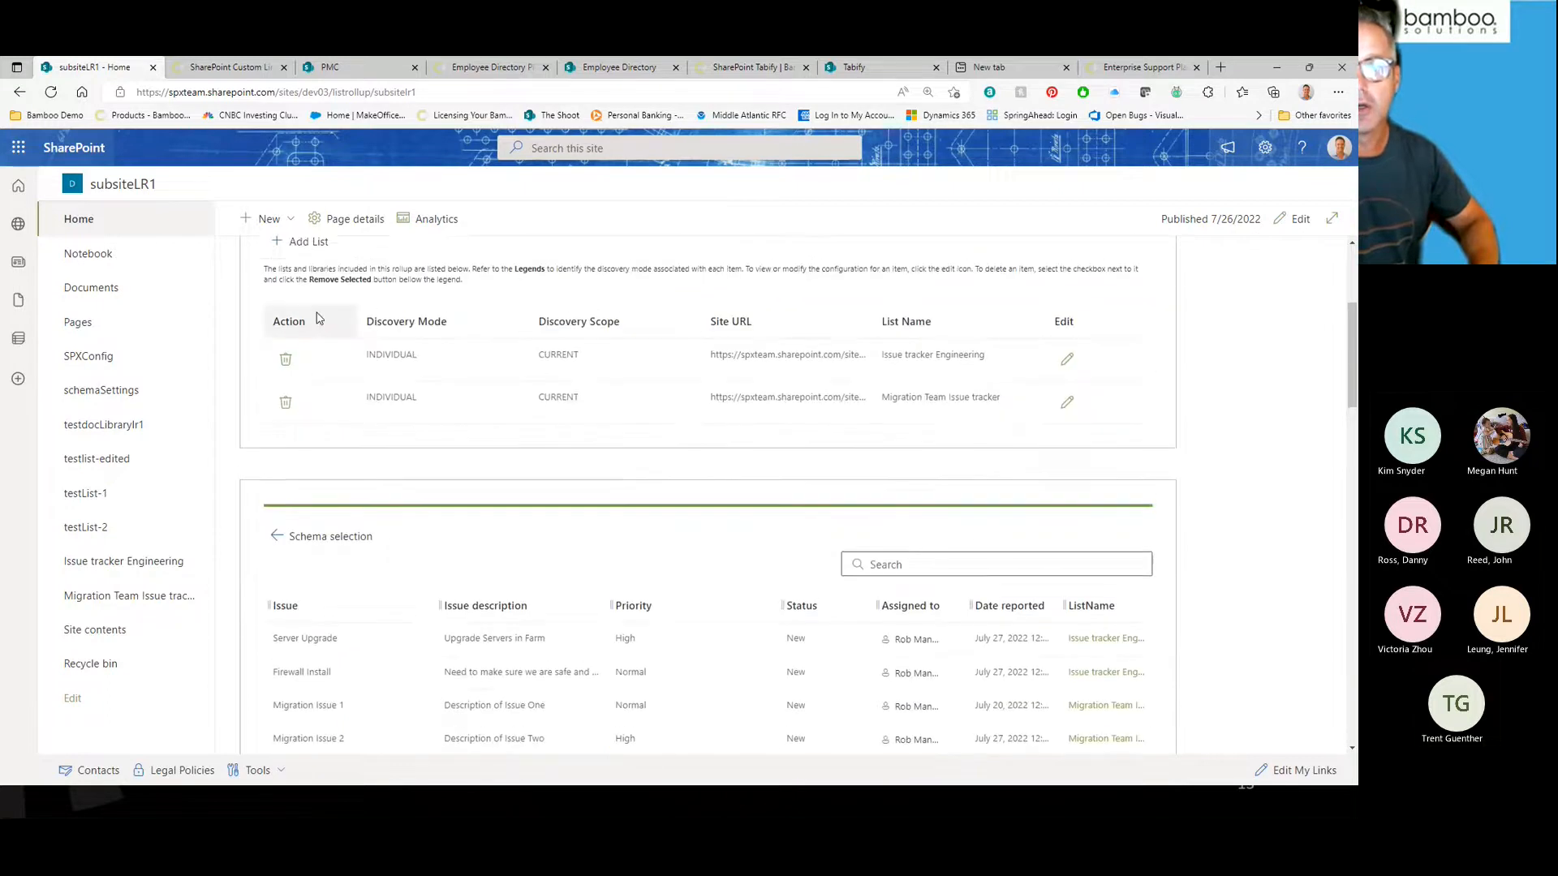
click(305, 529)
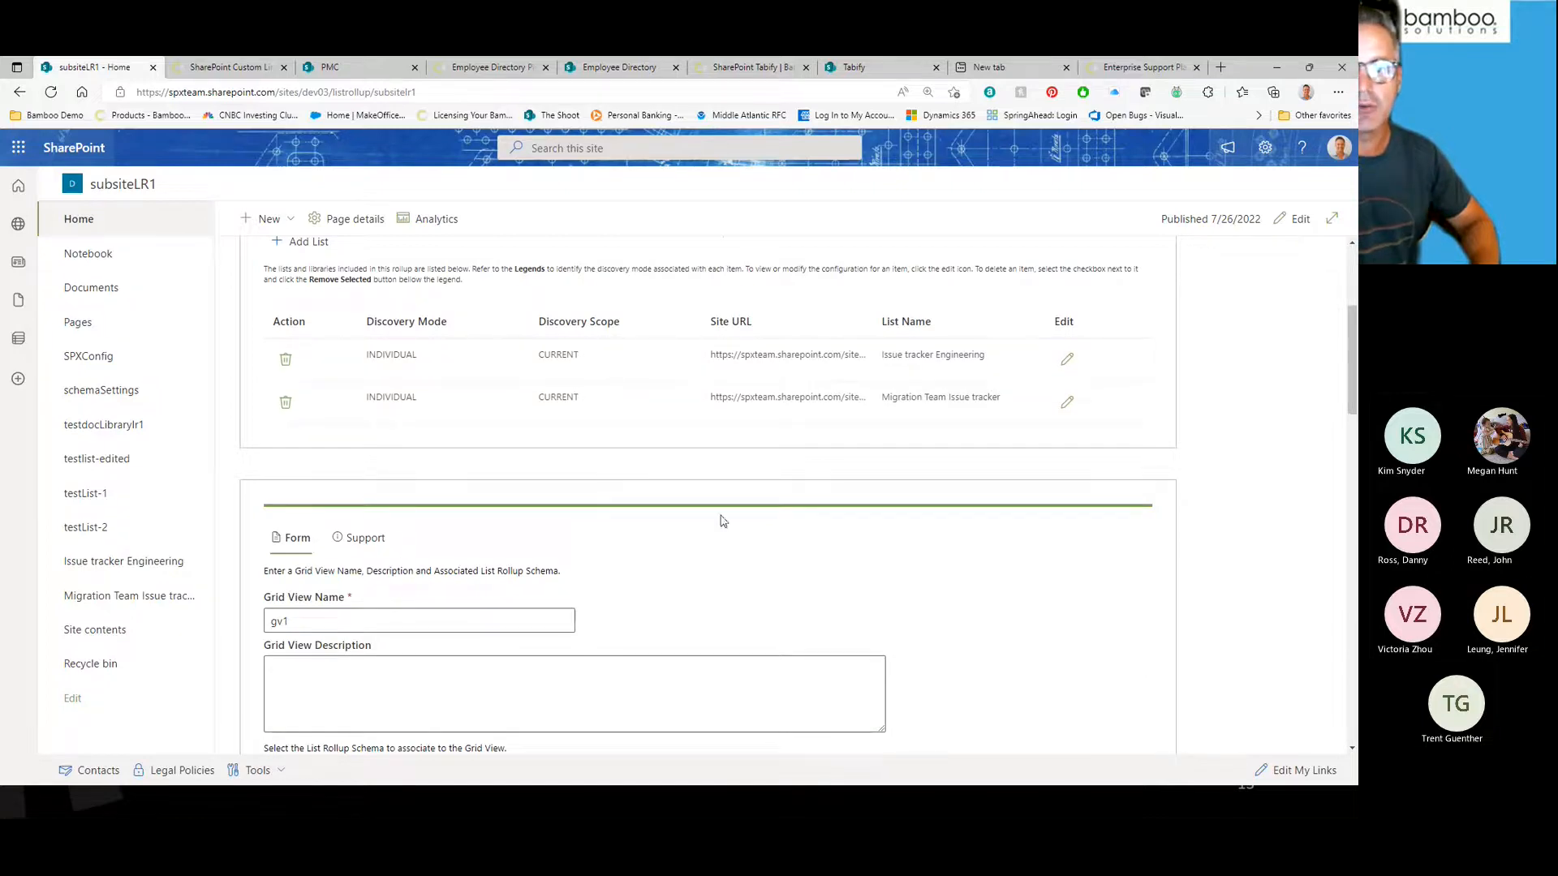
scroll(814, 490, down, 3)
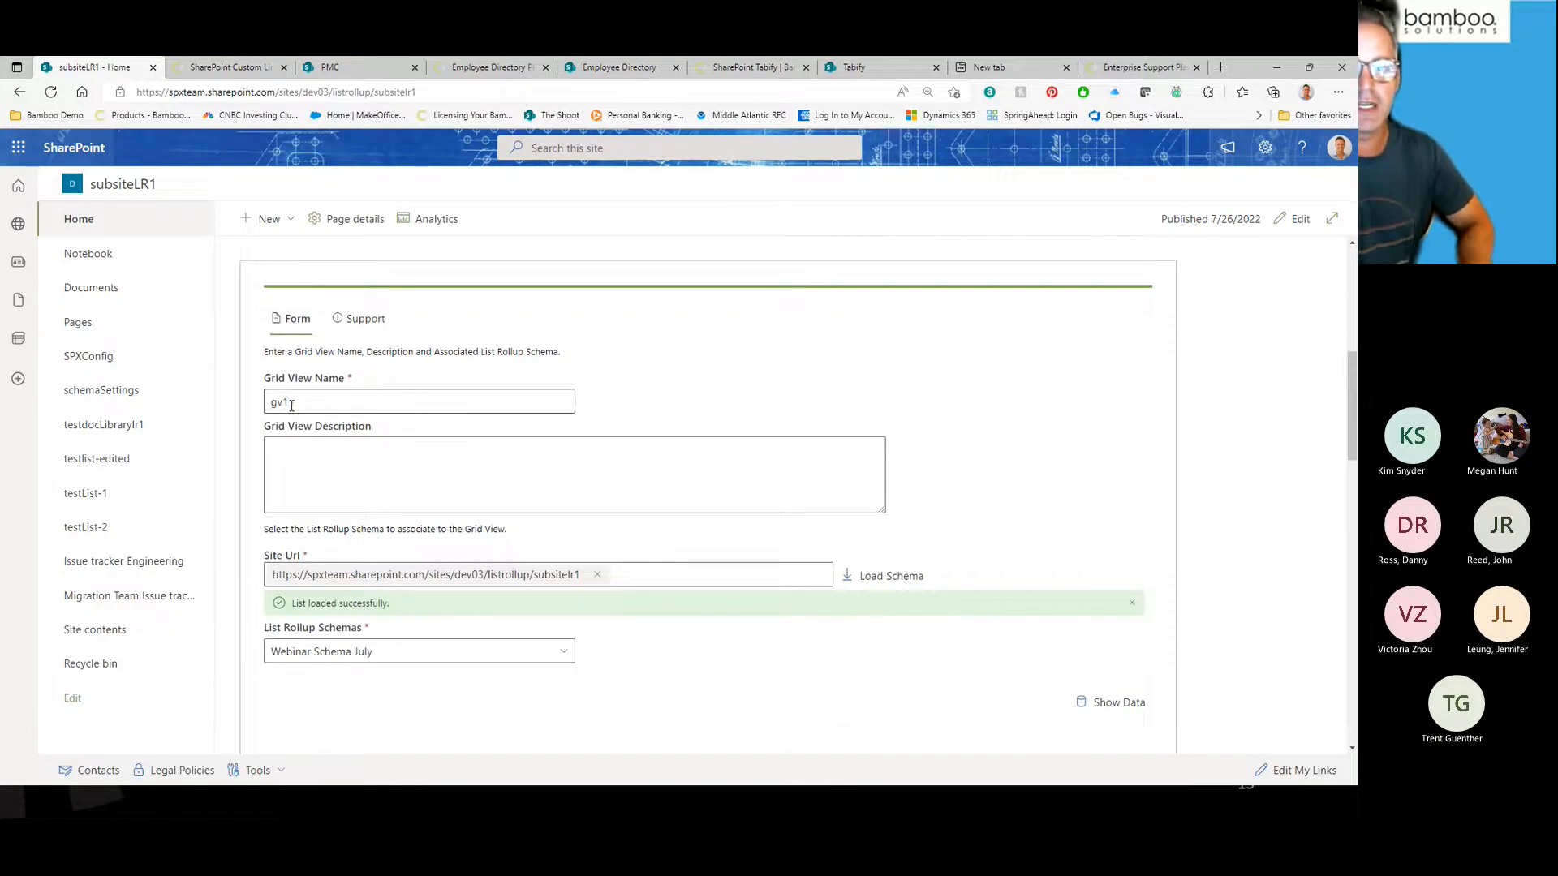
Step: Rename the grid view as Issue Lists
drag(291, 405, 238, 411)
click(1184, 440)
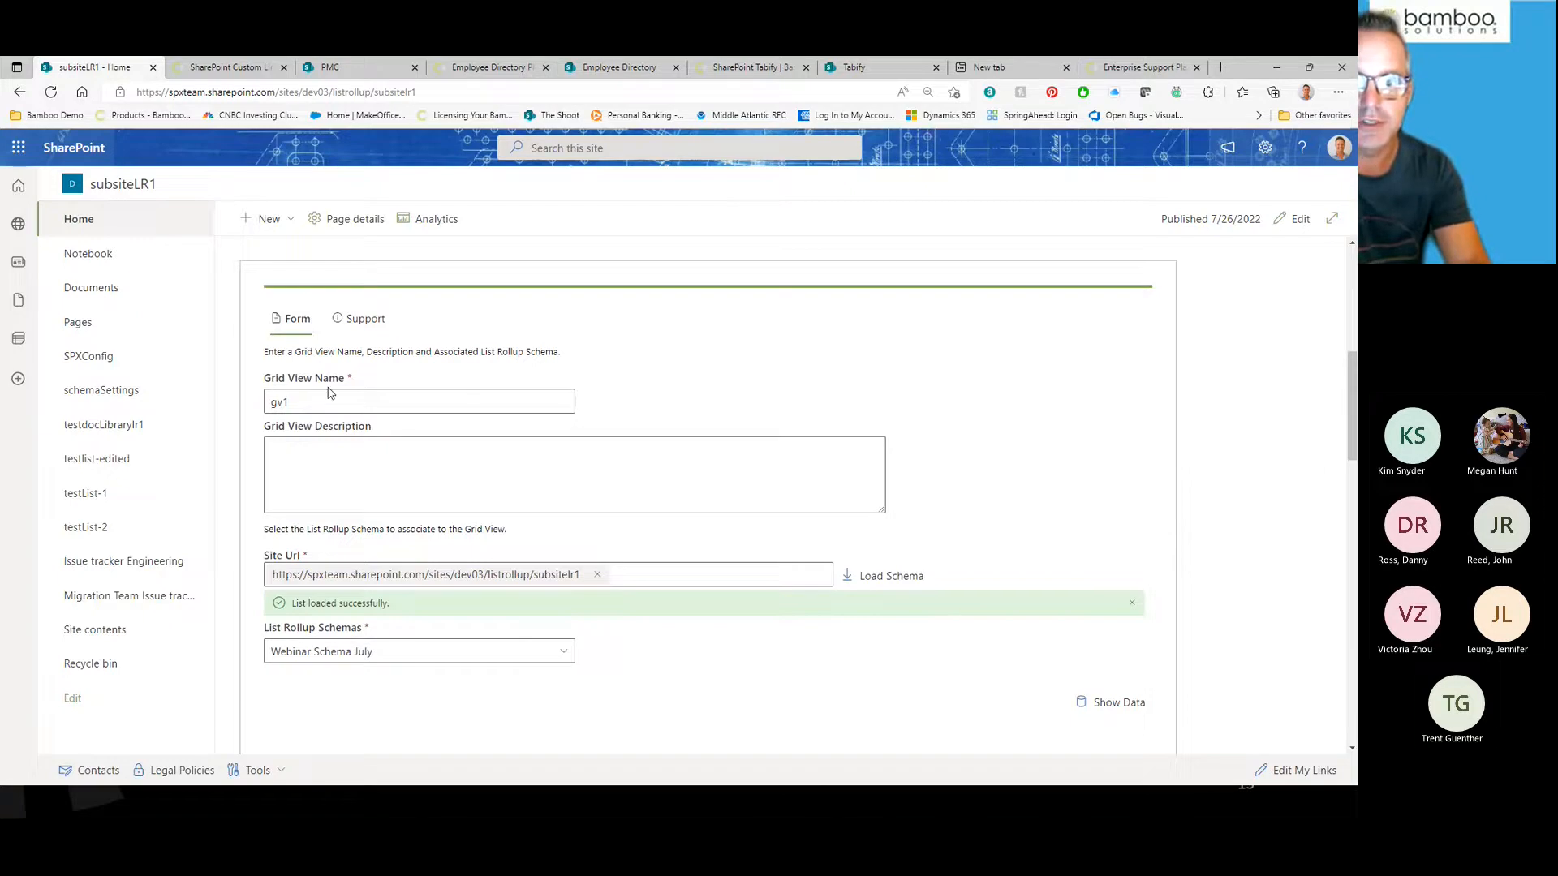
drag(329, 392, 254, 410)
text(ls)
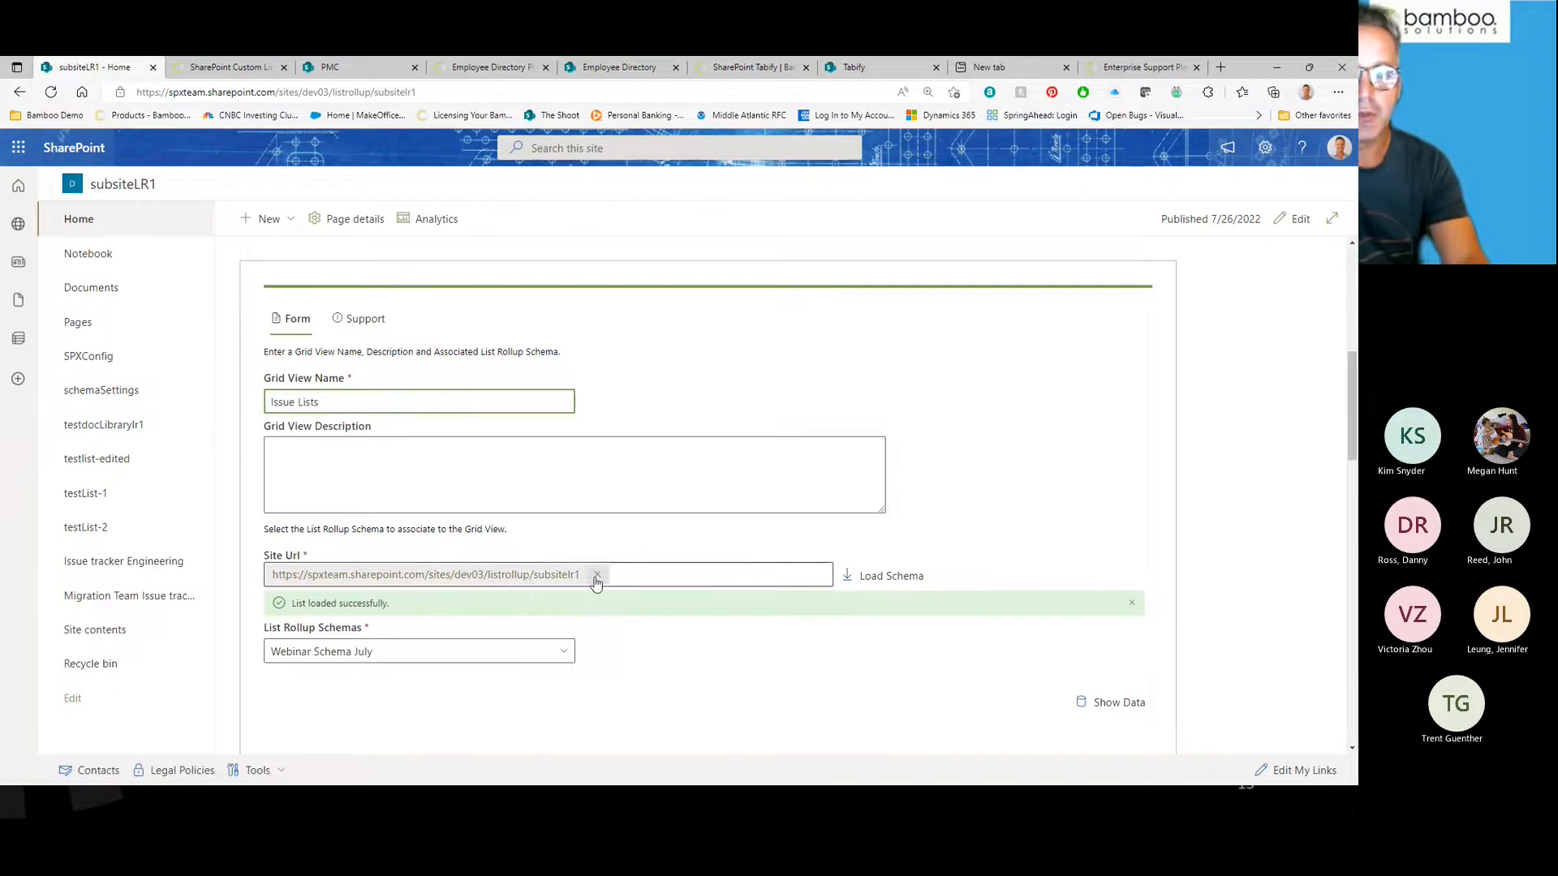
Step: Close the Webinar Schema July schema design without updating it
scroll(539, 421, up, 3)
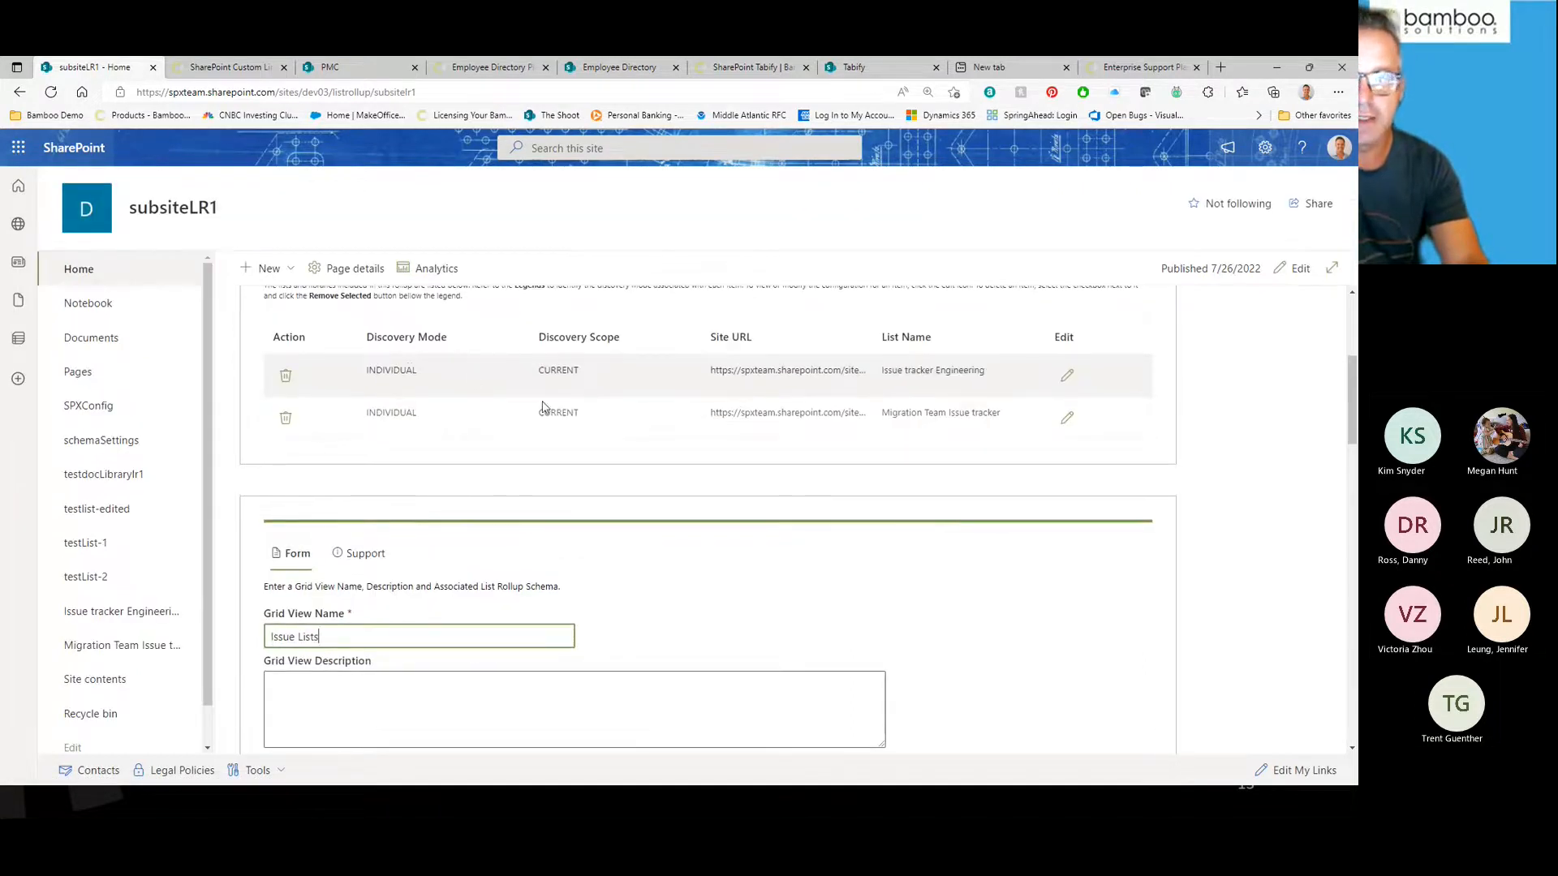
scroll(544, 406, up, 4)
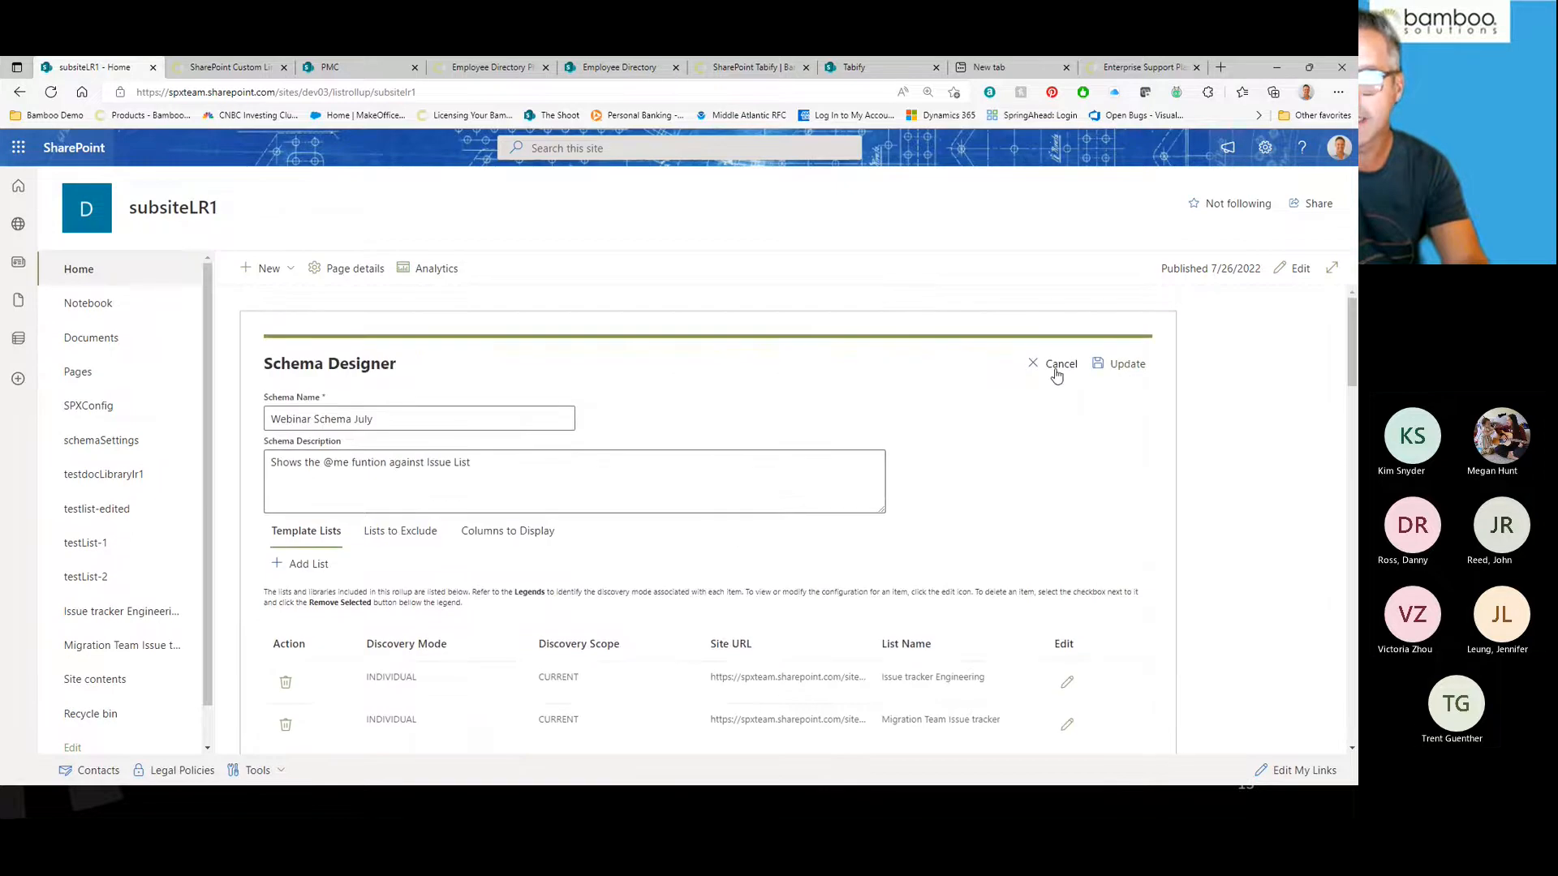
click(1054, 372)
Step: Select Webinar Schema July as the Issue Lists grid view's rollup schema and show its data
scroll(584, 598, down, 6)
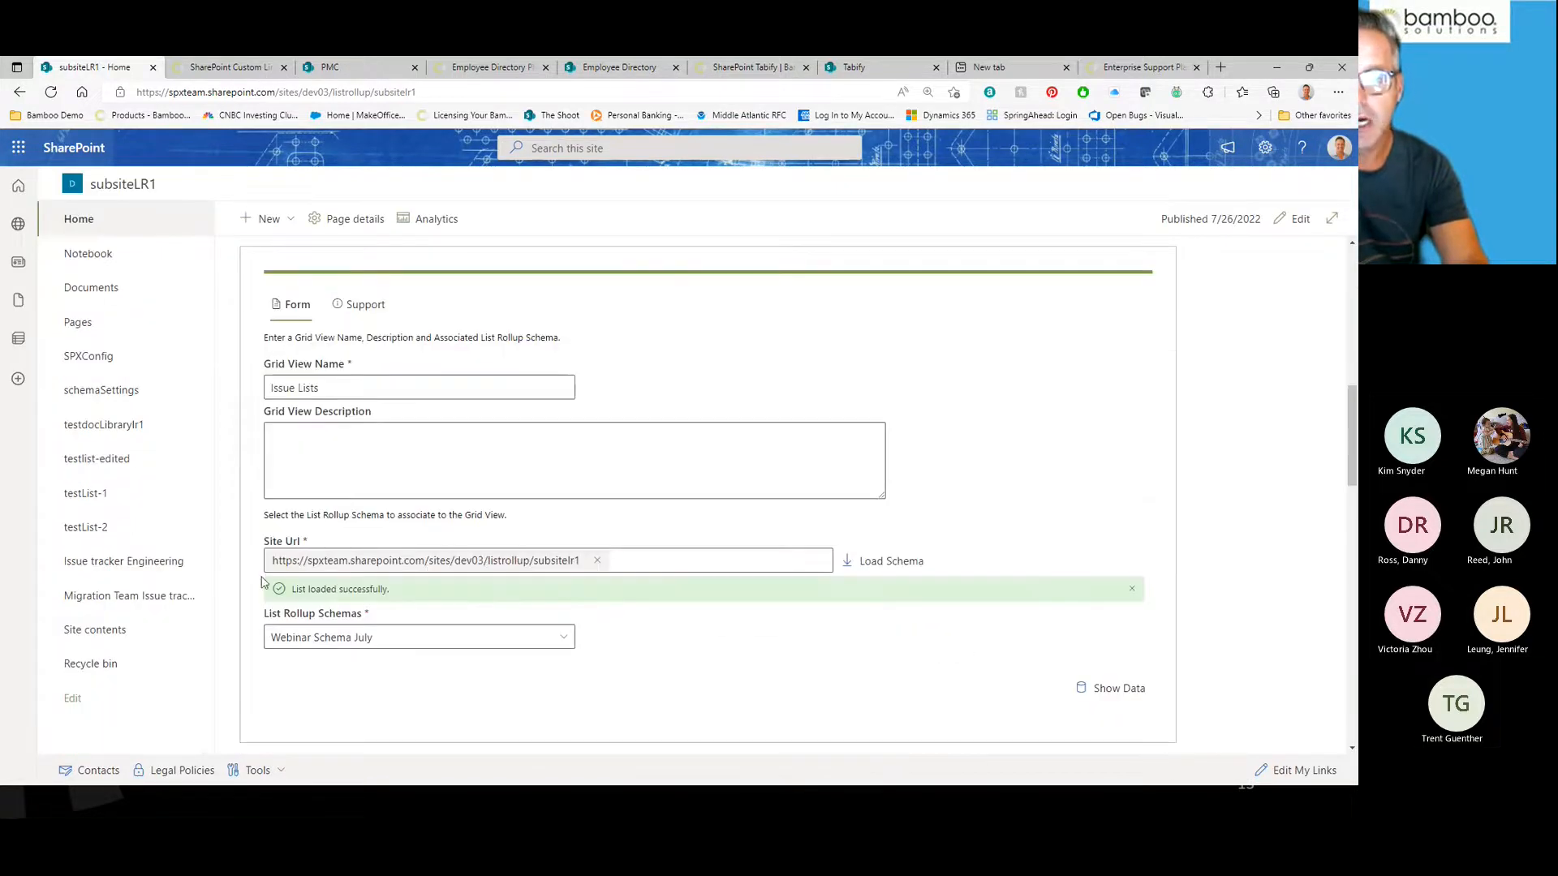
click(393, 643)
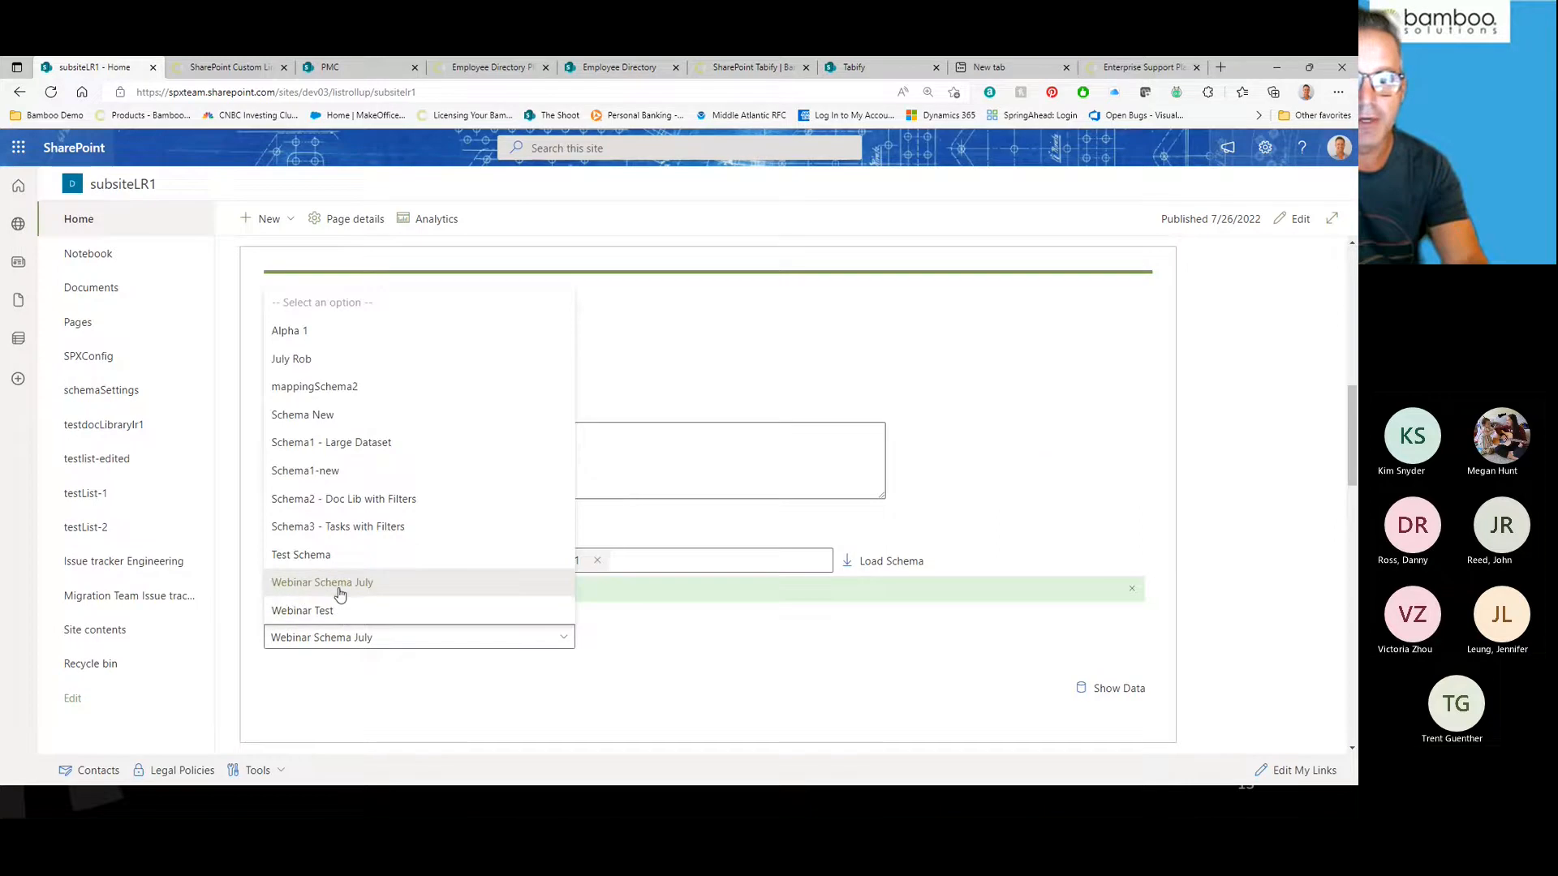
click(339, 590)
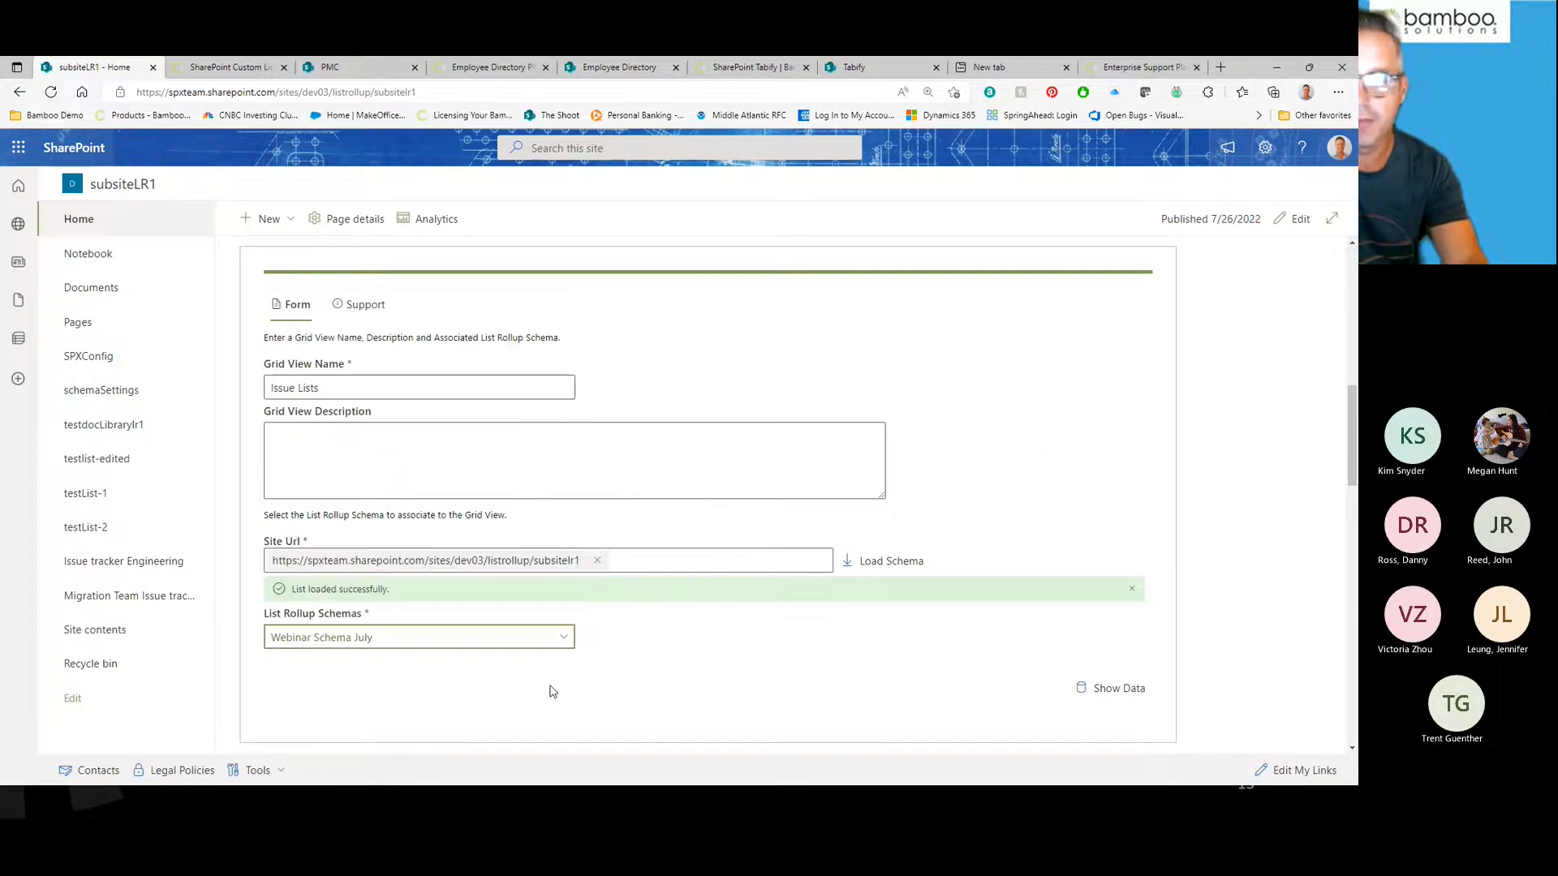
click(1113, 688)
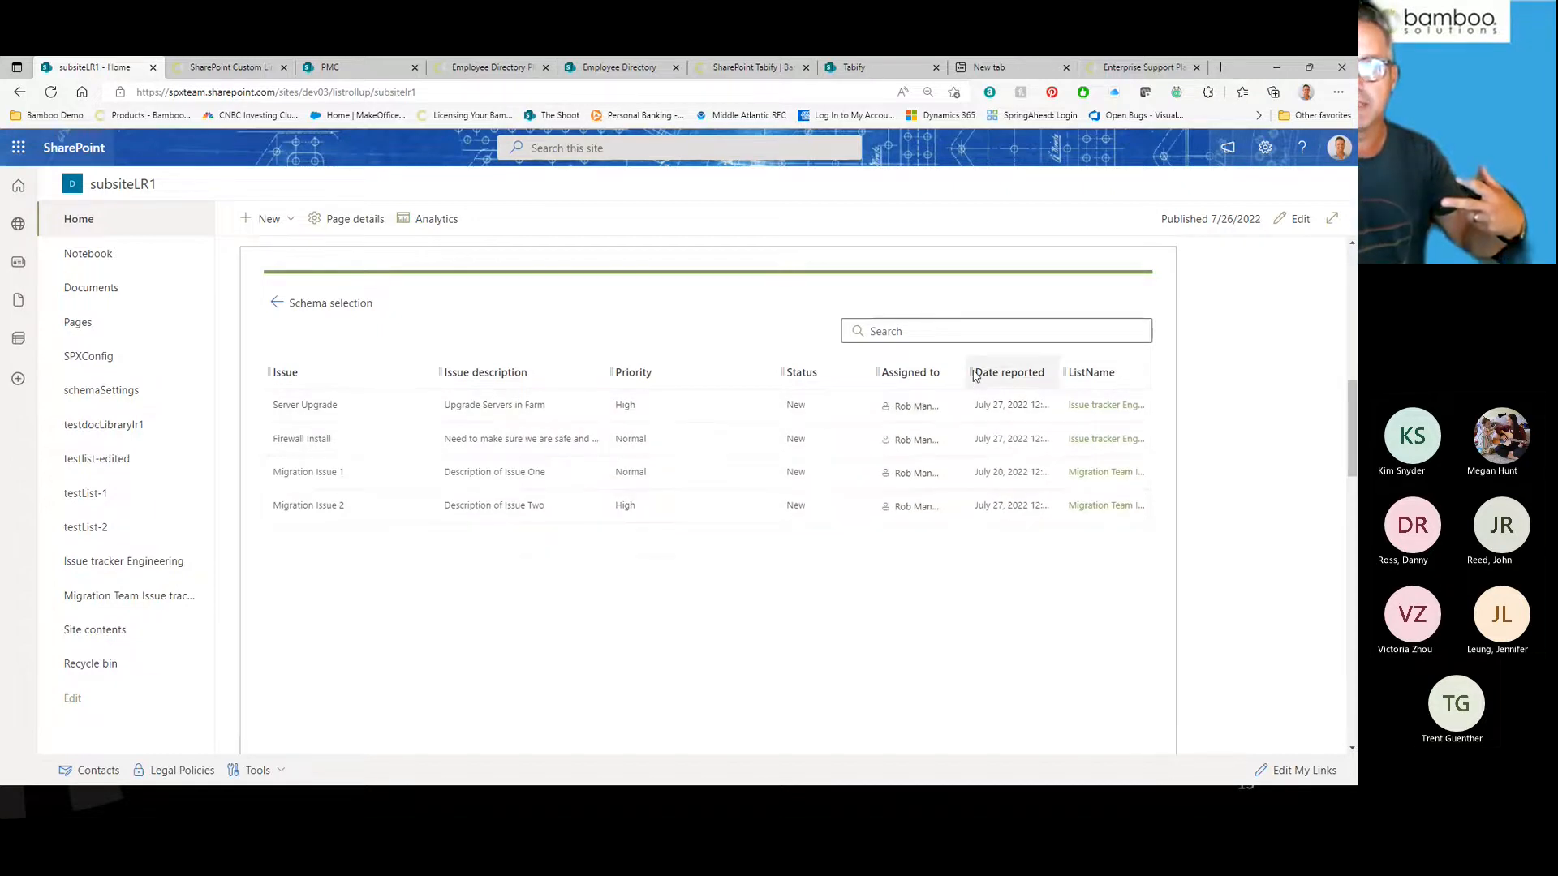
Step: Widen the grid's Assigned to column, and reorder the columns so Status precedes Priority and Issue description precedes Issue
drag(967, 373, 1032, 374)
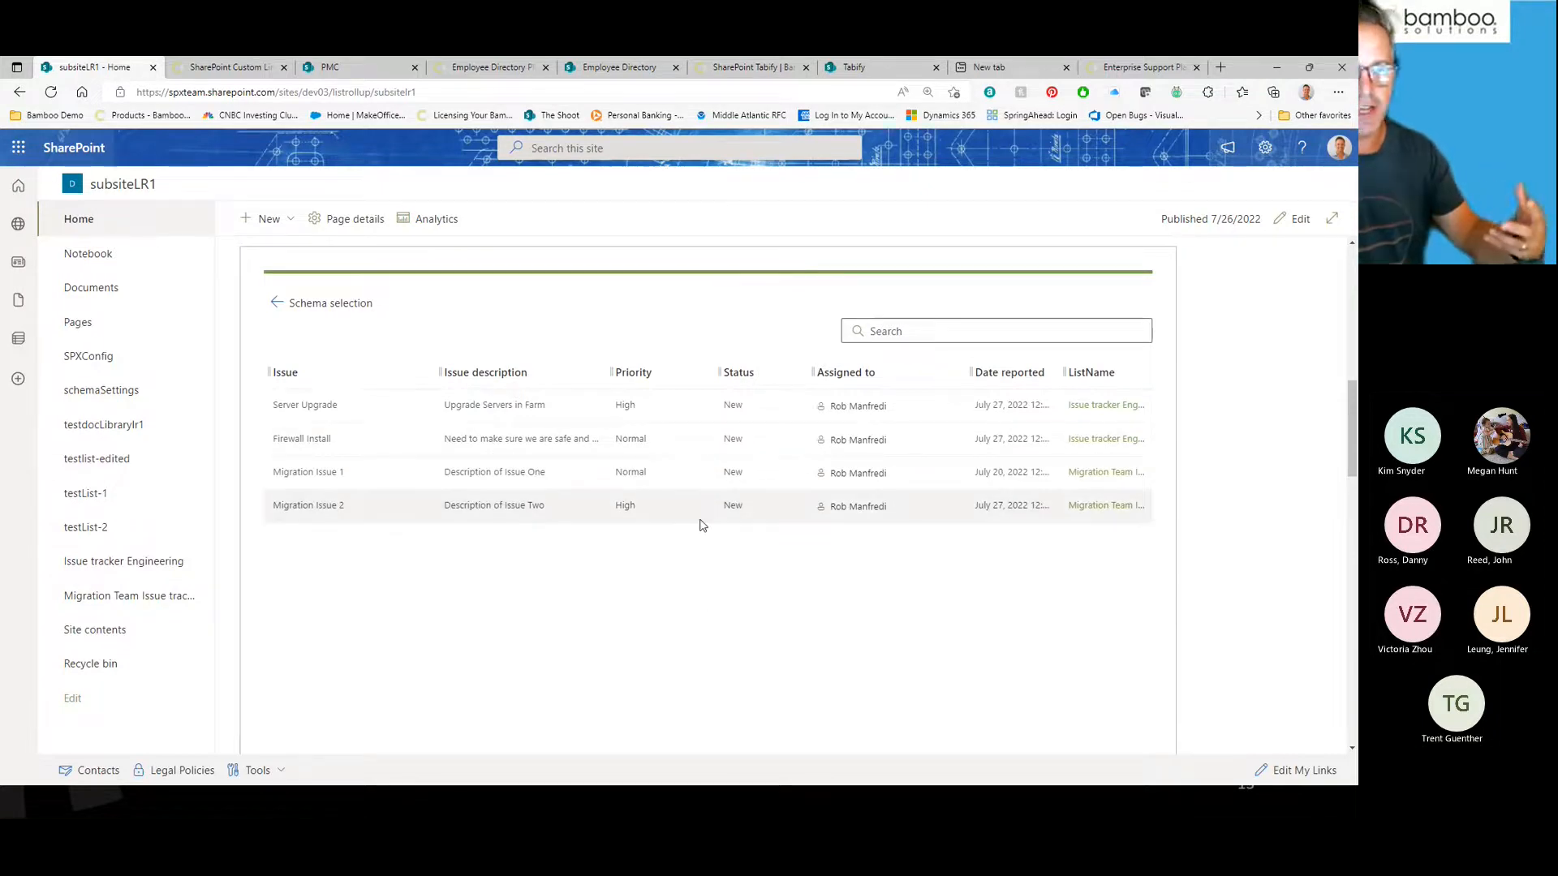
scroll(531, 455, up, 5)
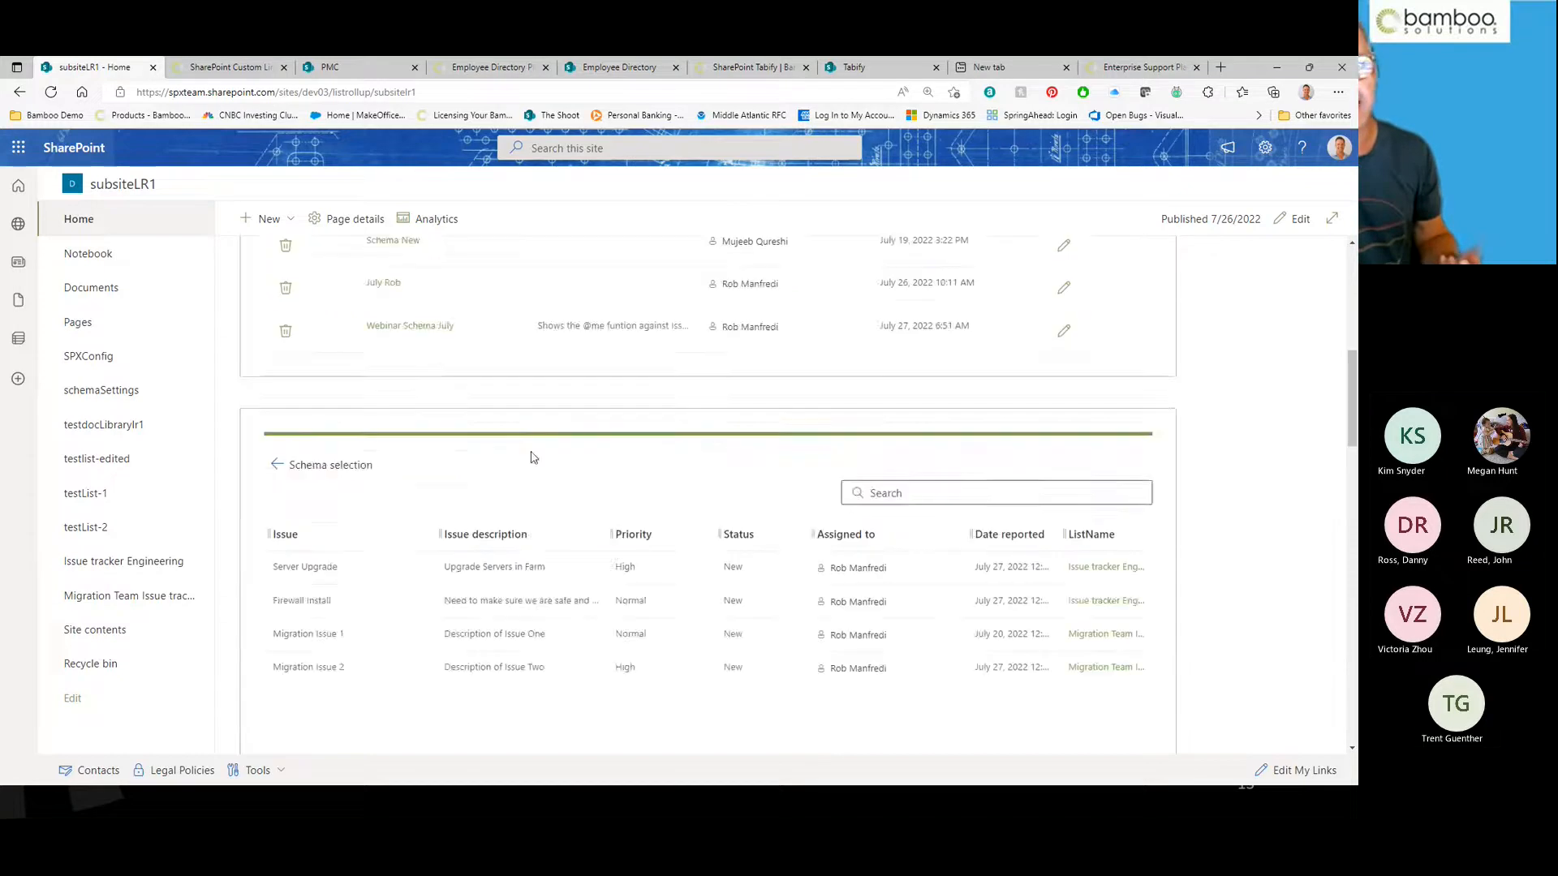
scroll(720, 678, down, 2)
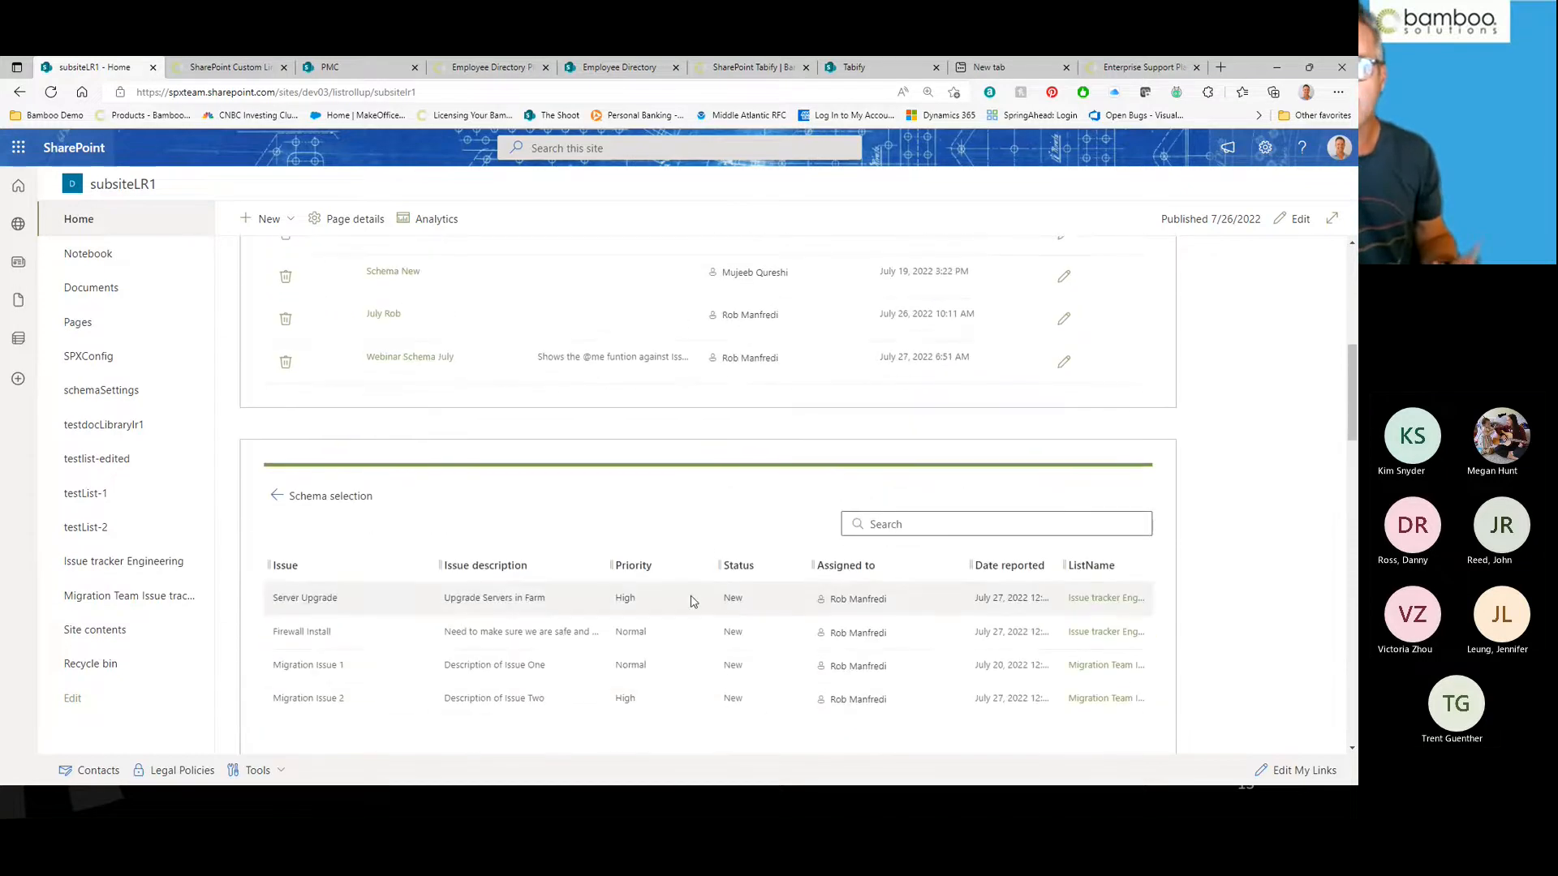
drag(741, 573, 621, 568)
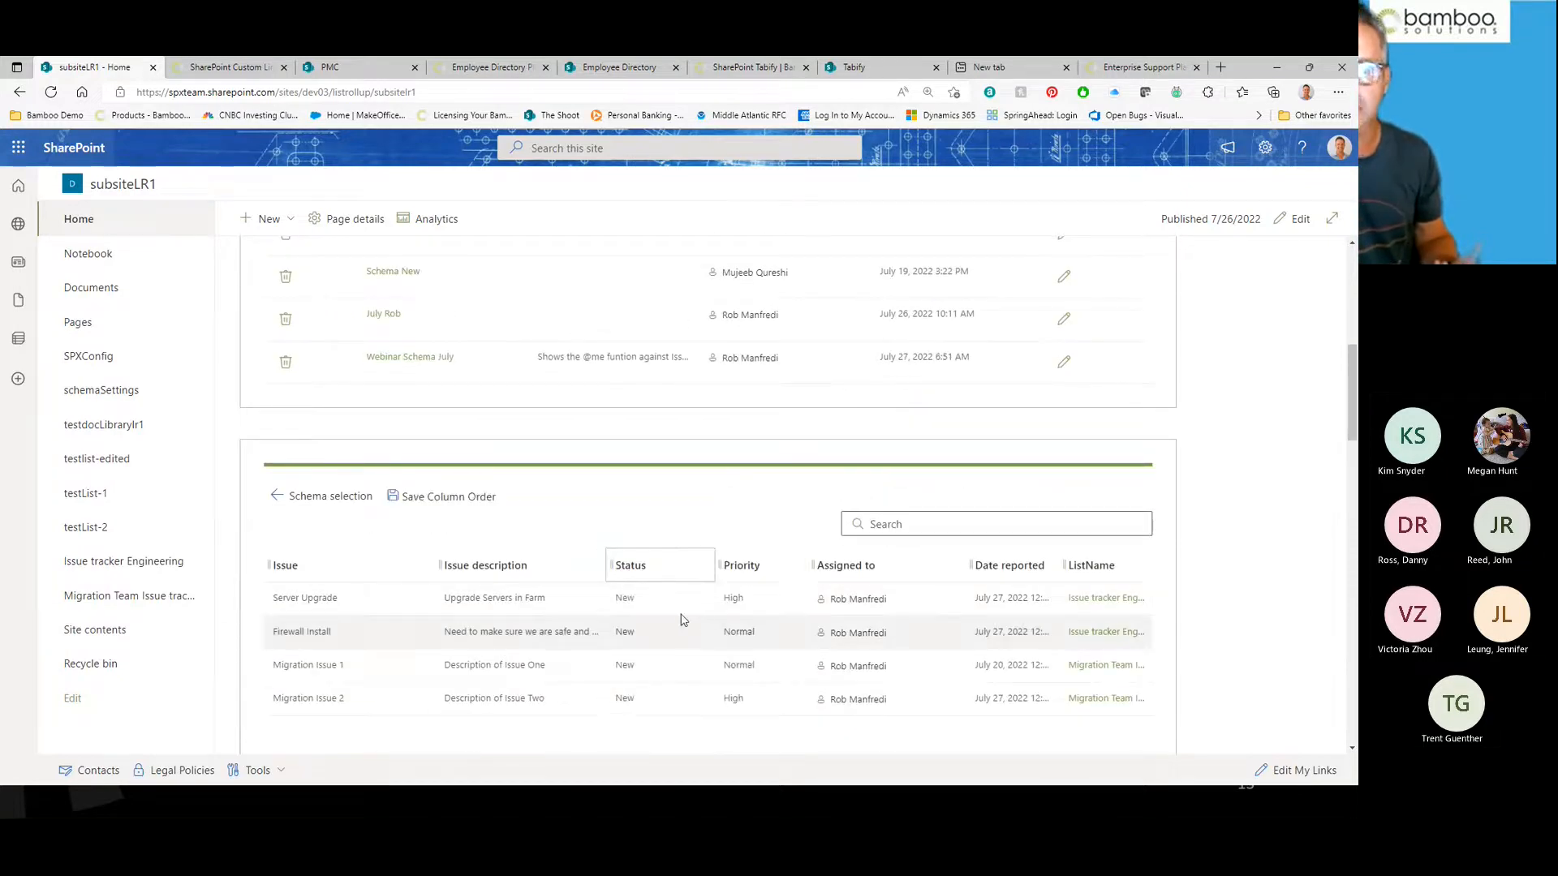
drag(438, 565, 317, 572)
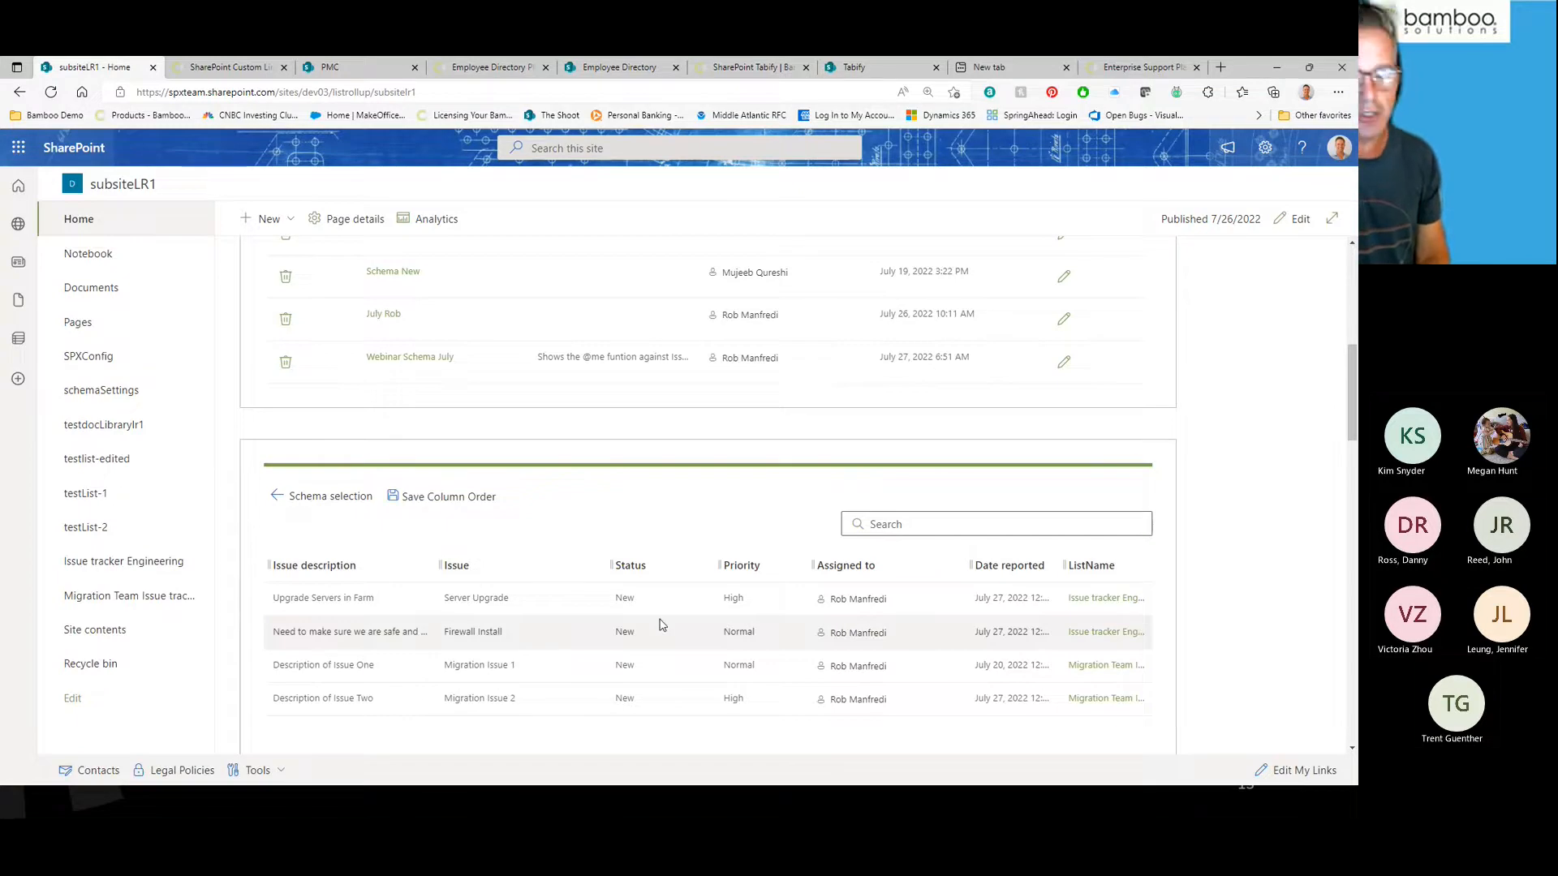
Step: Search the rolled-up issues grid for Firewal
click(890, 524)
text(F)
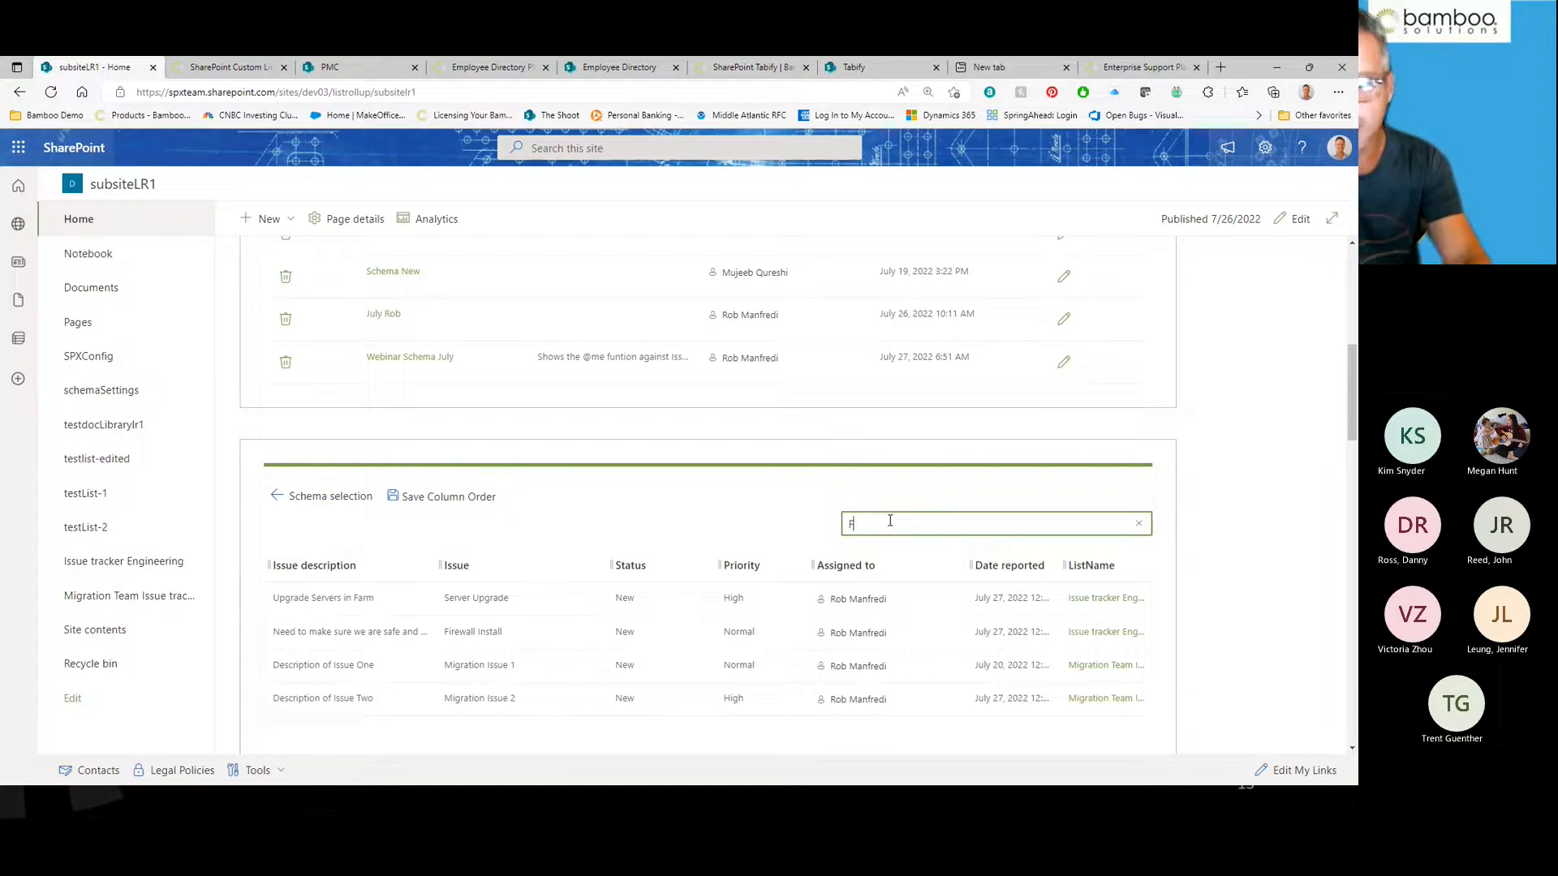
text(irewal)
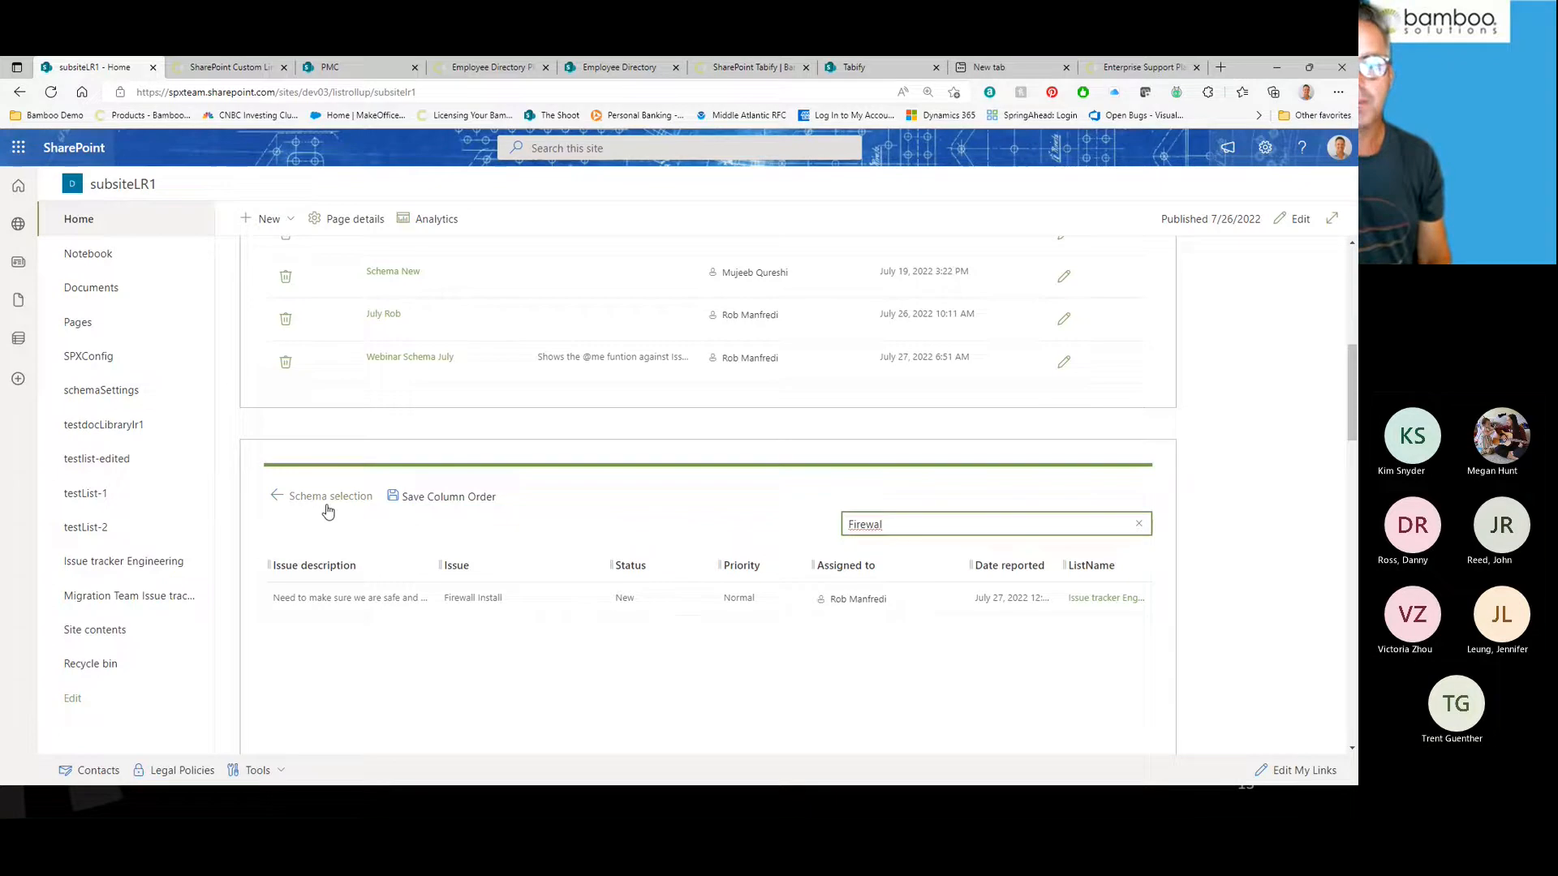
Step: Save the grid's column order and return to the schema selection form
click(395, 496)
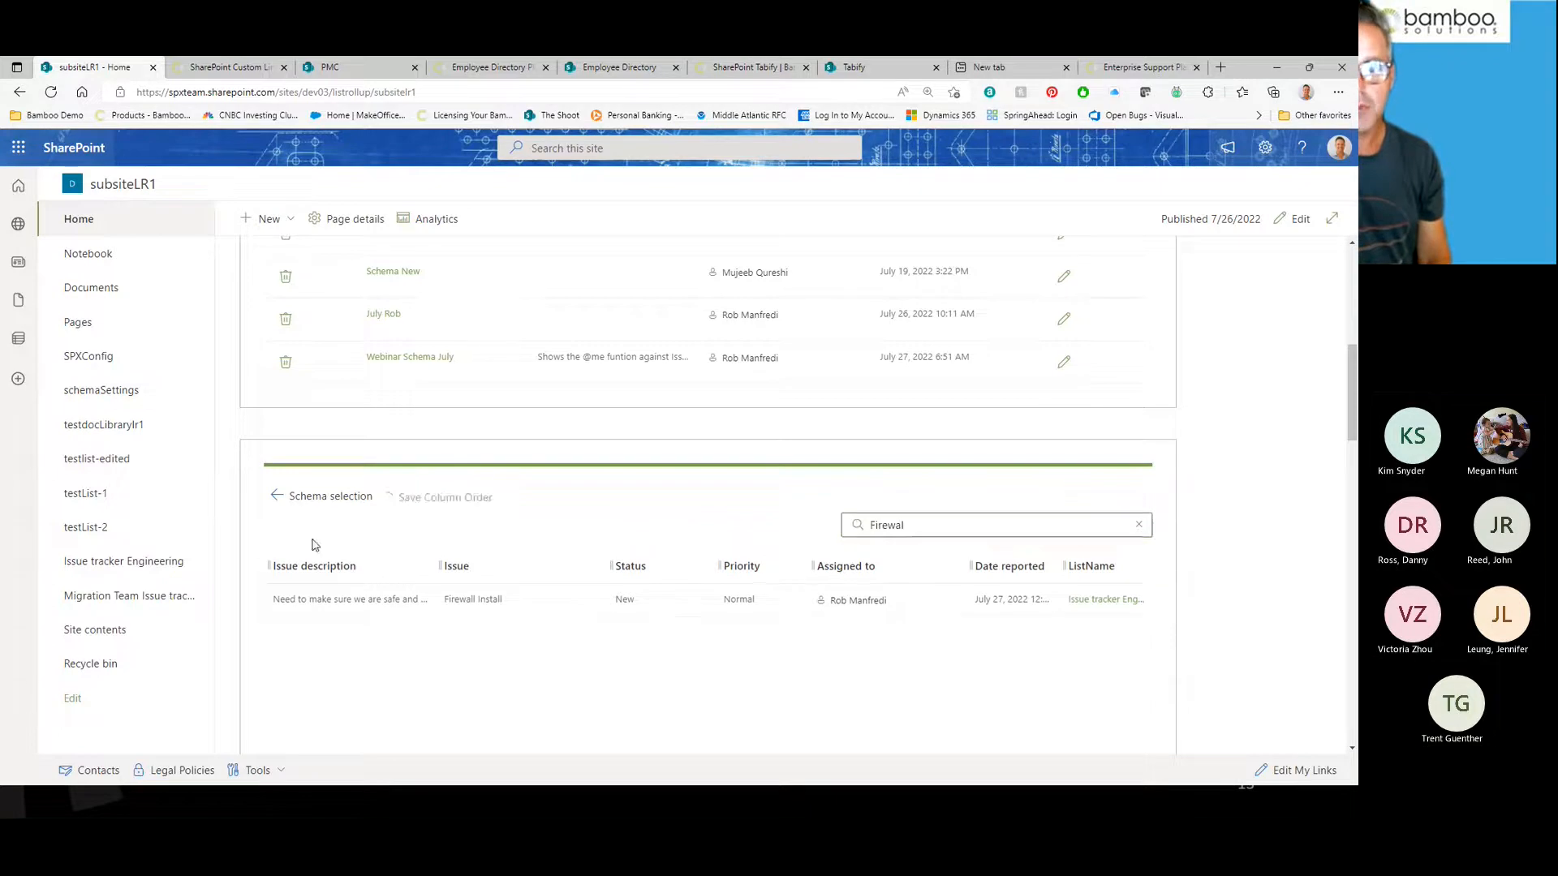
click(319, 497)
scroll(473, 503, up, 5)
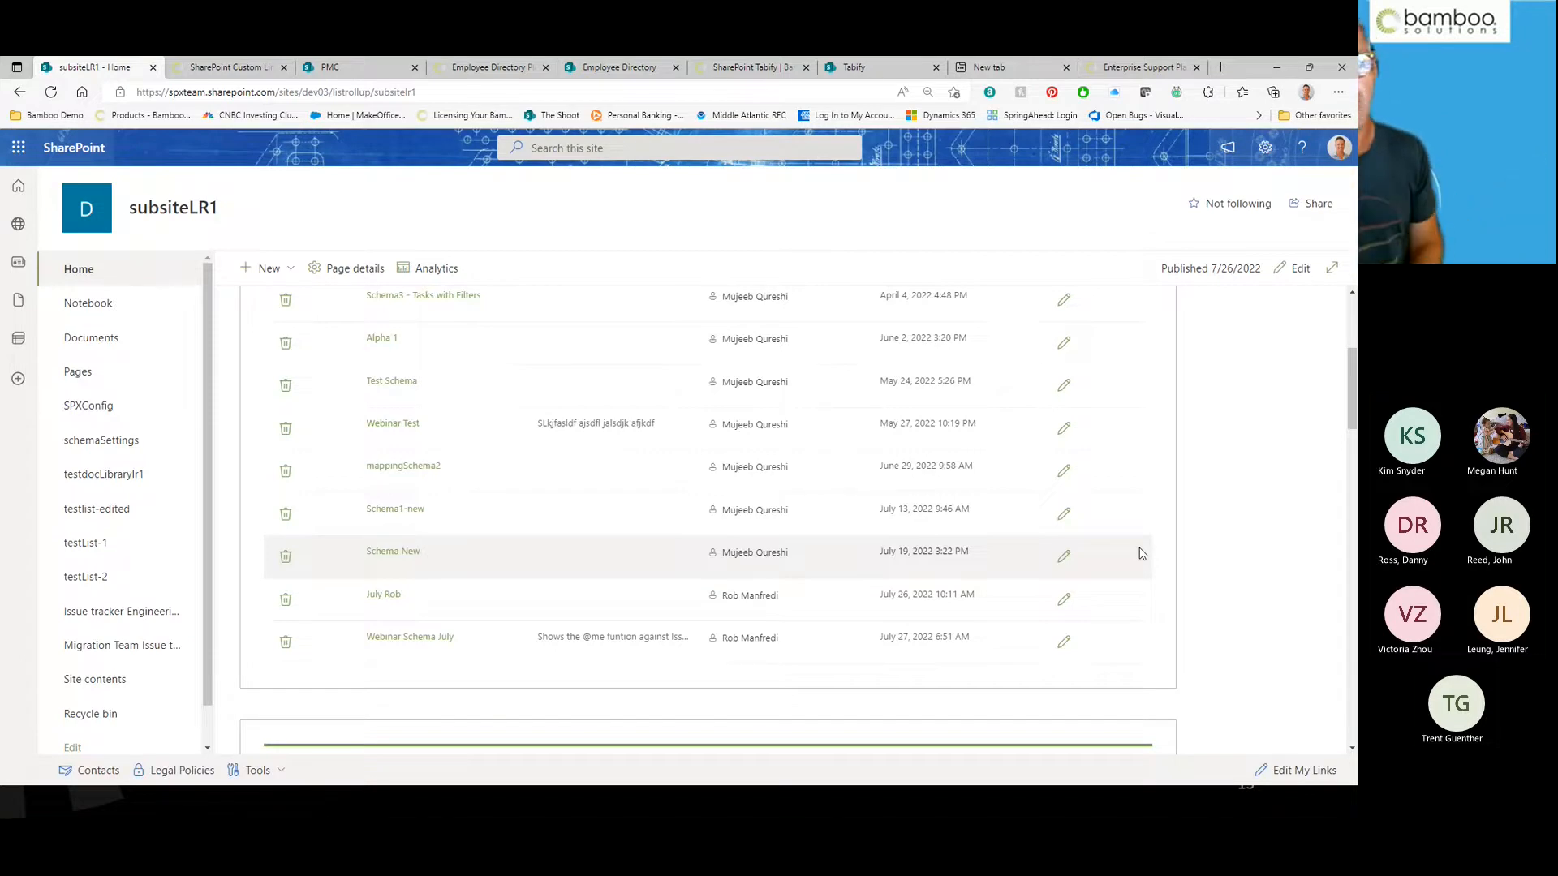
Step: Switch to the slide presentation and advance to the Project Management Central slide
scroll(1240, 538, up, 3)
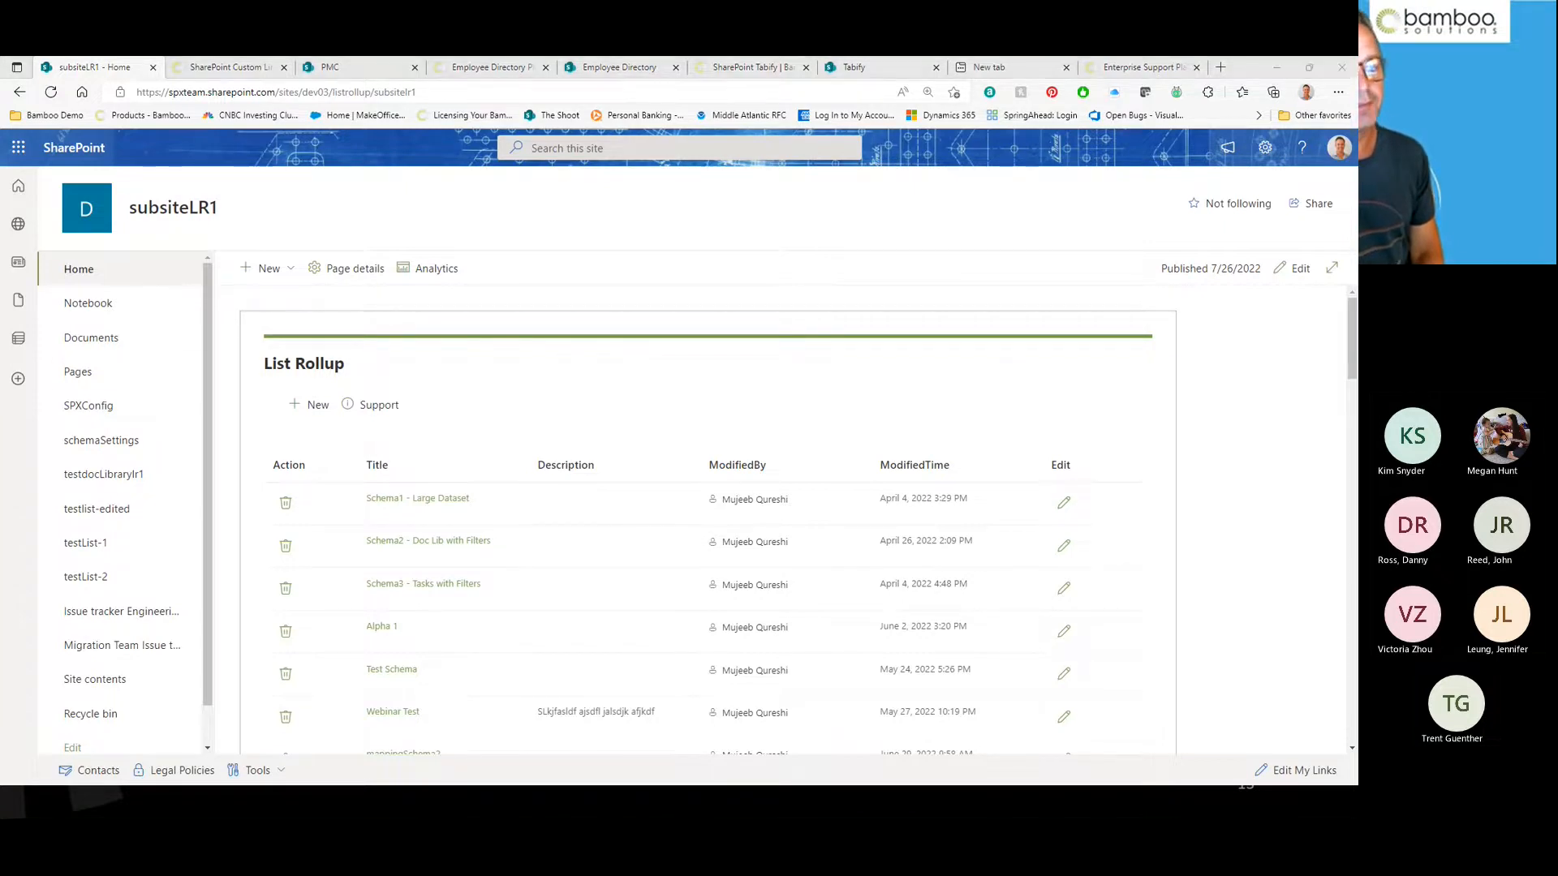
key(alt+Tab)
click(703, 375)
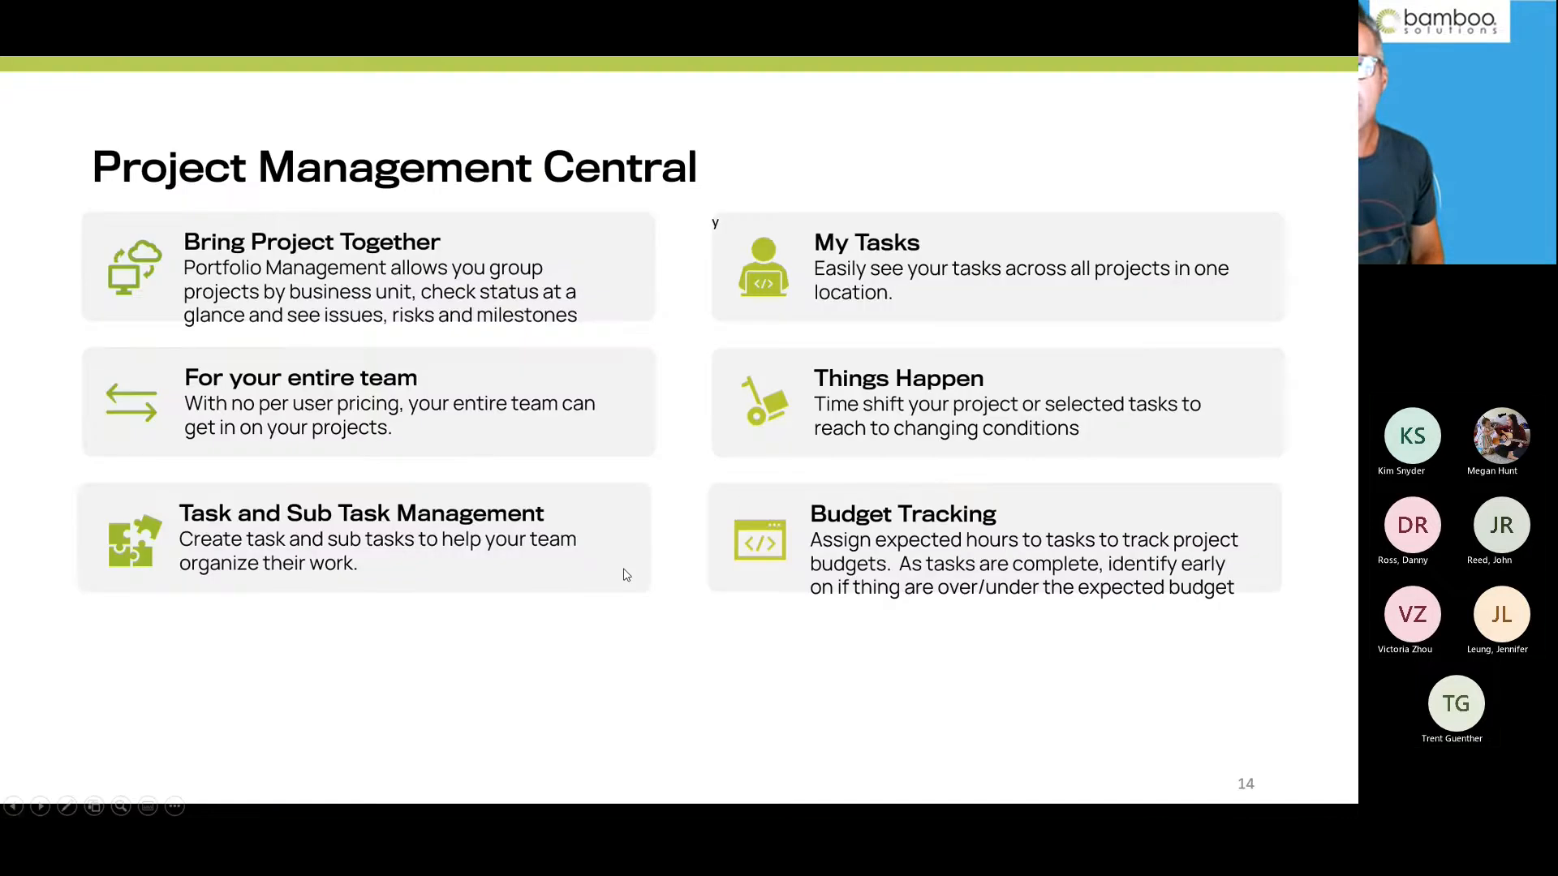